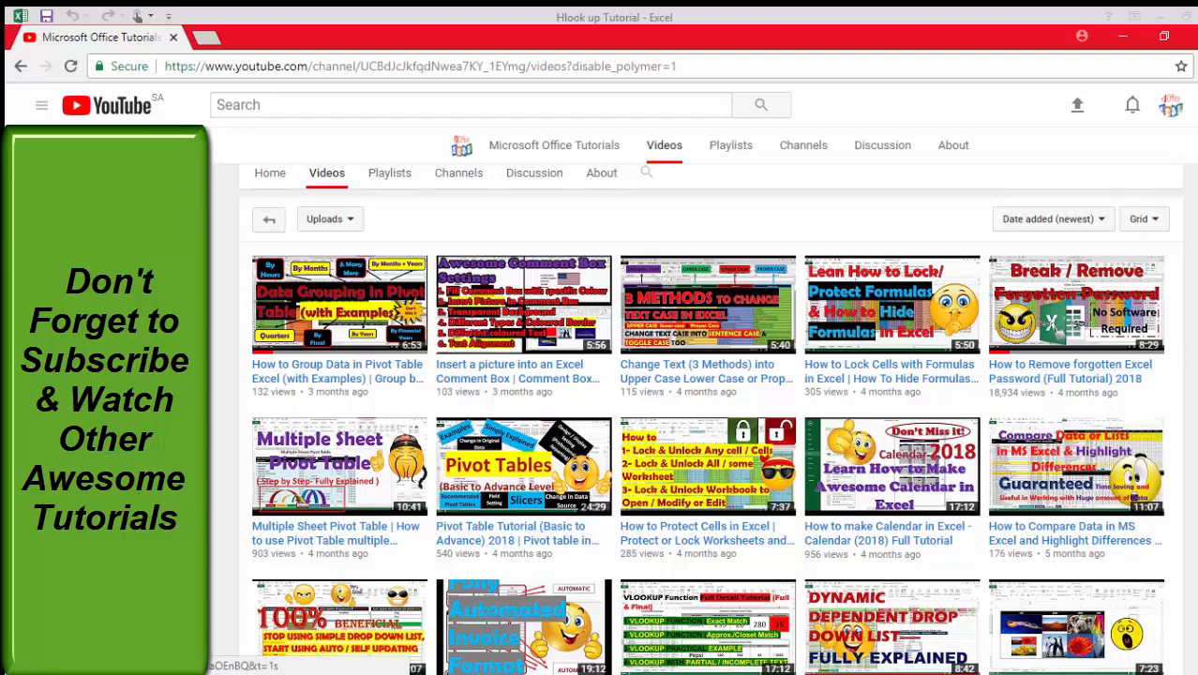
Browse the Microsoft Office Tutorials channel's uploaded videos down to the oldest ones and return up the page
scroll(949, 430, down, 2)
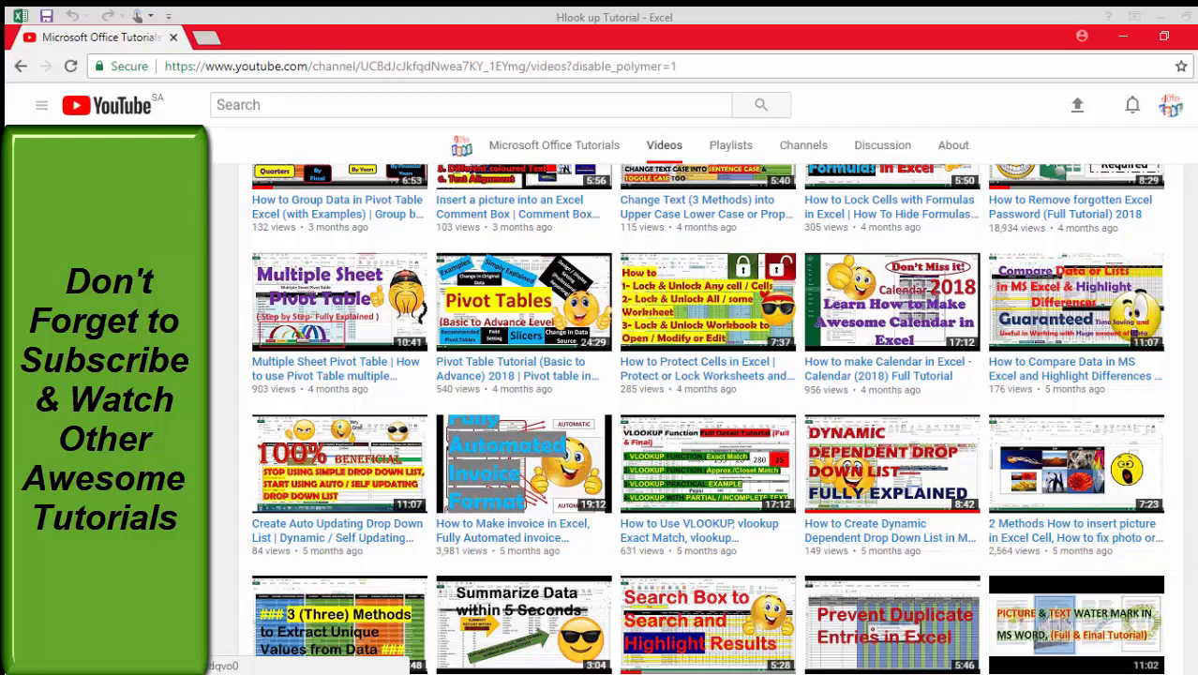
scroll(707, 418, down, 3)
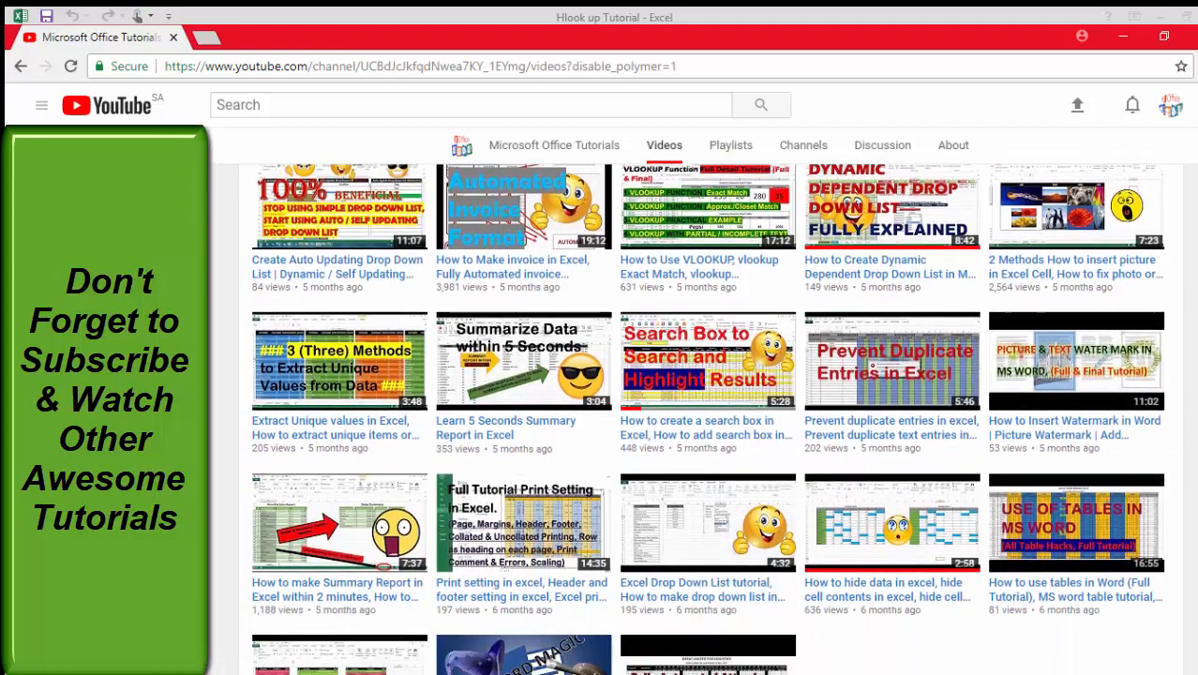
scroll(708, 419, down, 1)
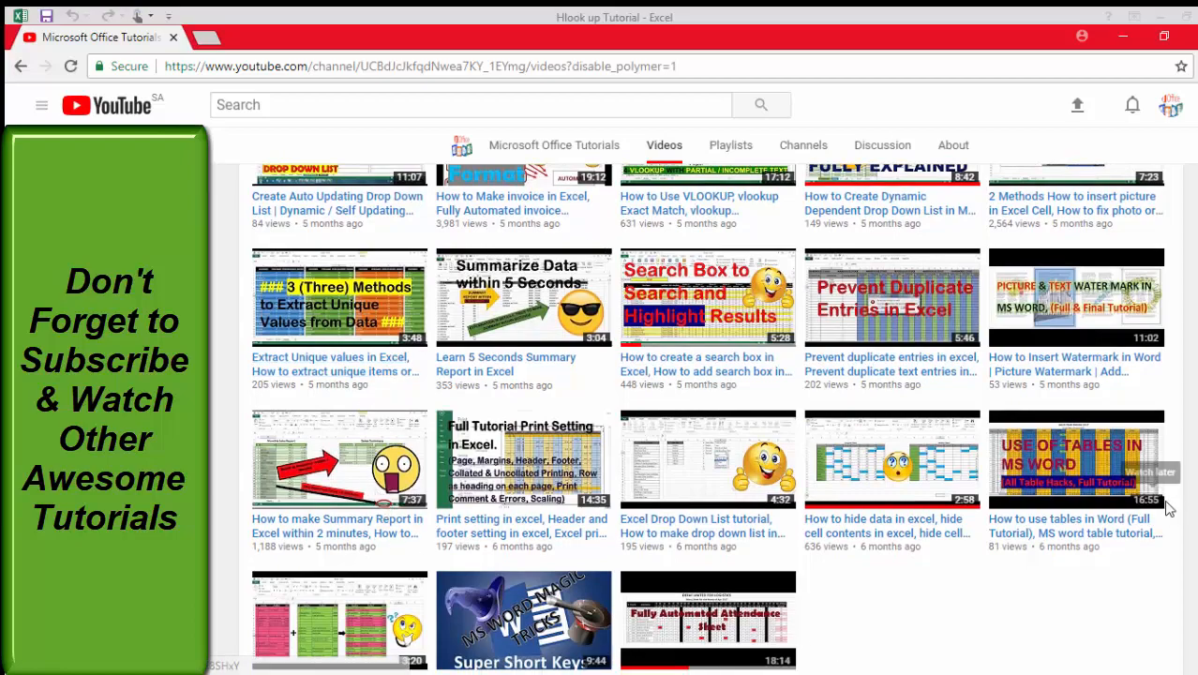
scroll(1148, 473, down, 3)
scroll(1147, 473, up, 8)
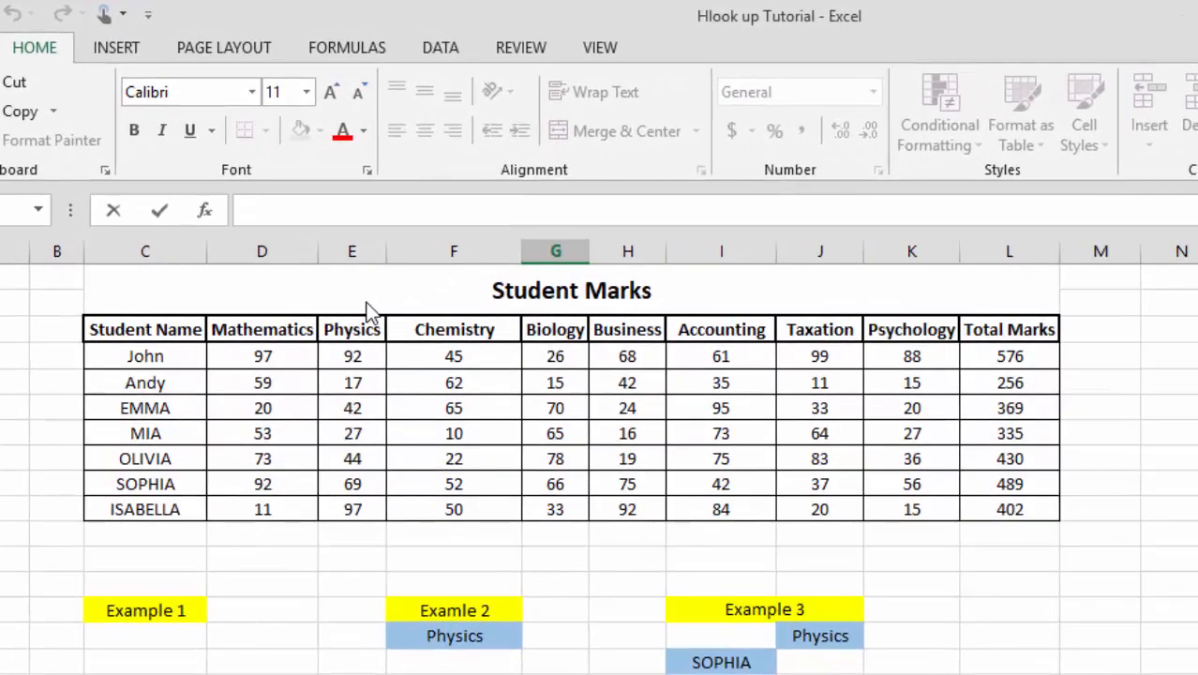
Examine the Student Marks table in the Hlook up Tutorial workbook, covering its subject headers, student name column and marks
drag(368, 309, 365, 458)
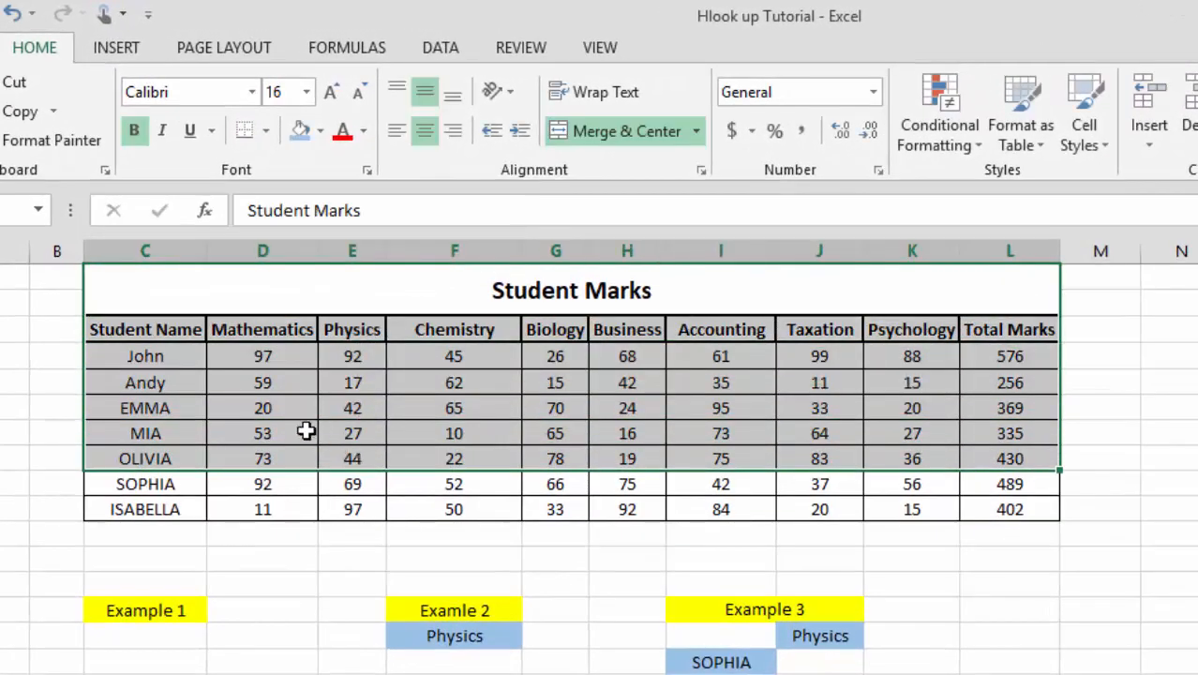
click(162, 350)
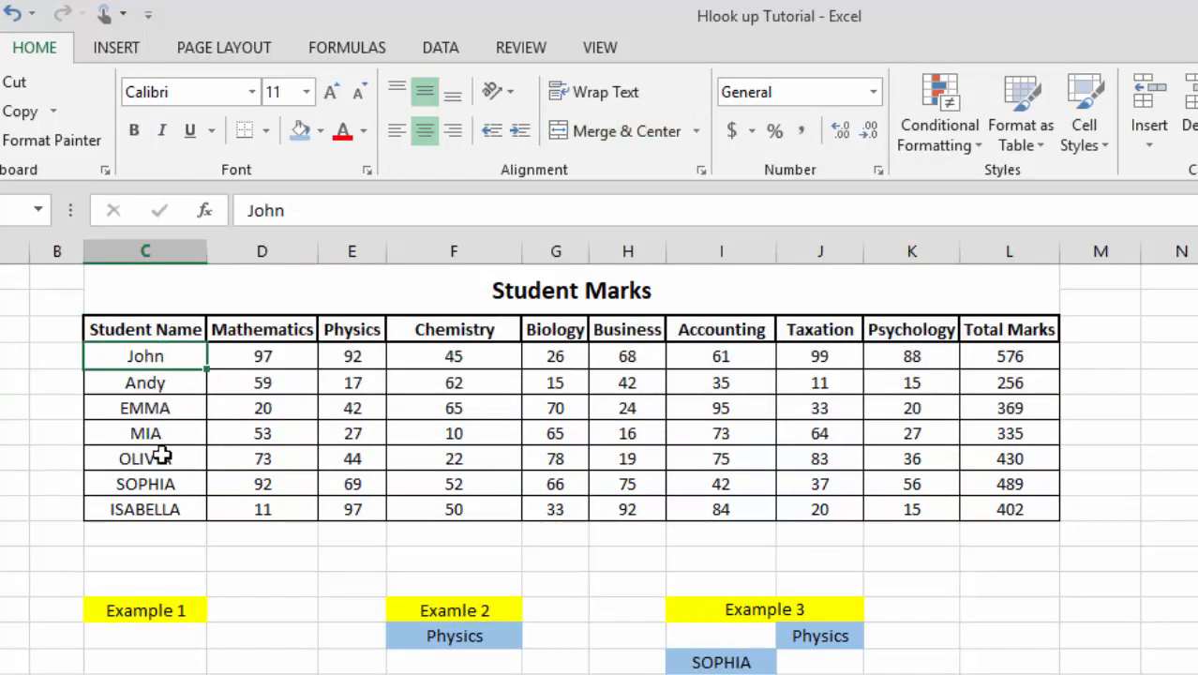
drag(266, 336, 952, 339)
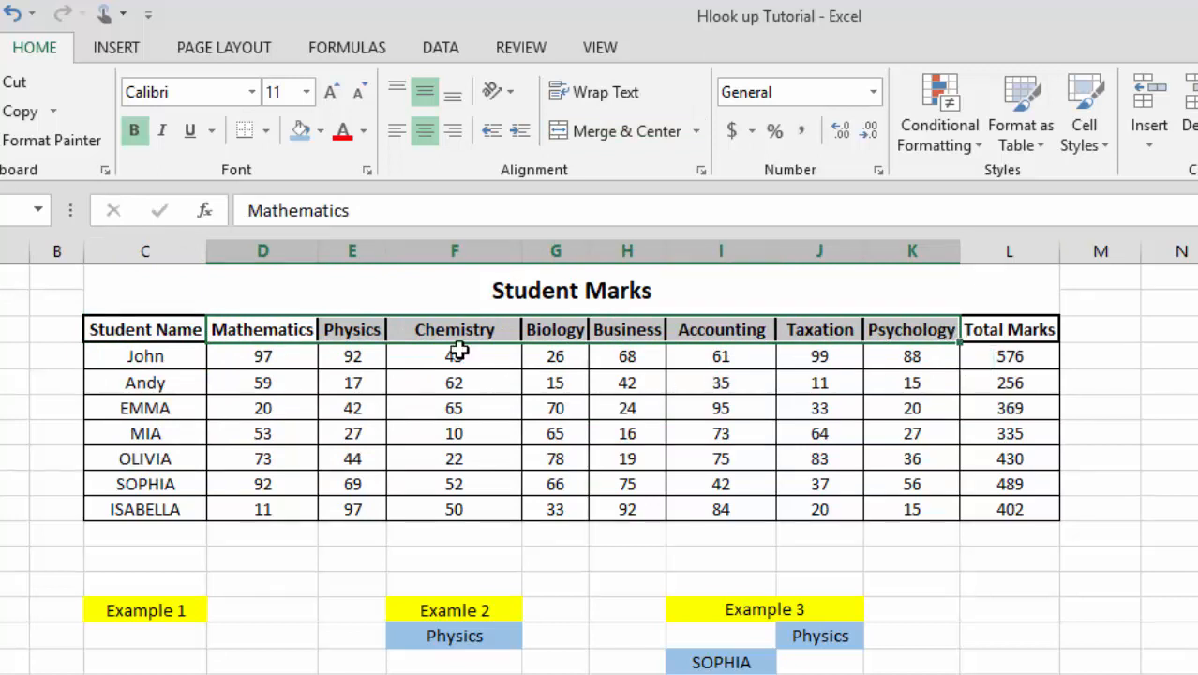
drag(192, 354, 177, 505)
click(291, 469)
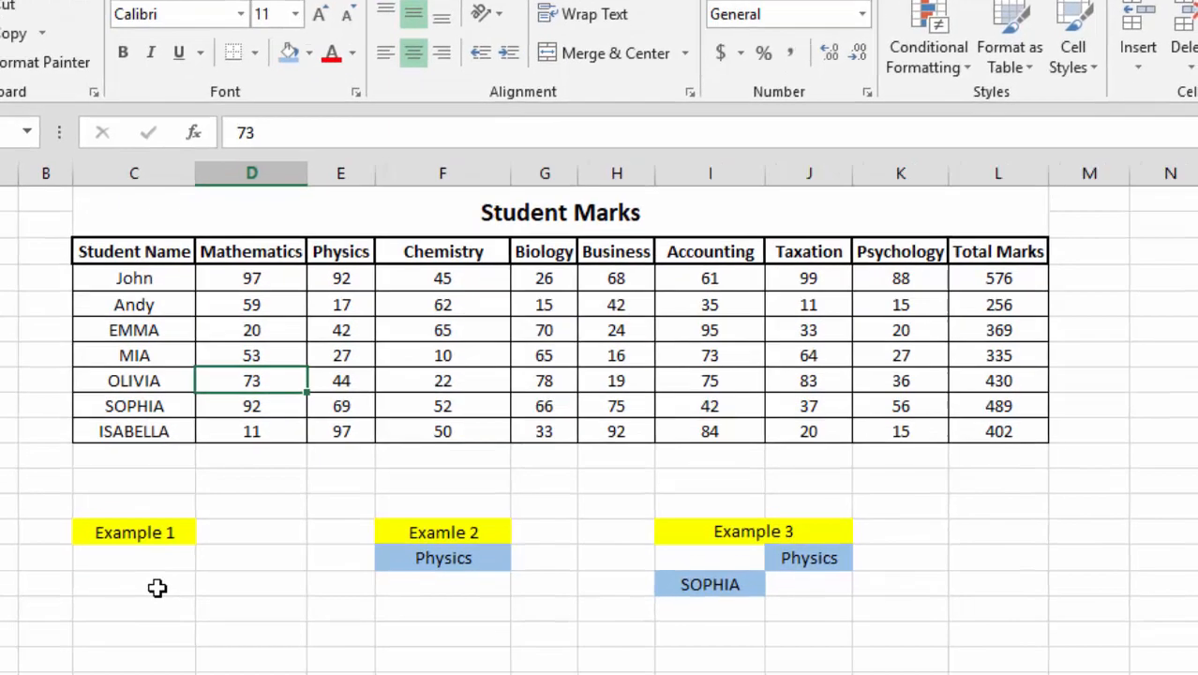
In the cell two rows below Example 1, begin an HLOOKUP formula with "taxation" as the lookup value
click(167, 665)
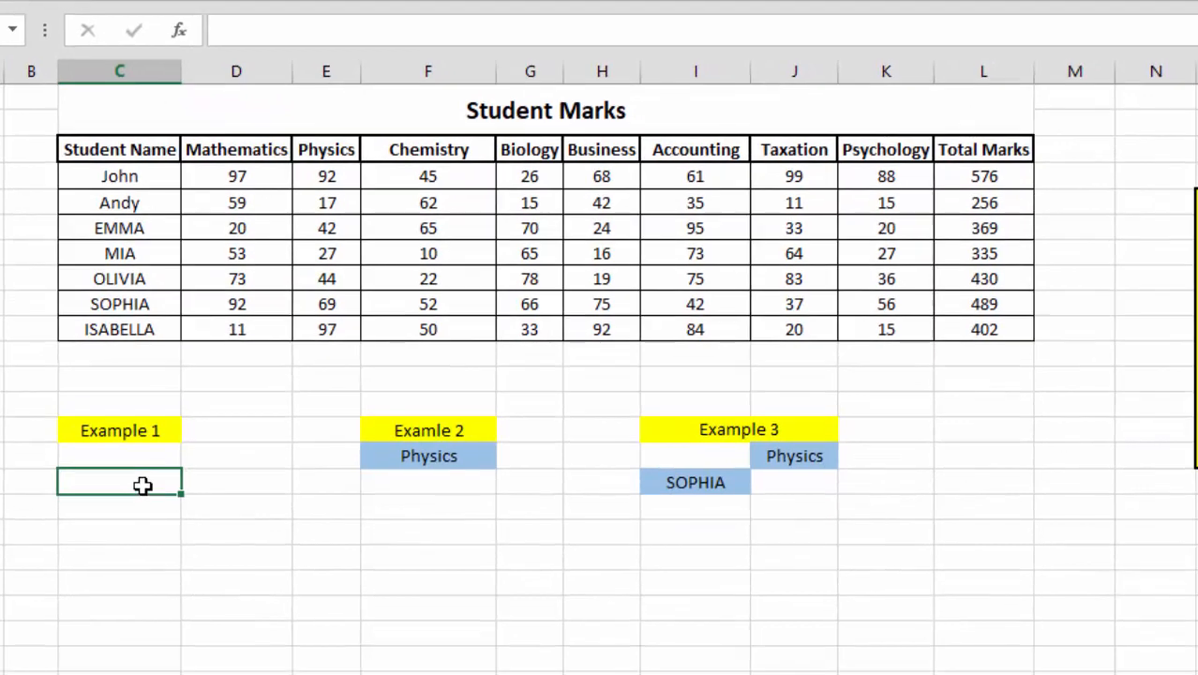
text(=hlo)
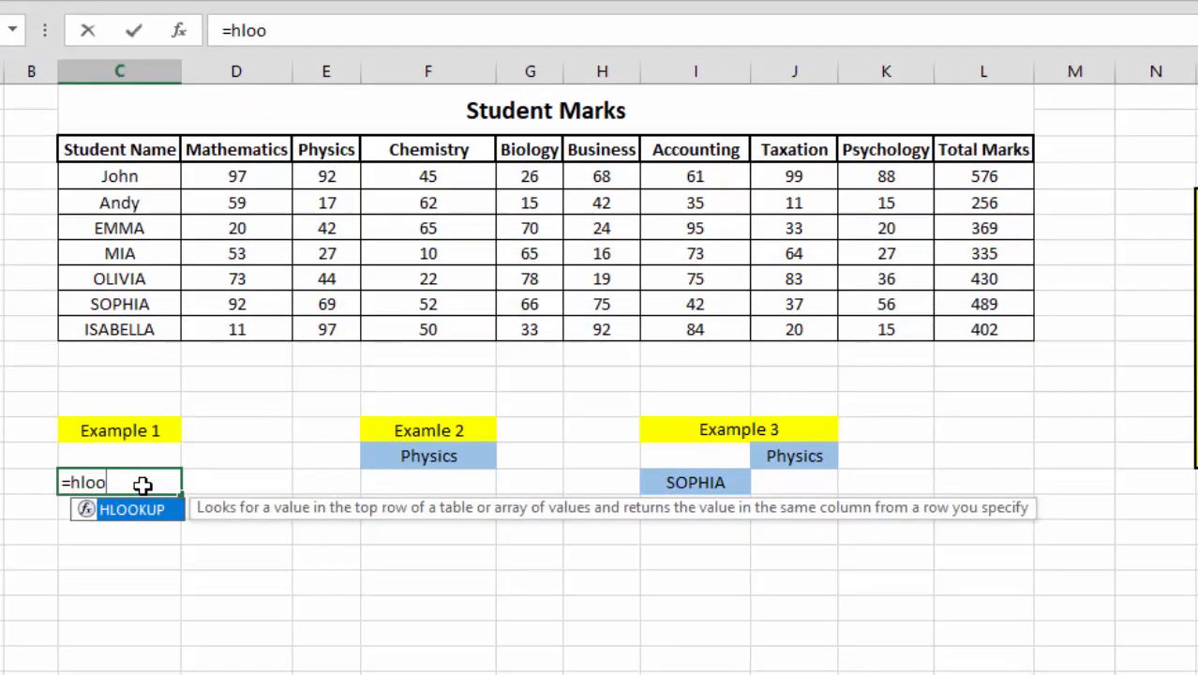
text(o)
key(Tab)
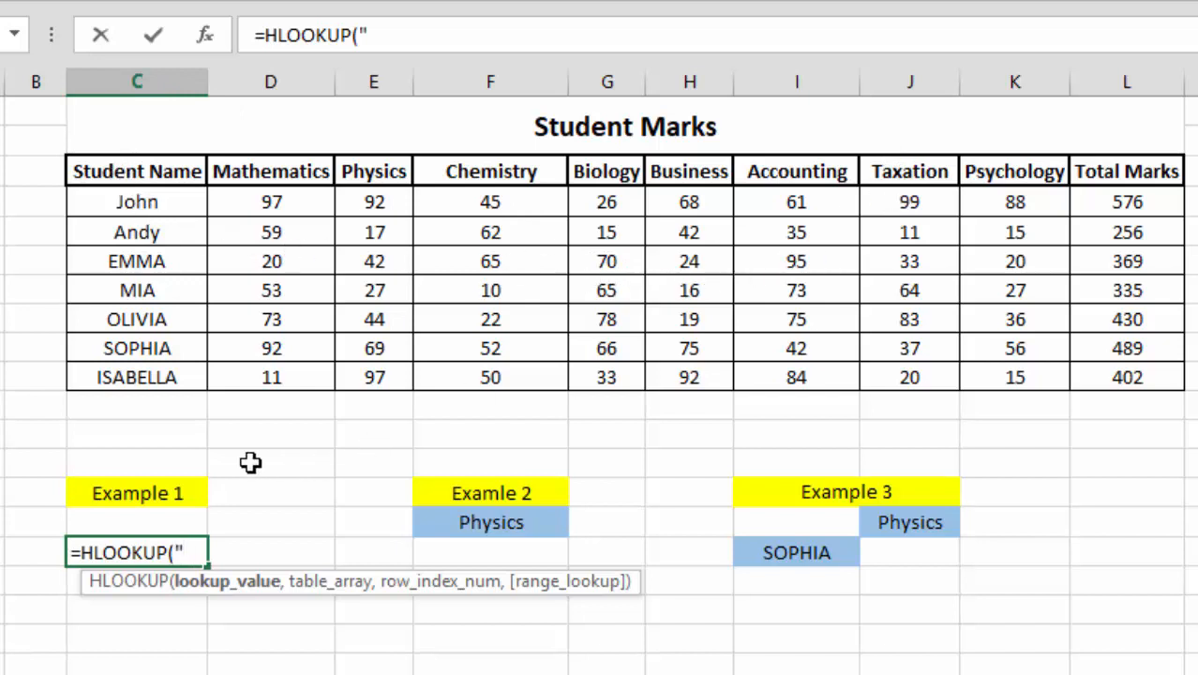
text(axat)
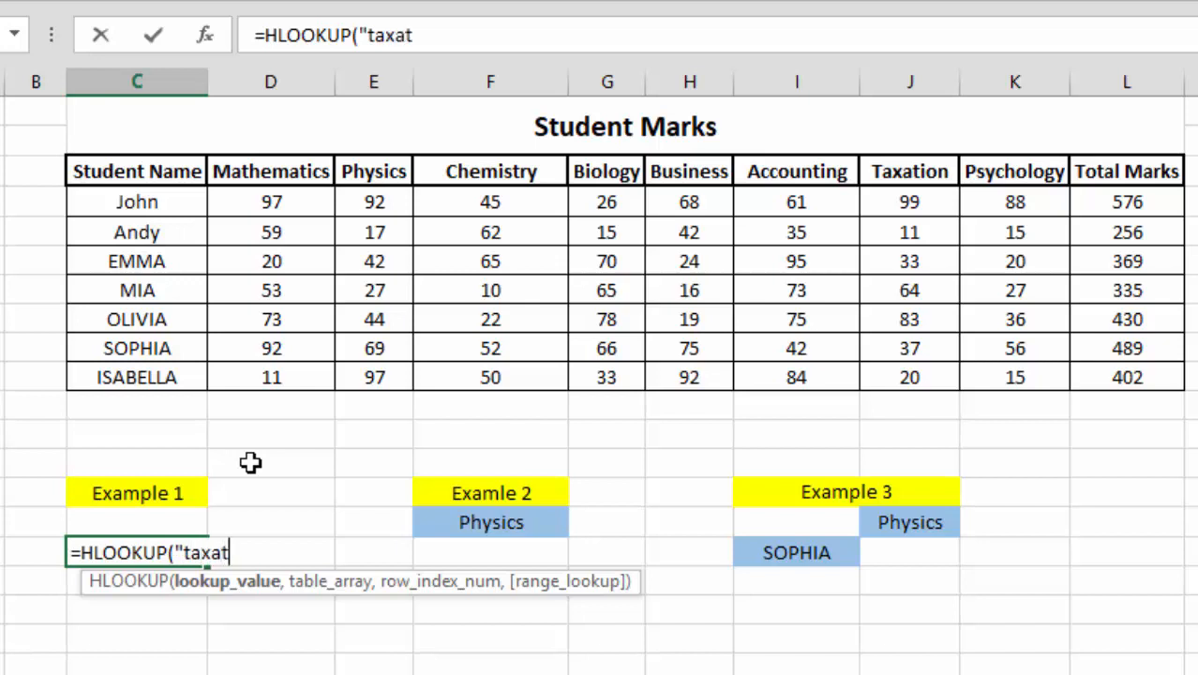
text(ion)
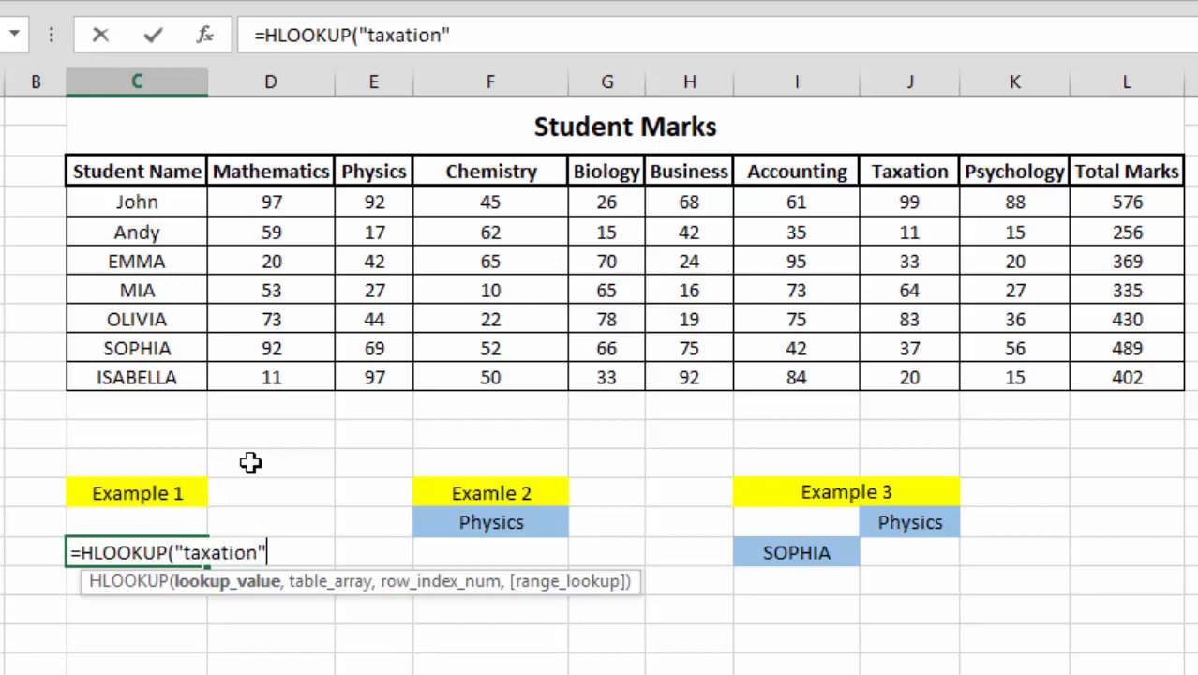
text(",)
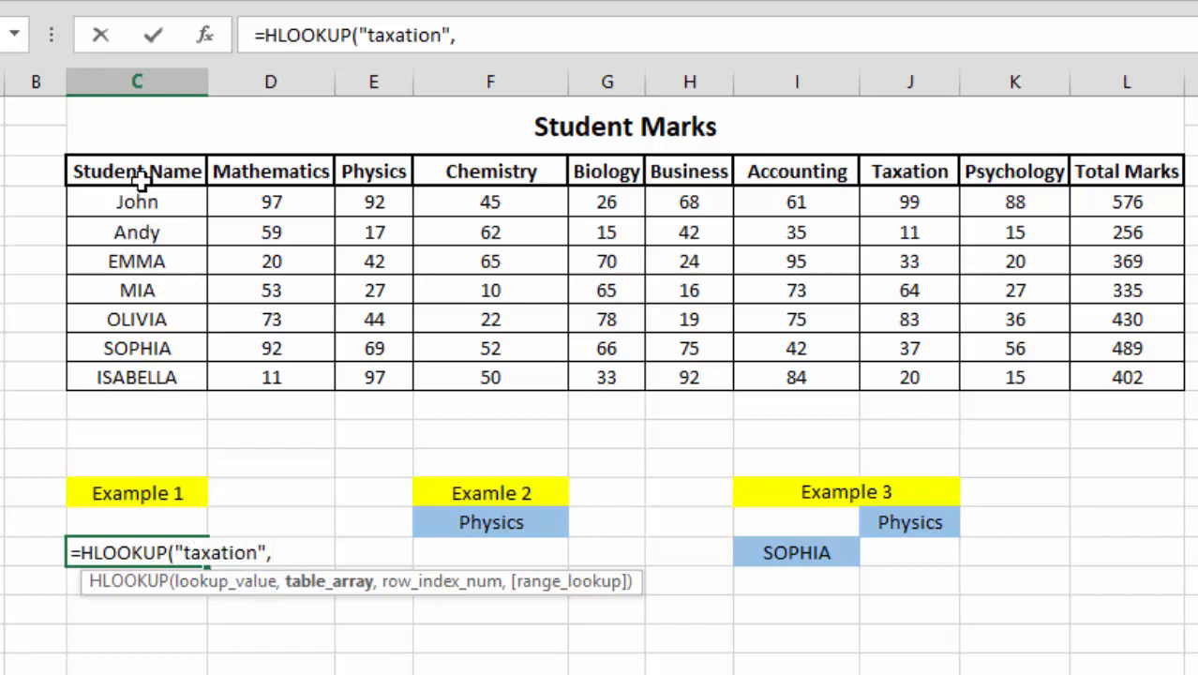
Complete the HLOOKUP formula with table array C3:L10, row index 2 and exact match FALSE
drag(140, 176, 1161, 378)
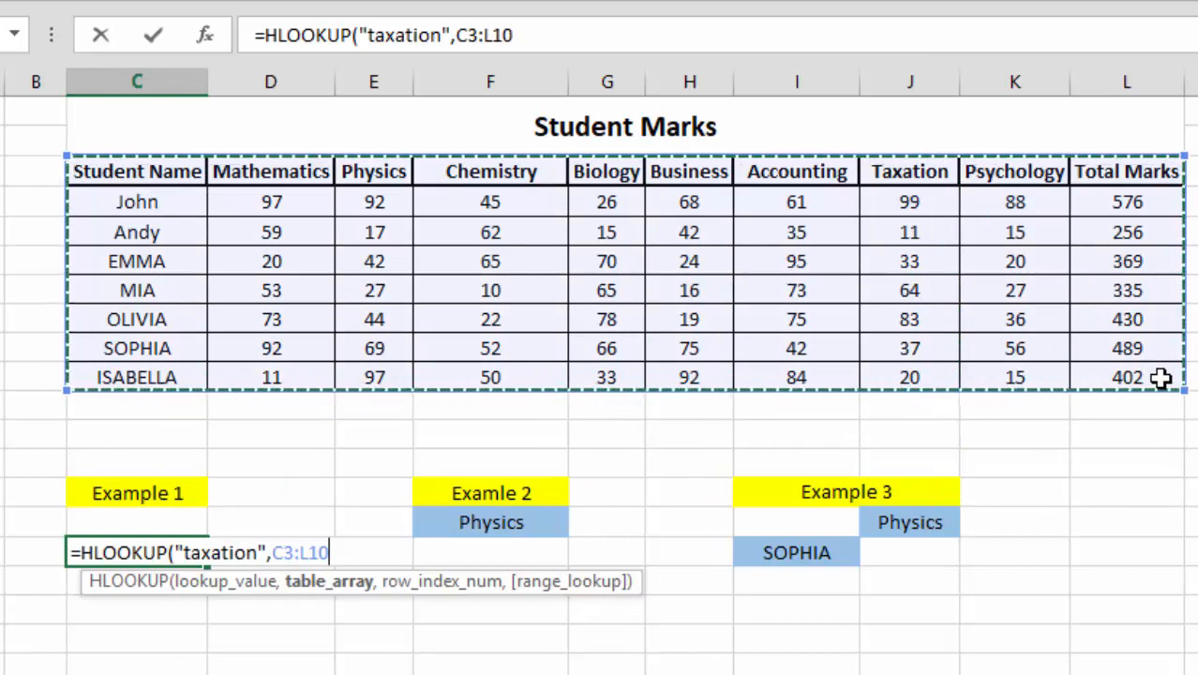
text(,2)
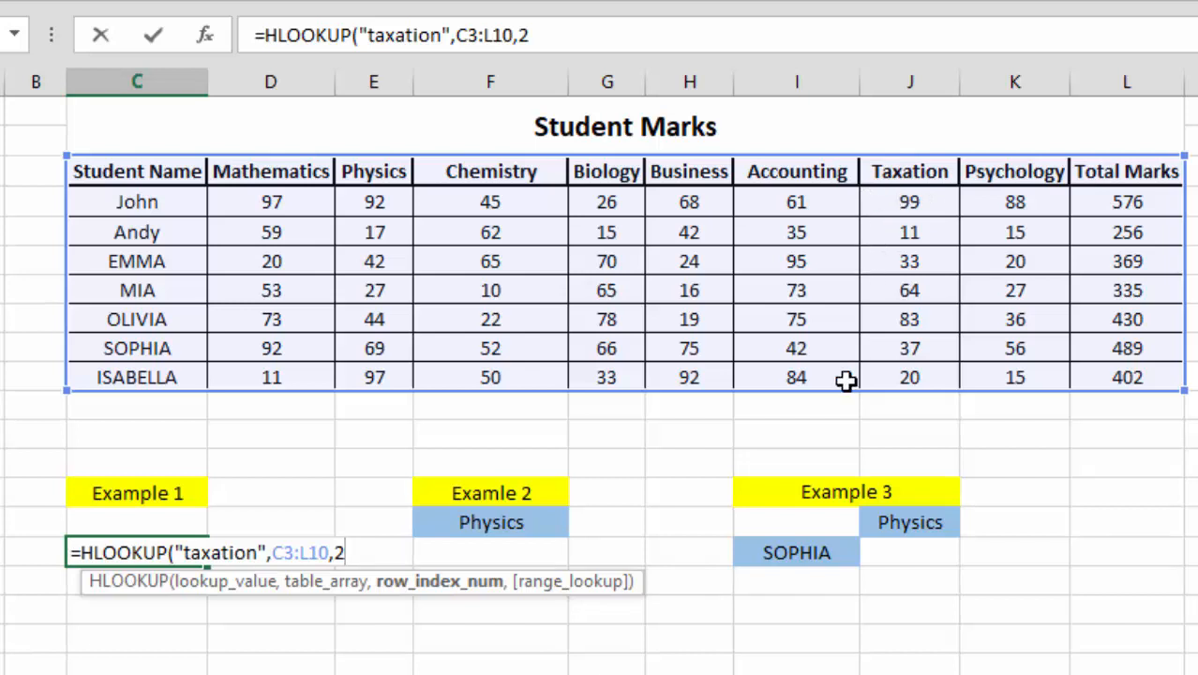
text(,)
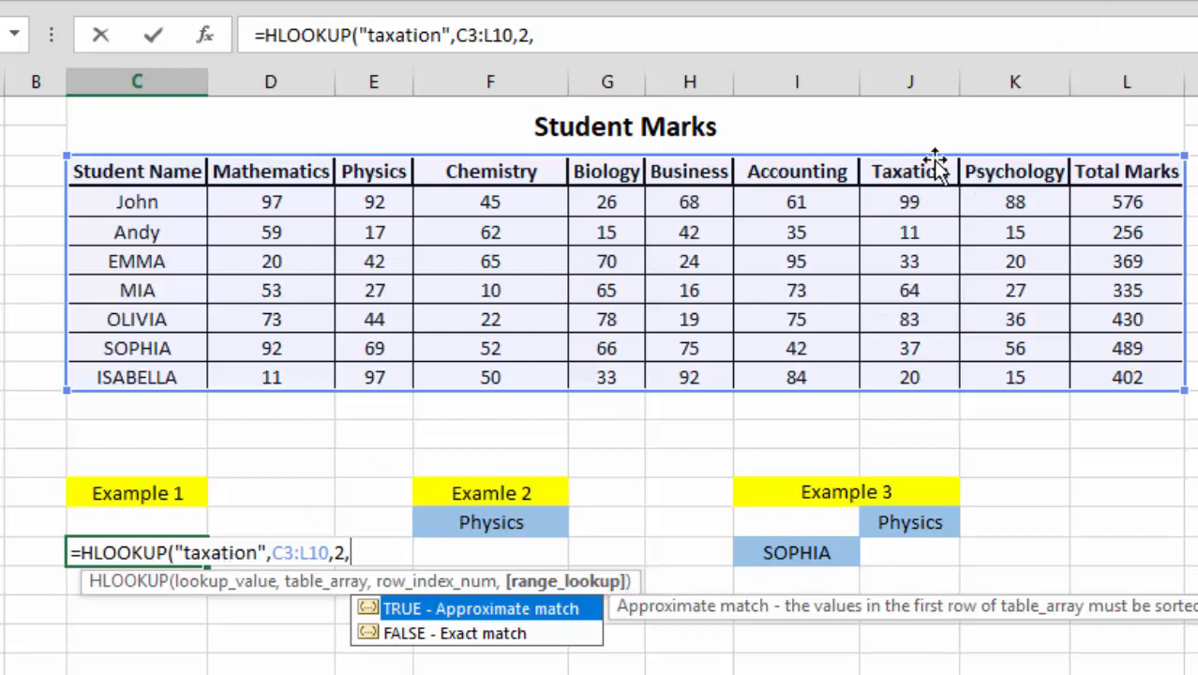
double_click(488, 641)
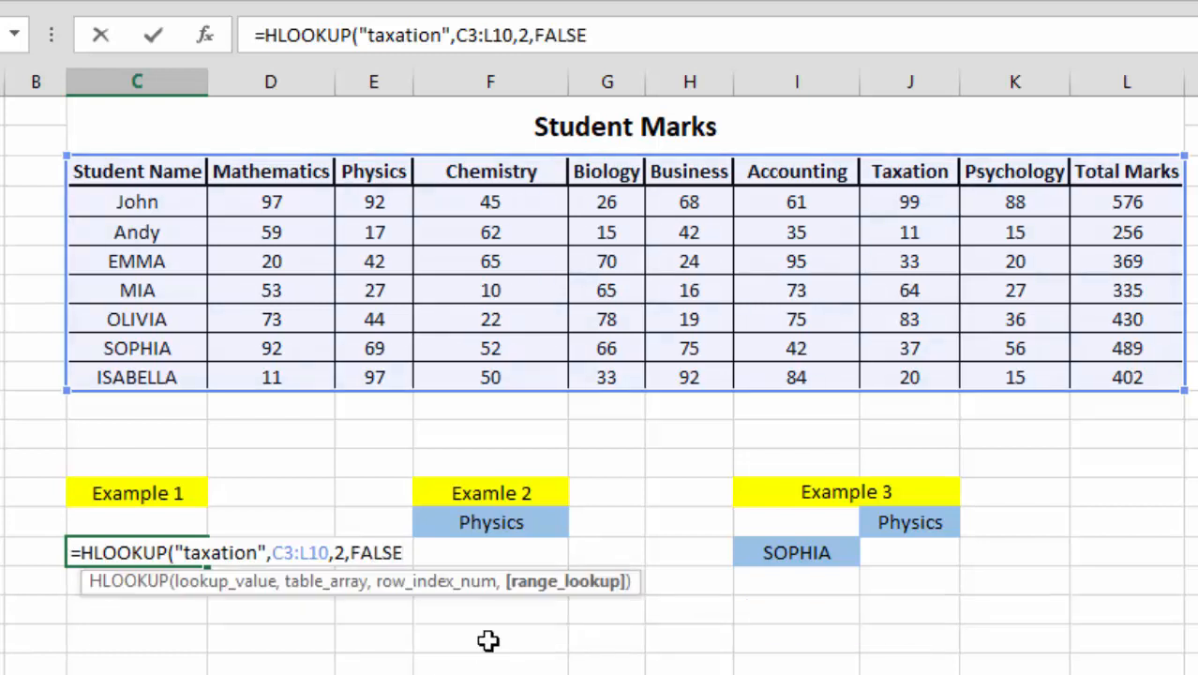
key(Return)
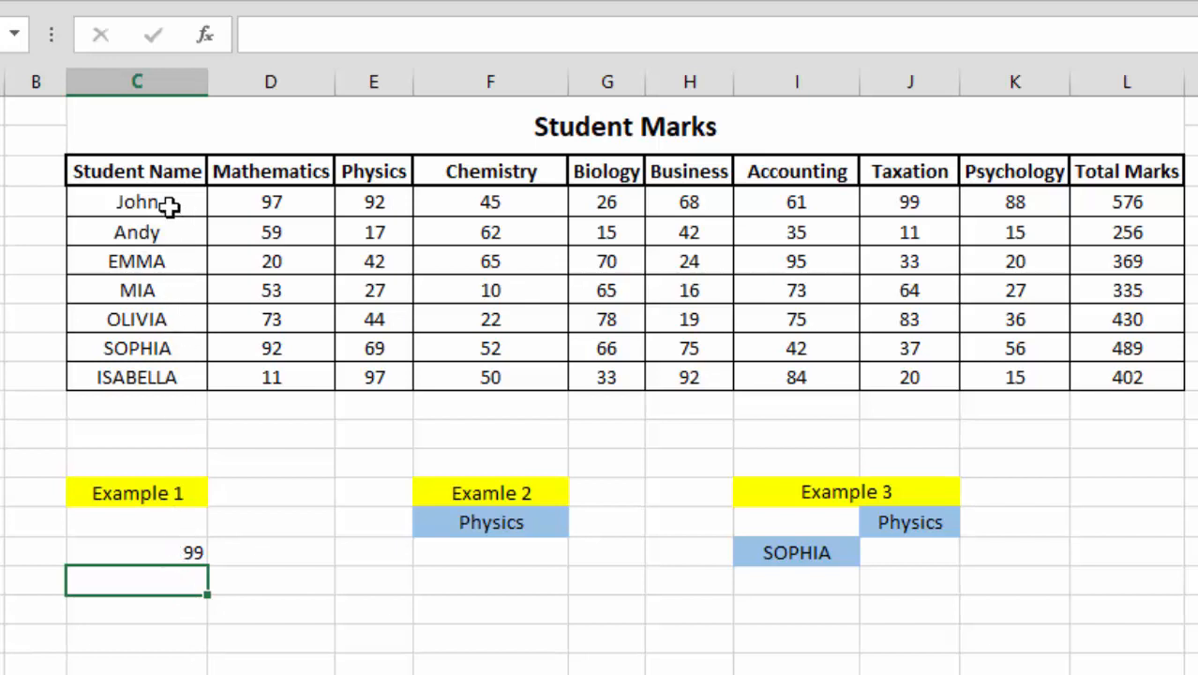
Check the Example 1 result against the first student's Taxation mark in the table
drag(169, 207, 927, 171)
click(929, 192)
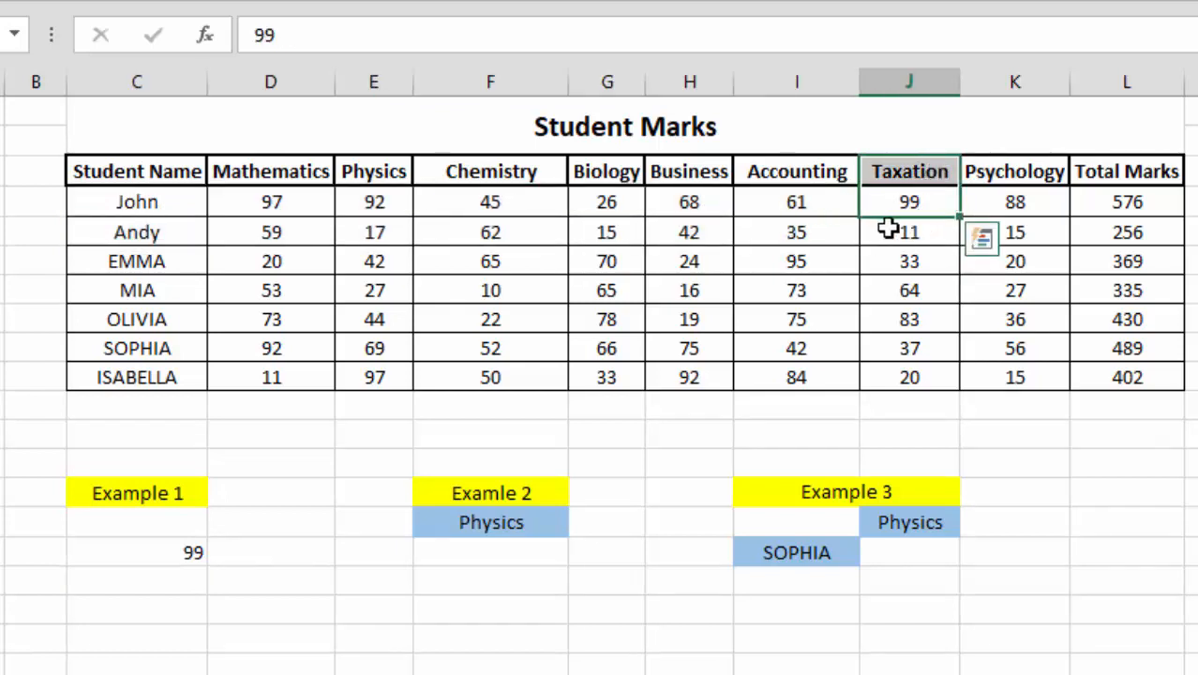
click(110, 206)
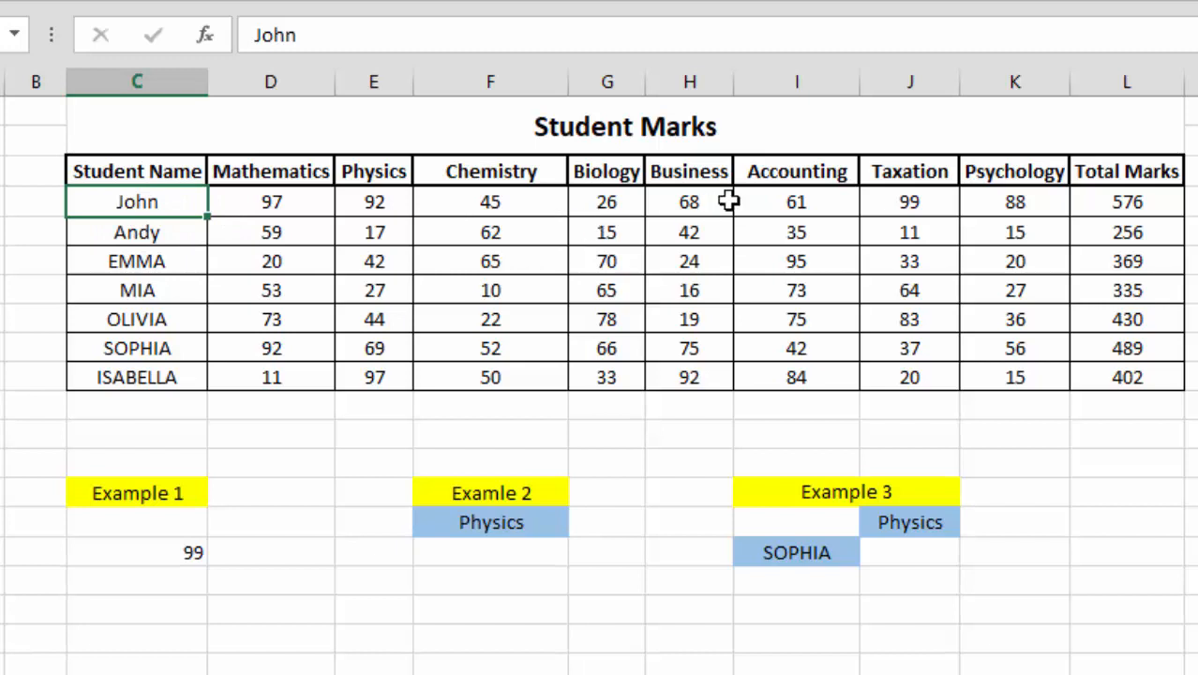
Change the lookup value in the Example 1 HLOOKUP formula to "business"
double_click(145, 544)
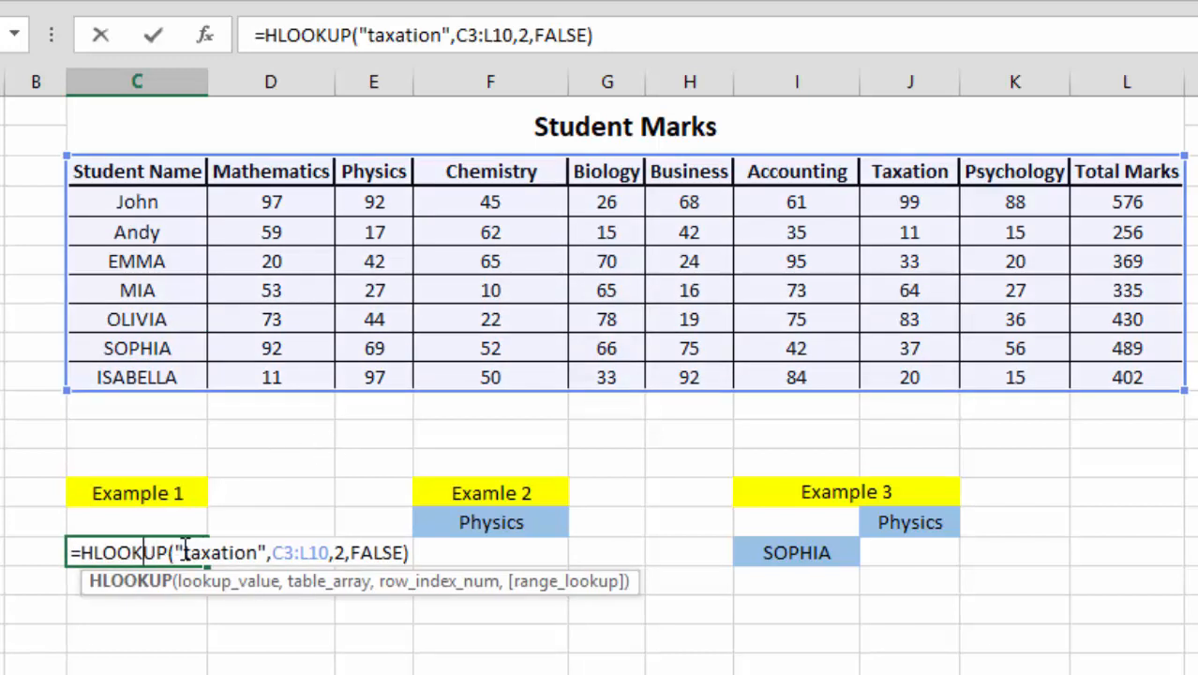
drag(185, 551, 258, 561)
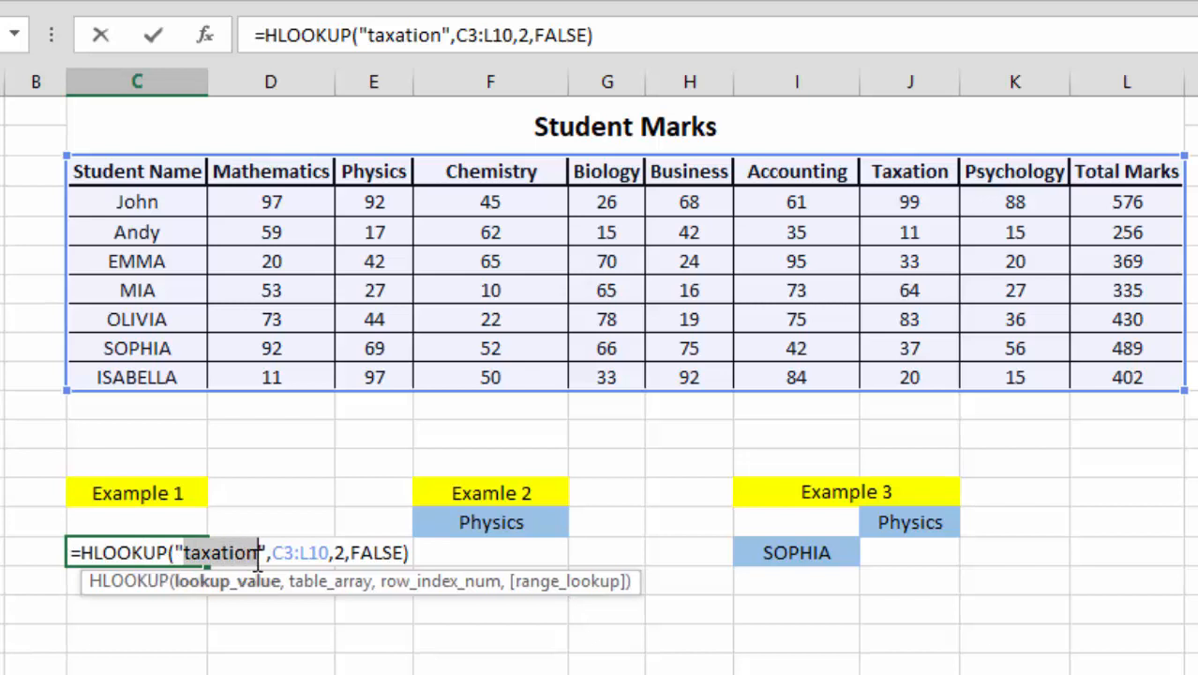
text(bus)
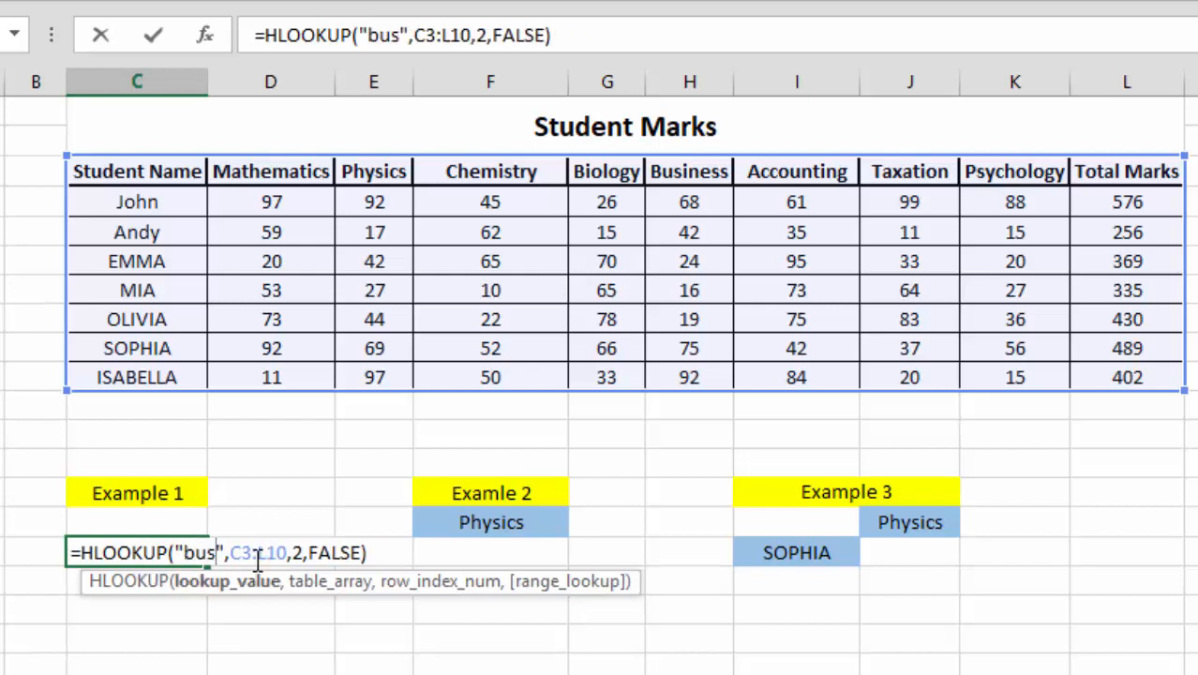
text(iness)
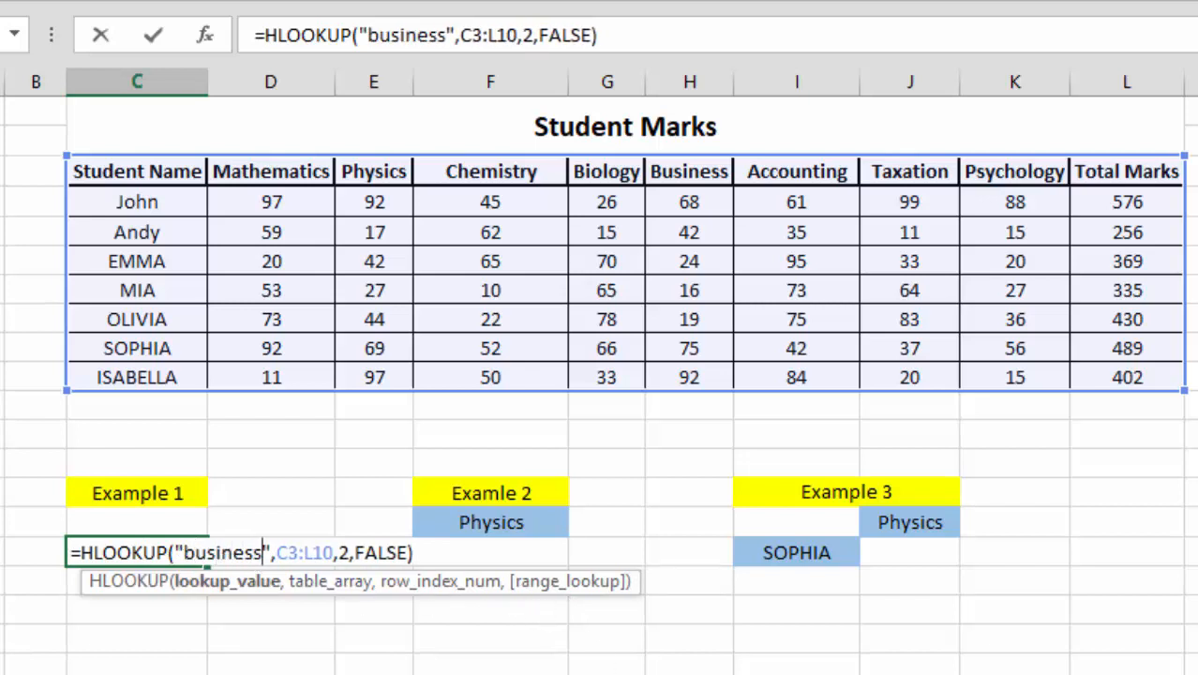
key(Return)
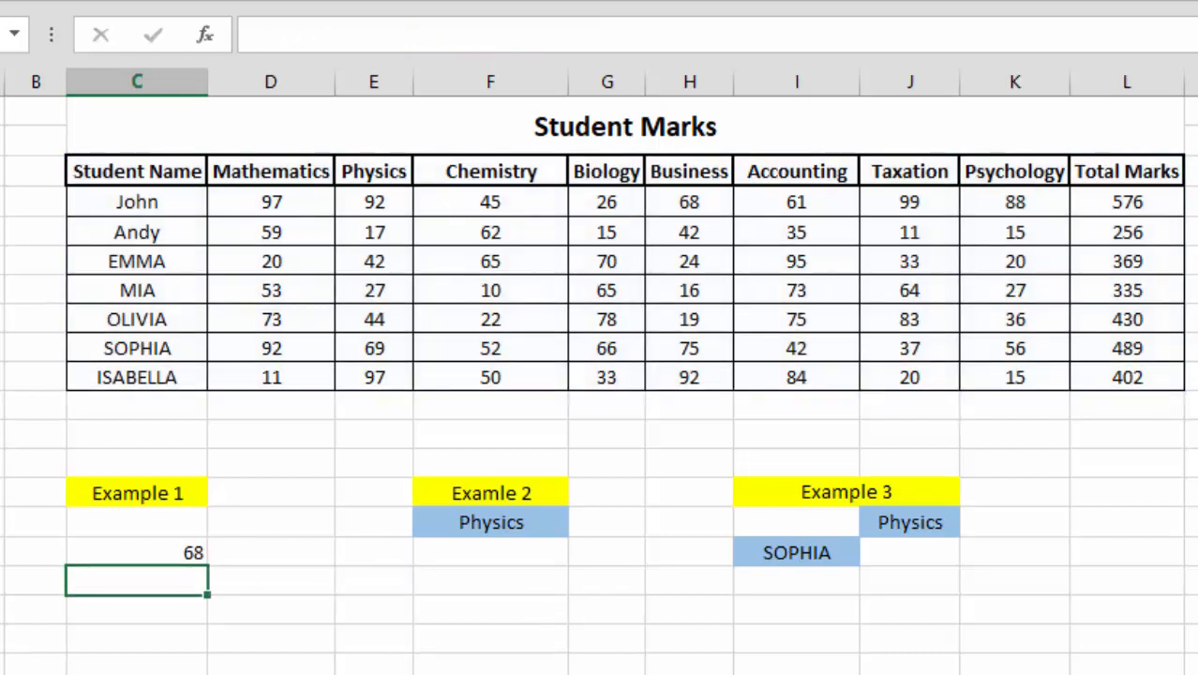
Compare the Example 1 result with the first student's Business mark and review the formula's arguments
click(137, 550)
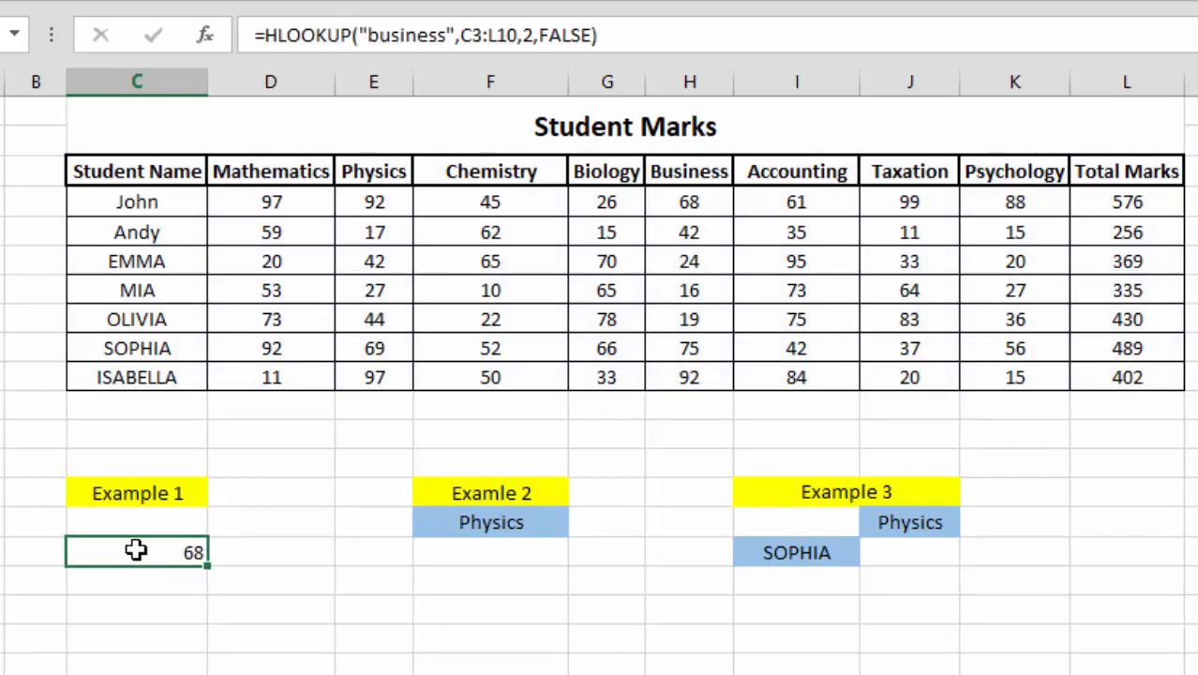
click(166, 202)
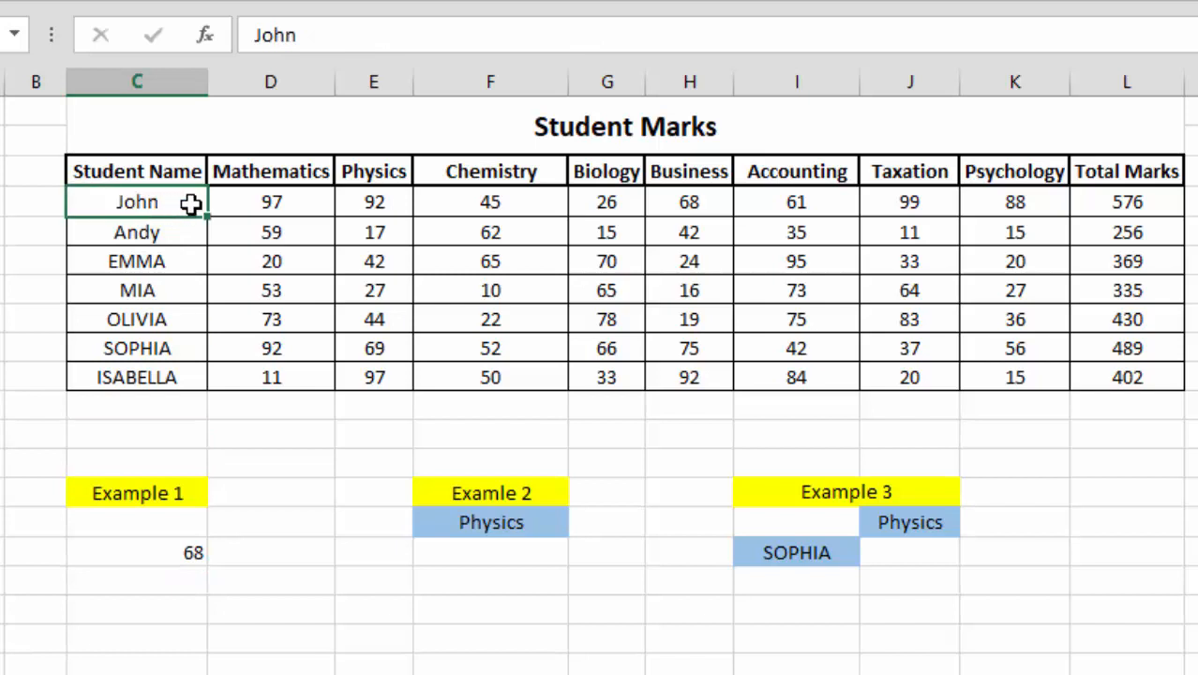
drag(190, 204, 683, 202)
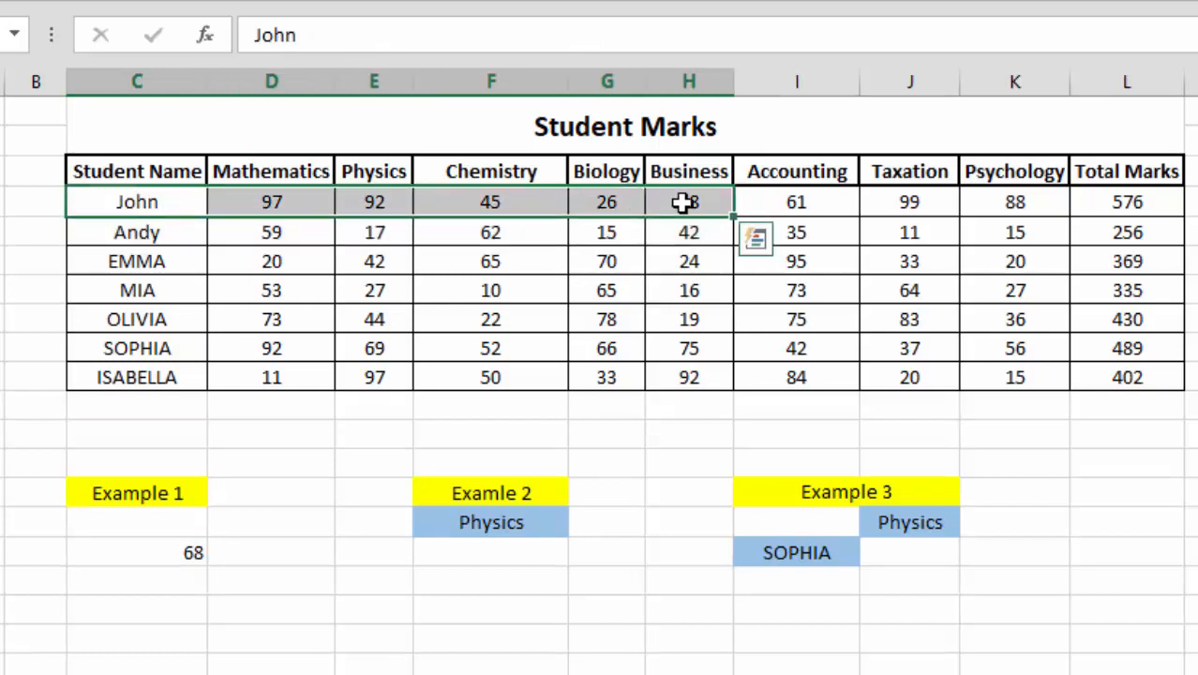
click(722, 200)
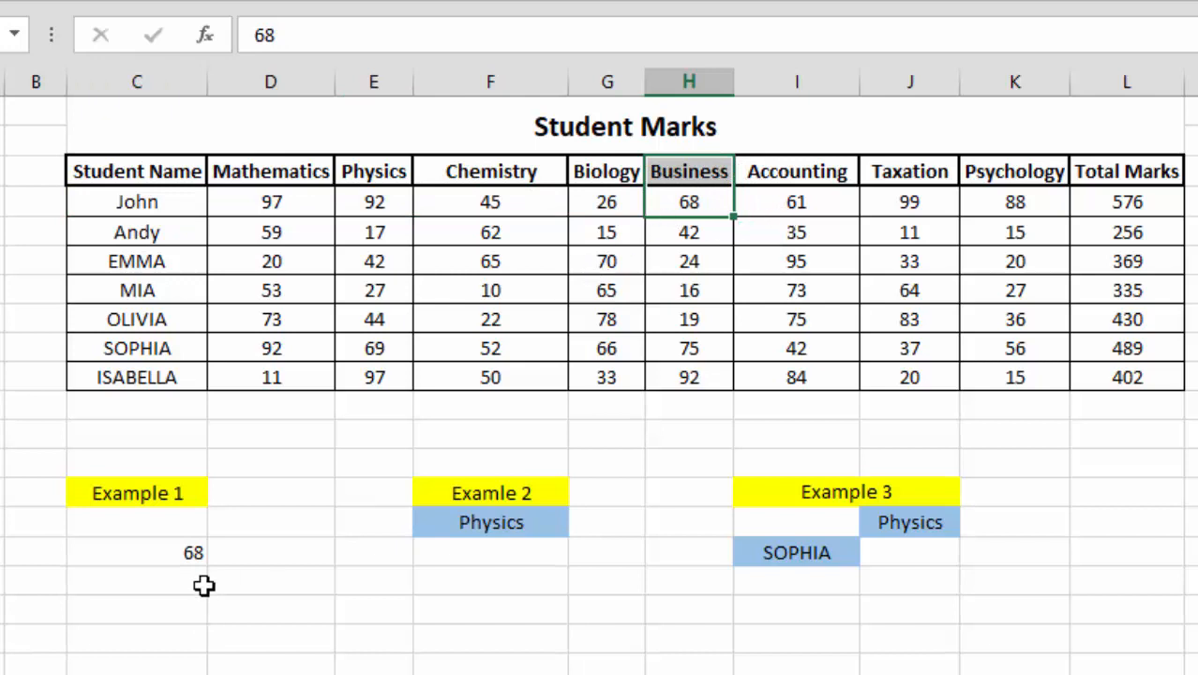
click(169, 551)
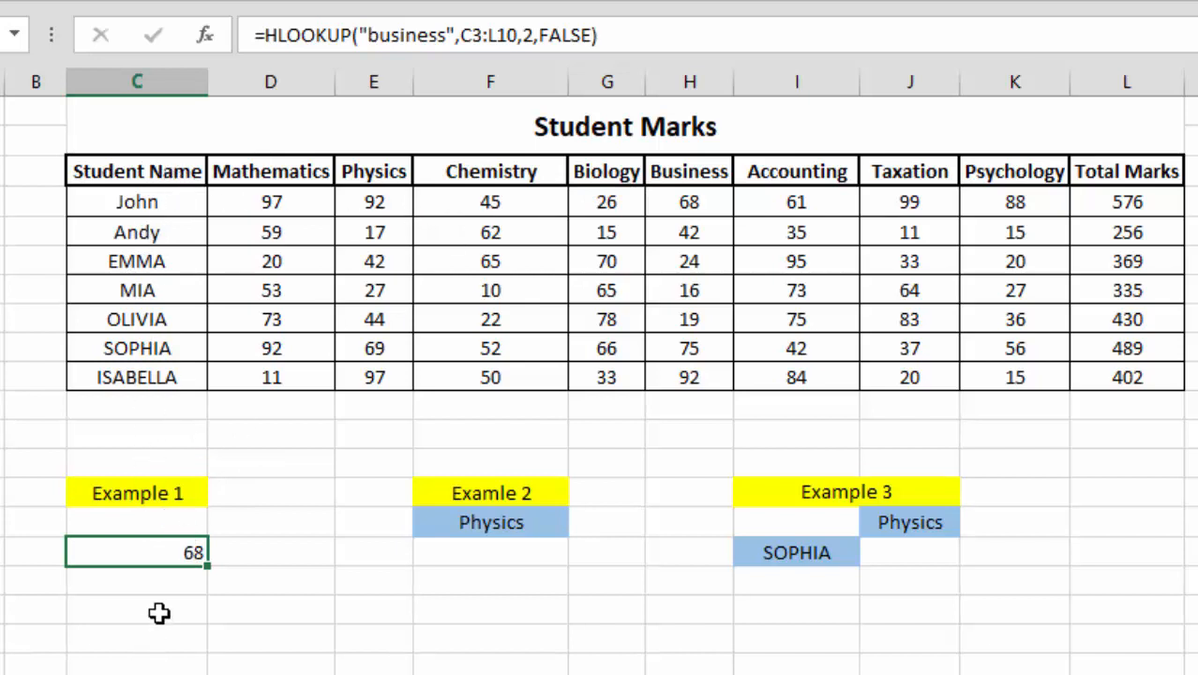
double_click(165, 559)
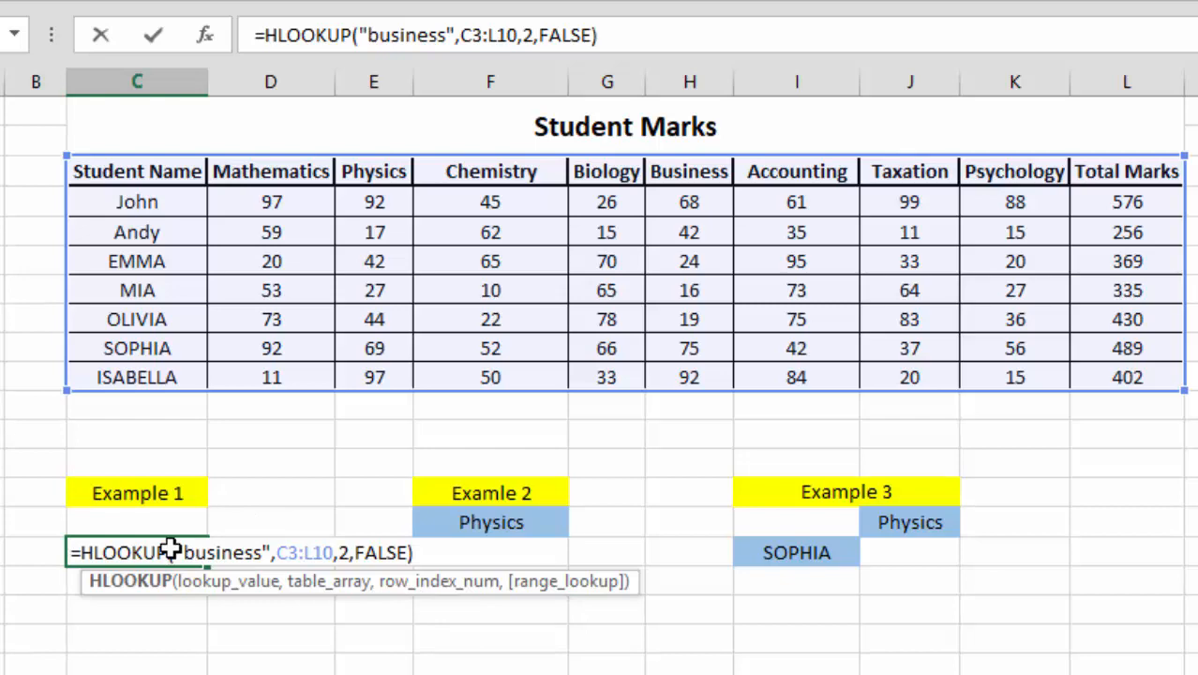
key(ctrl+Return)
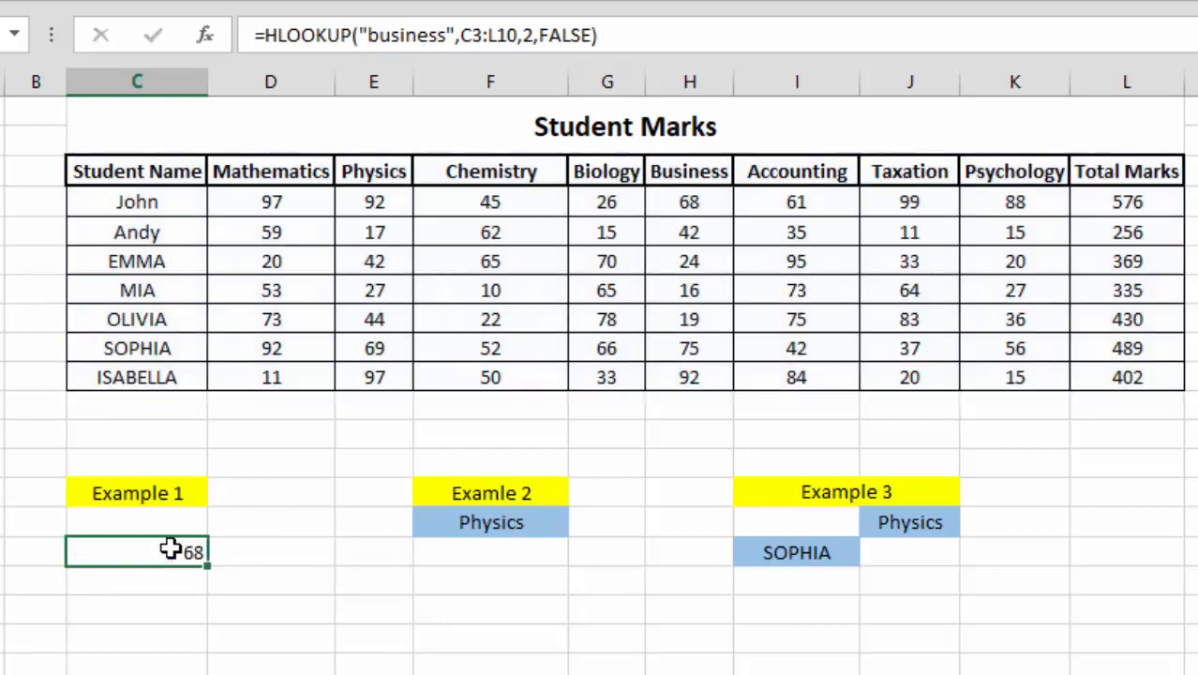
Look through the subject options in the Example 2 drop-down list in F15, leaving the selection as Physics
click(531, 560)
click(539, 530)
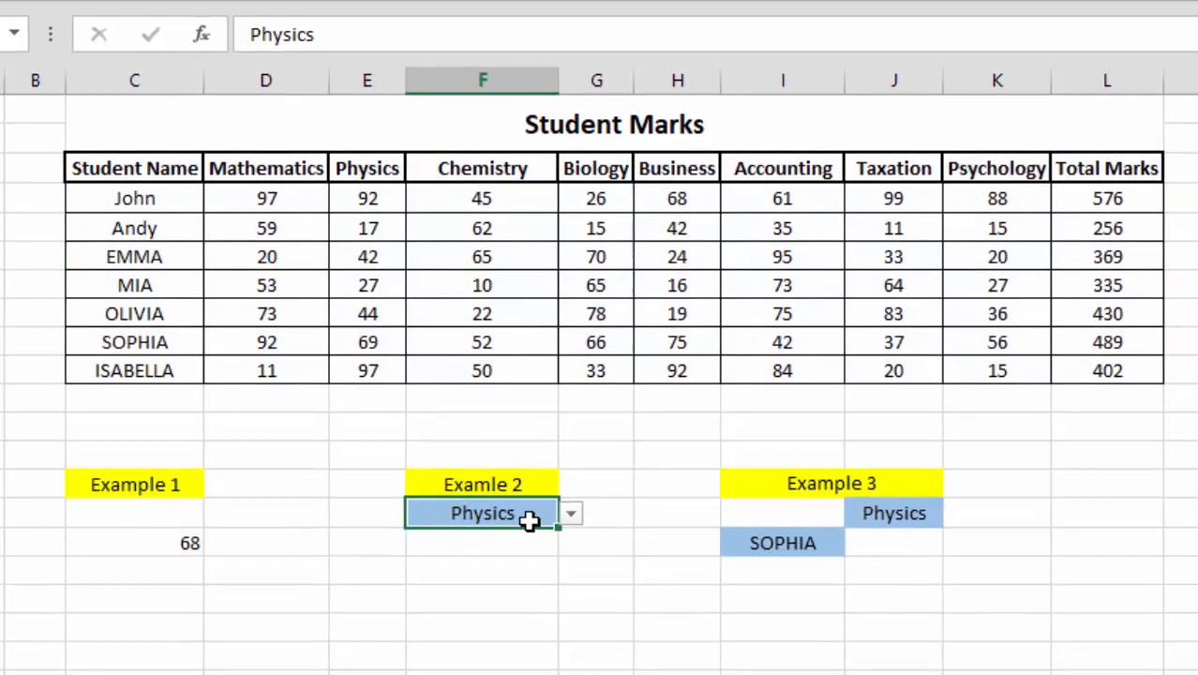
click(561, 505)
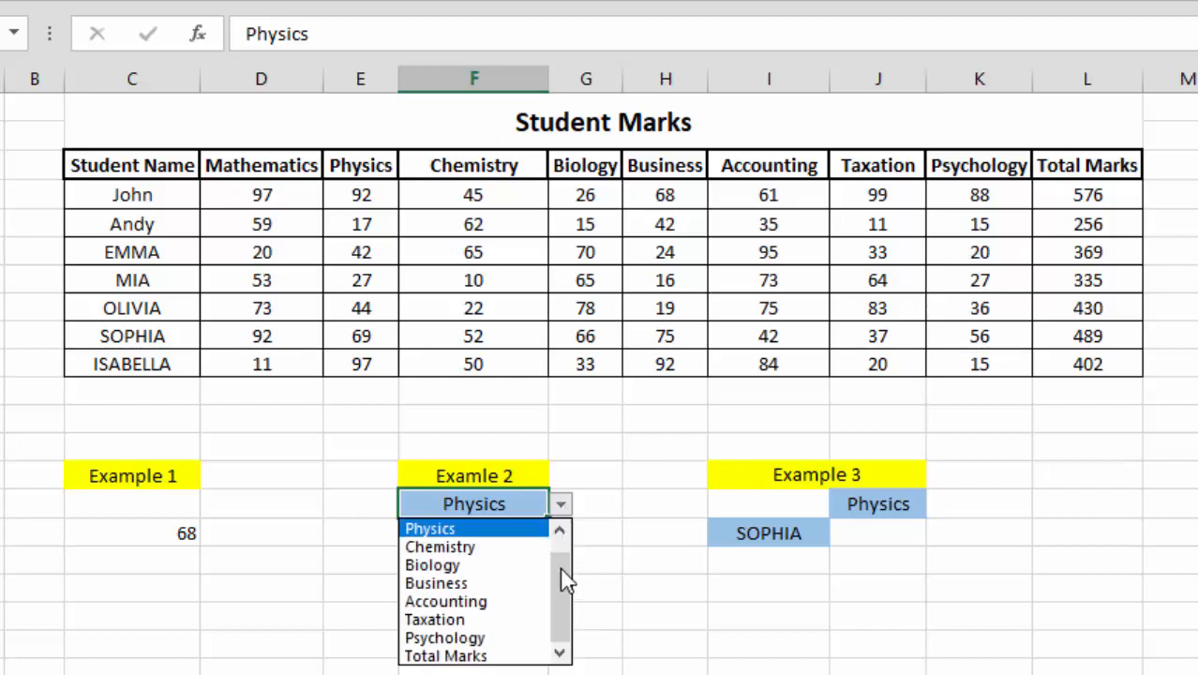
drag(565, 581, 567, 556)
click(590, 535)
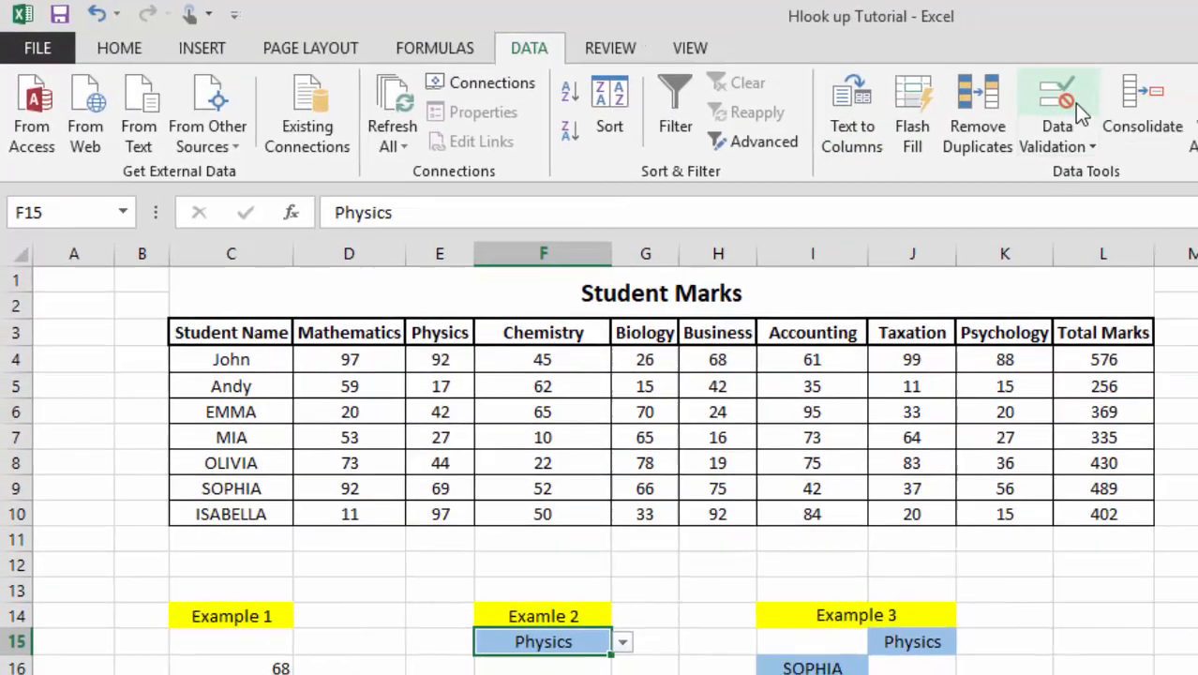
Review the allowed List type and source range in the Example 2 subject cell's data validation settings, and cancel without changes
click(1068, 107)
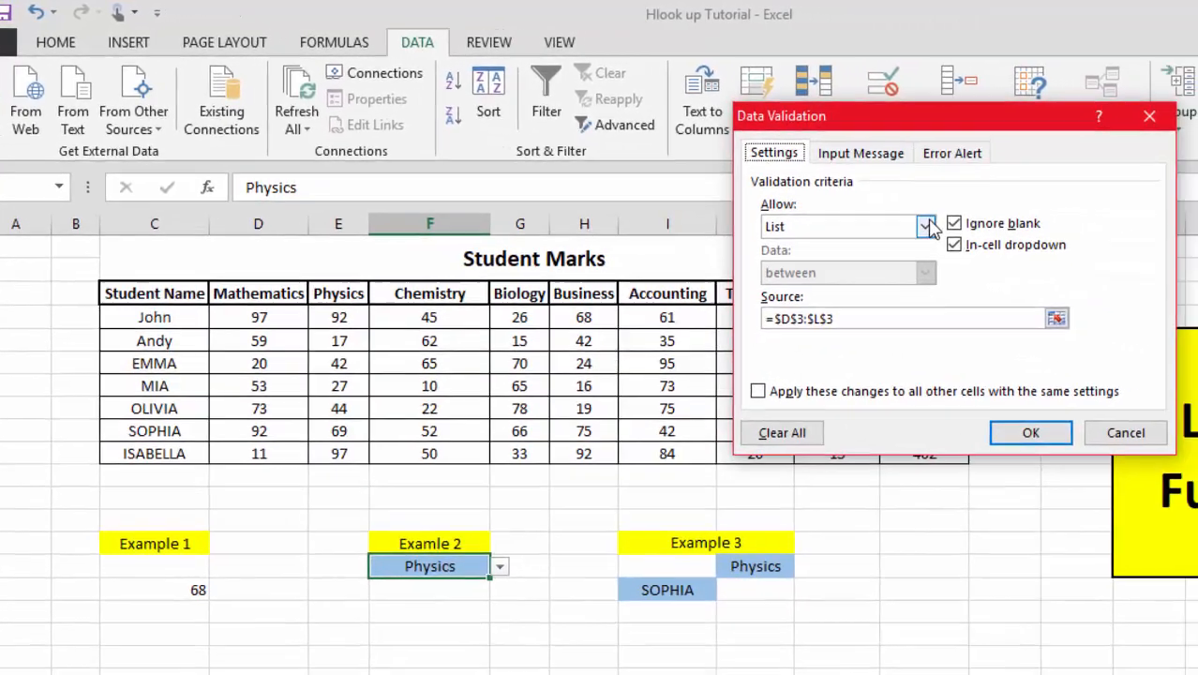
click(998, 238)
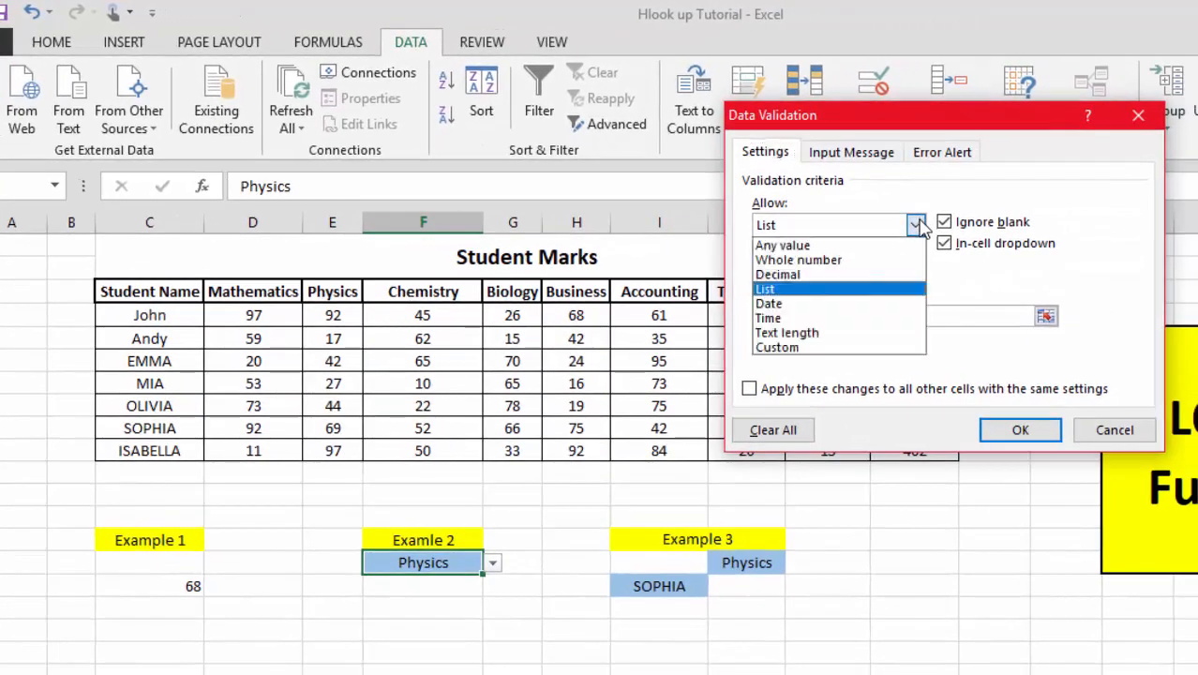
click(839, 293)
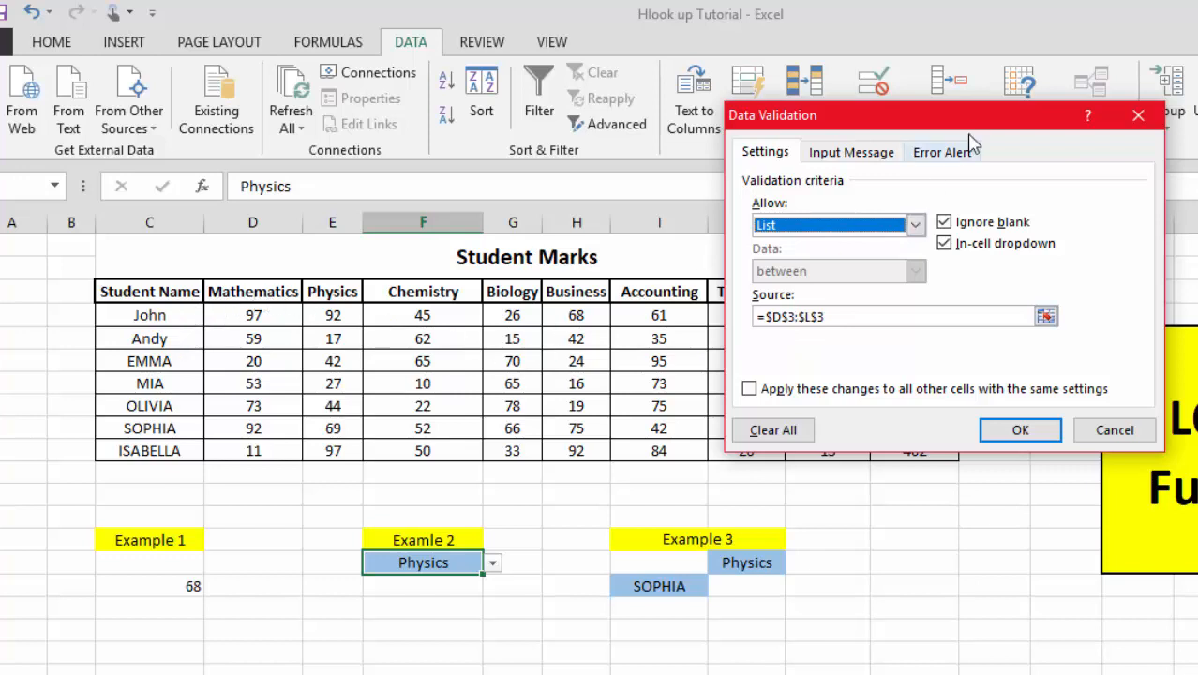
drag(965, 122, 990, 364)
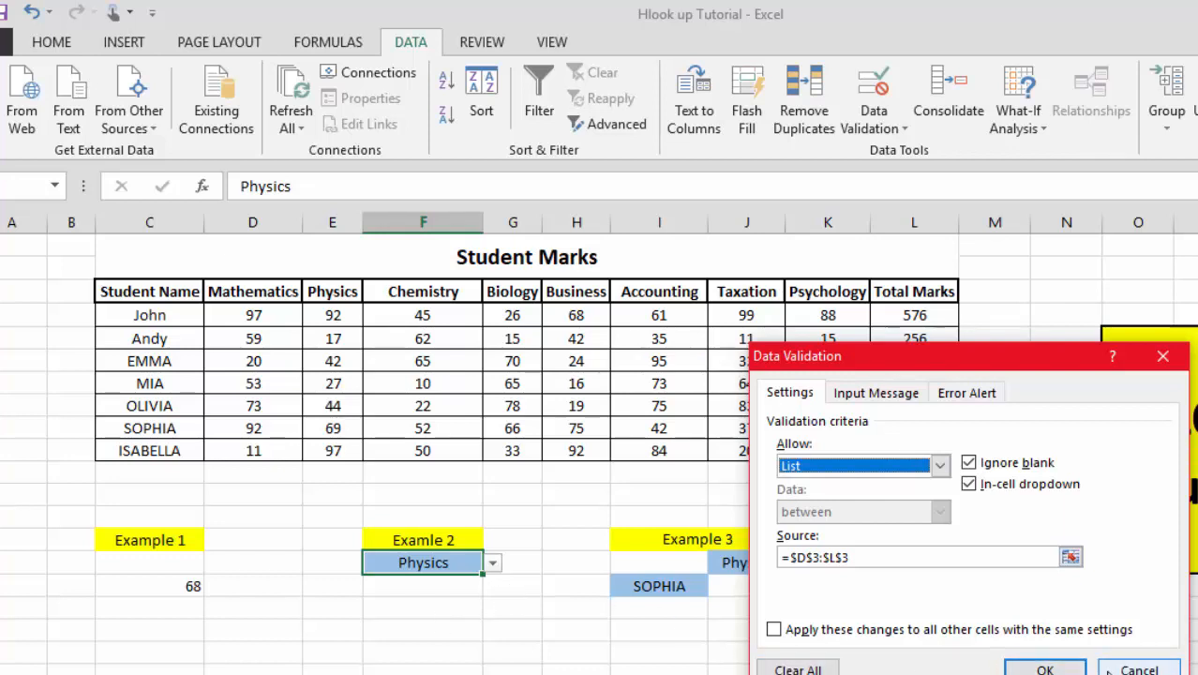
click(1136, 668)
Start an HLOOKUP formula in F16 below the Example 2 subject cell, using F15 as the lookup value
click(454, 585)
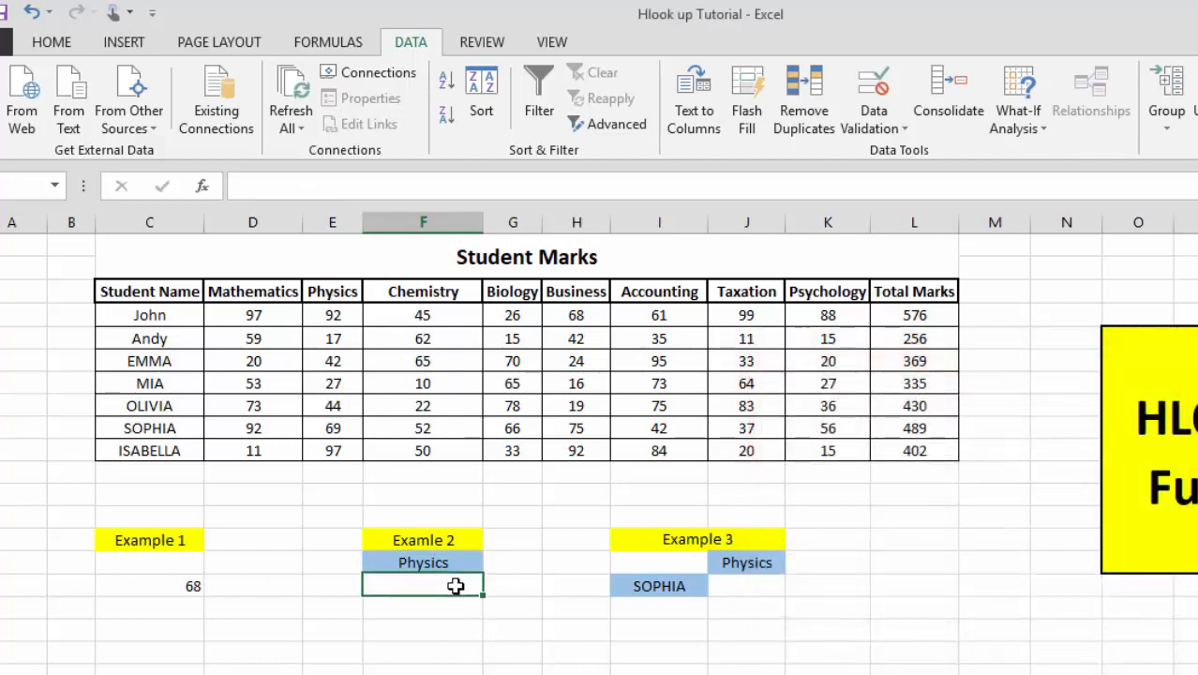
text(=hloo)
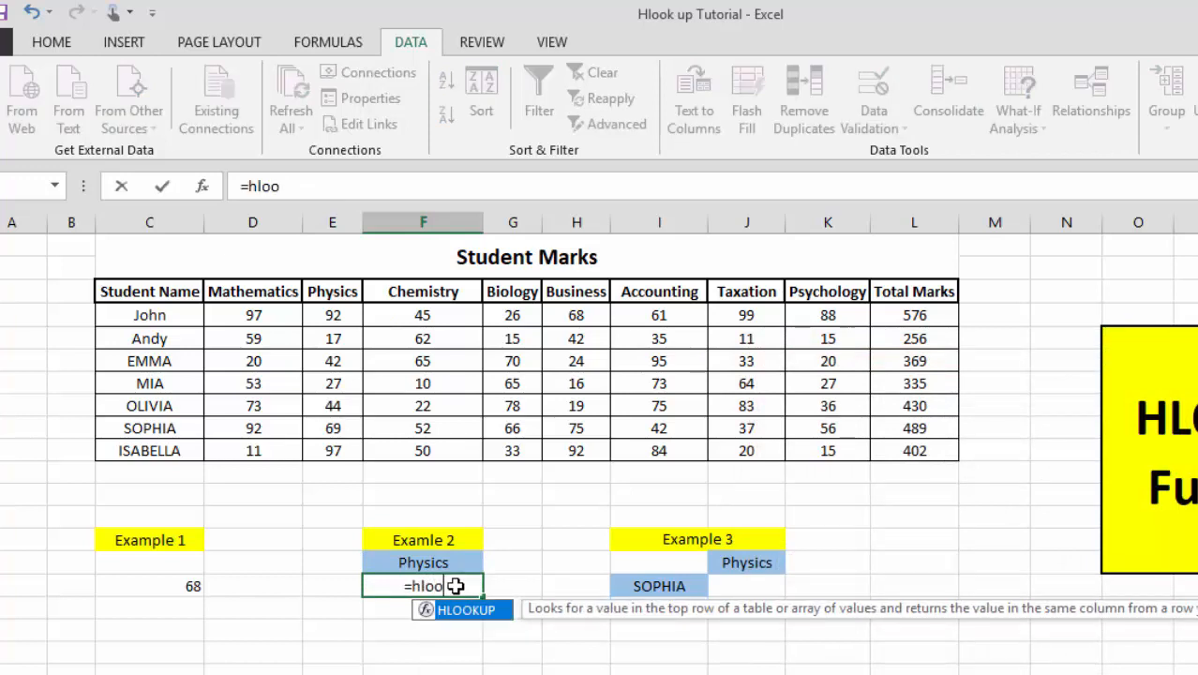
key(Tab)
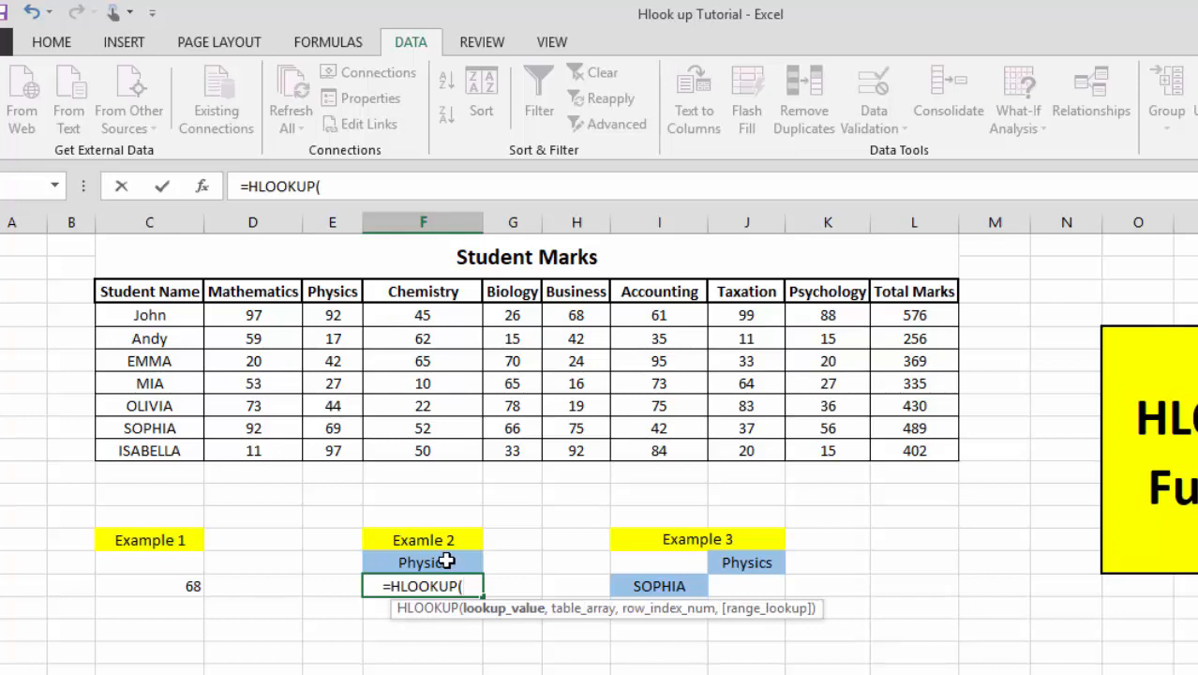
click(447, 561)
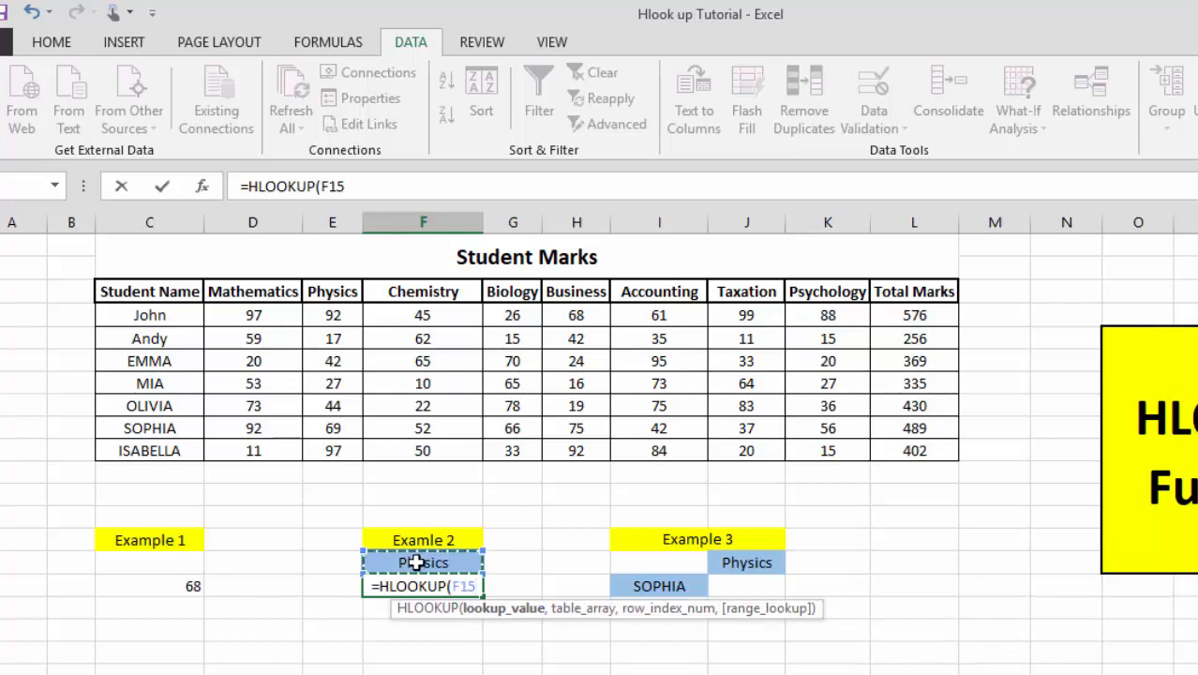
text(,)
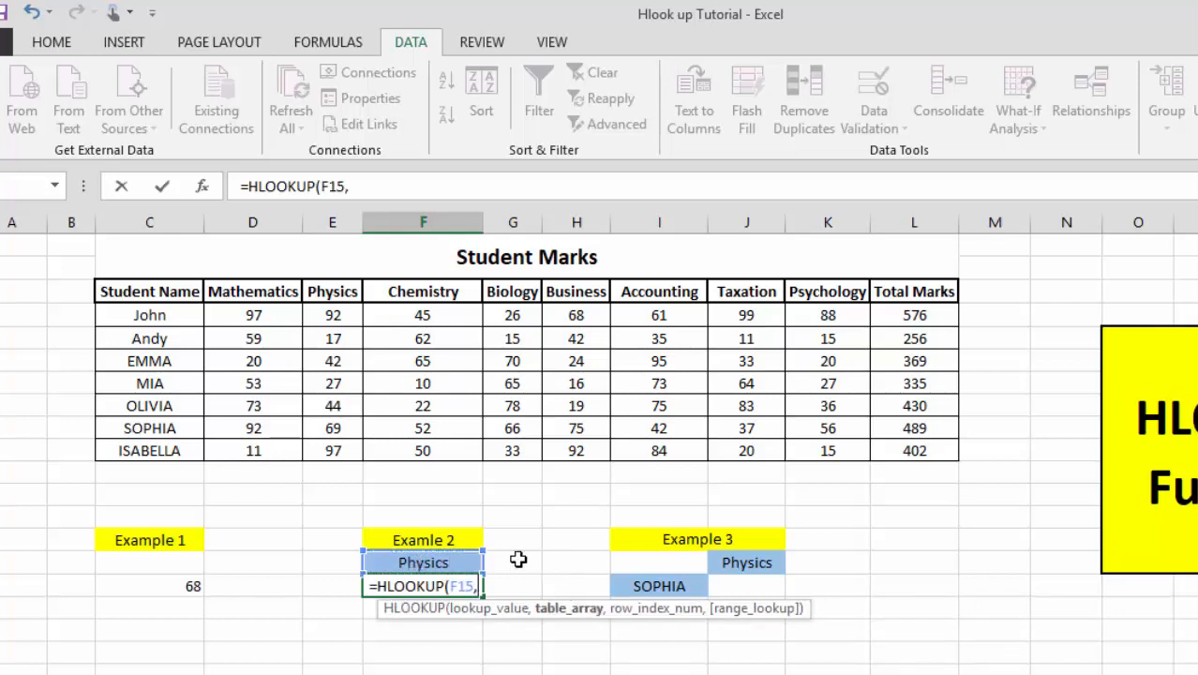
Complete the Example 2 HLOOKUP formula with table array C3:L10, row index 2 and exact match FALSE
drag(157, 293, 897, 448)
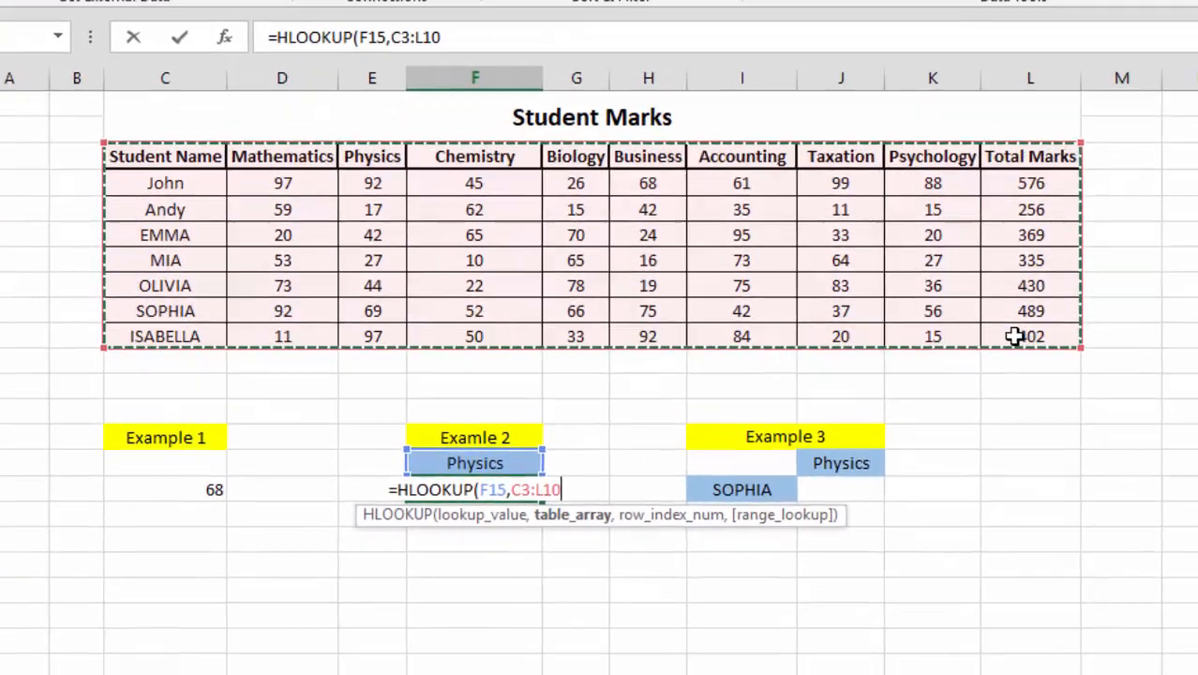
text(,)
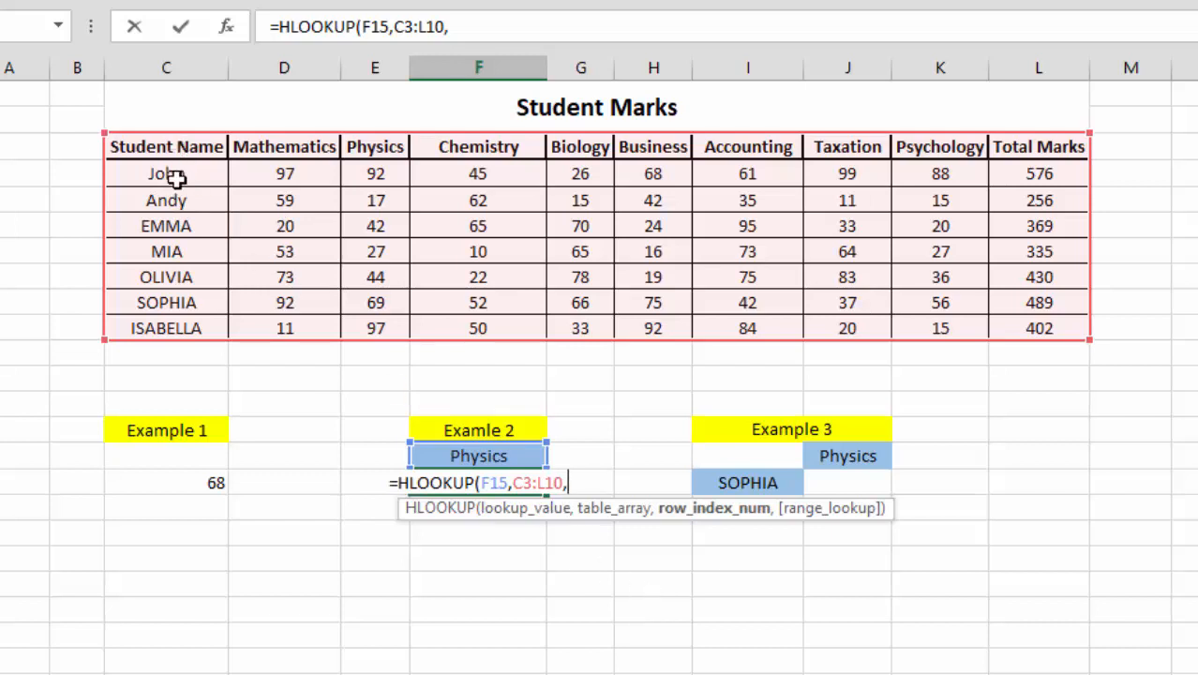
text(2)
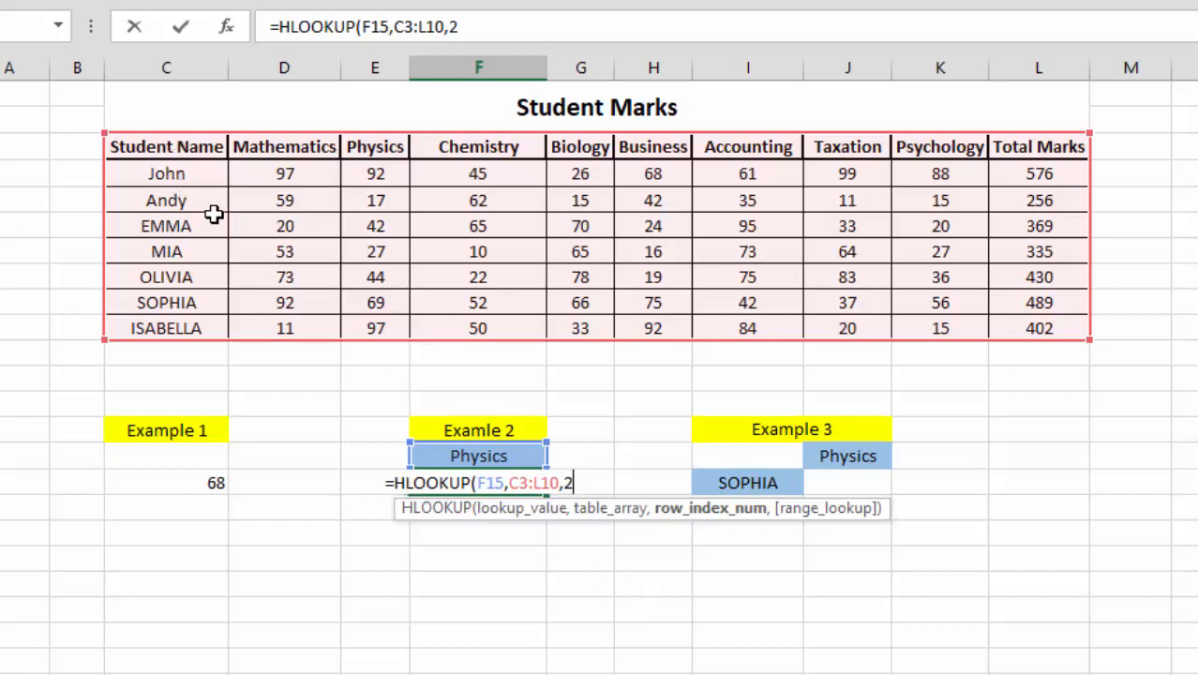
text(,)
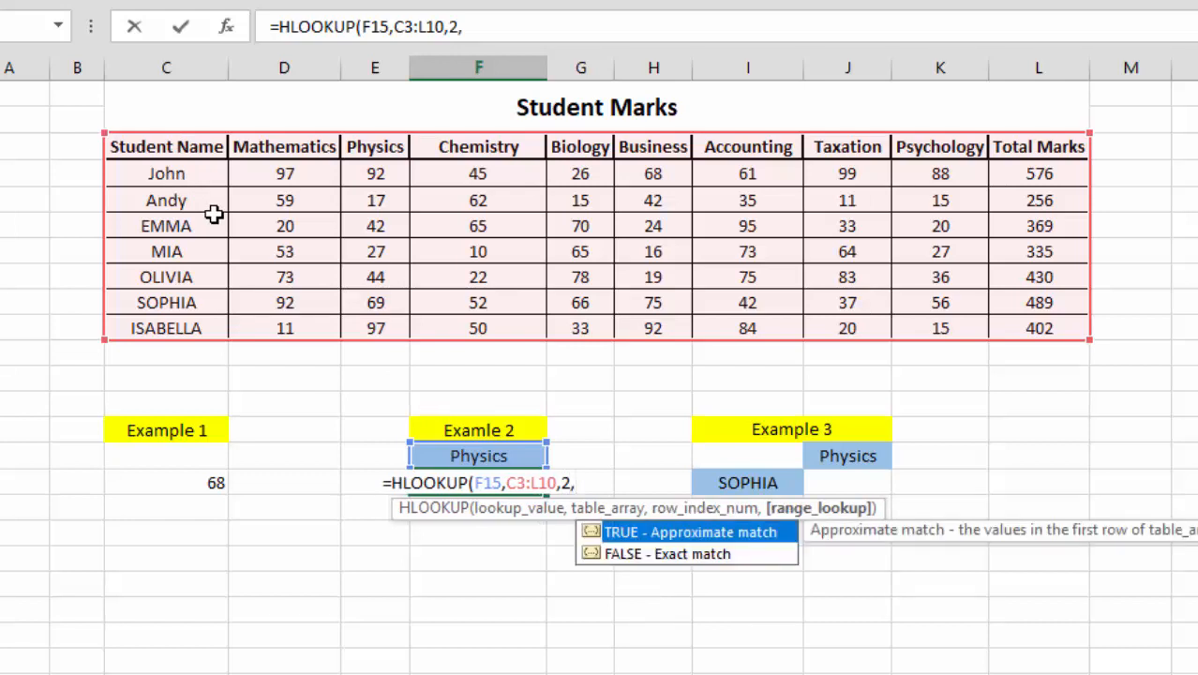
click(691, 555)
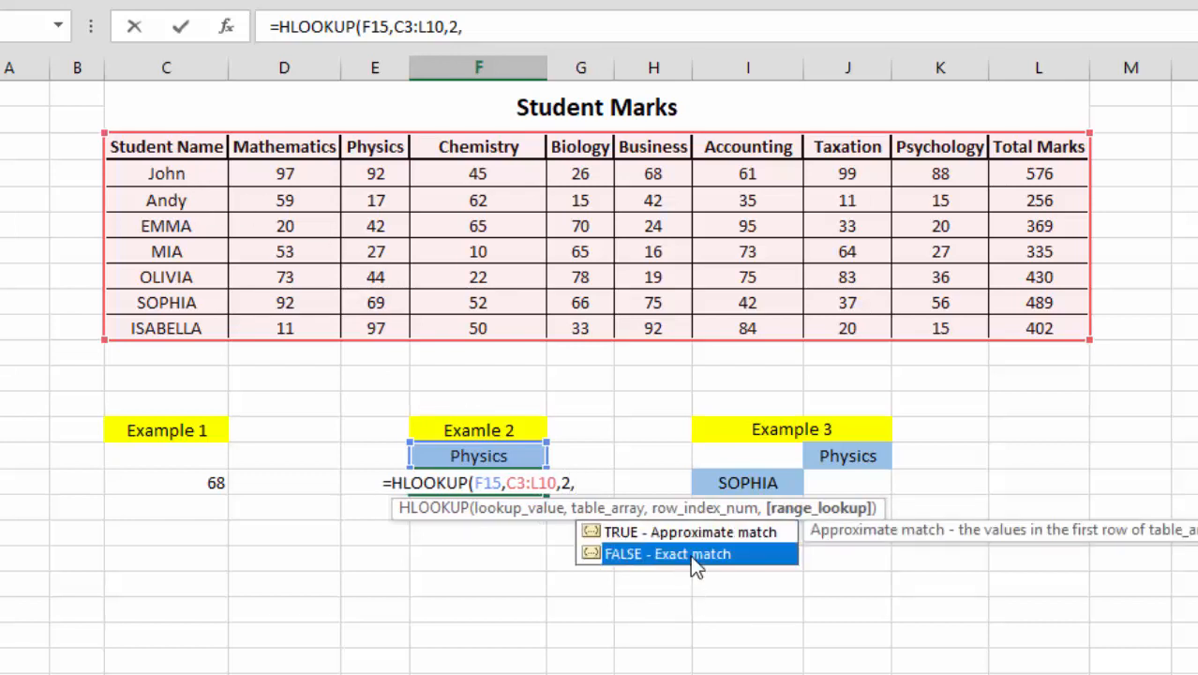
double_click(689, 555)
text())
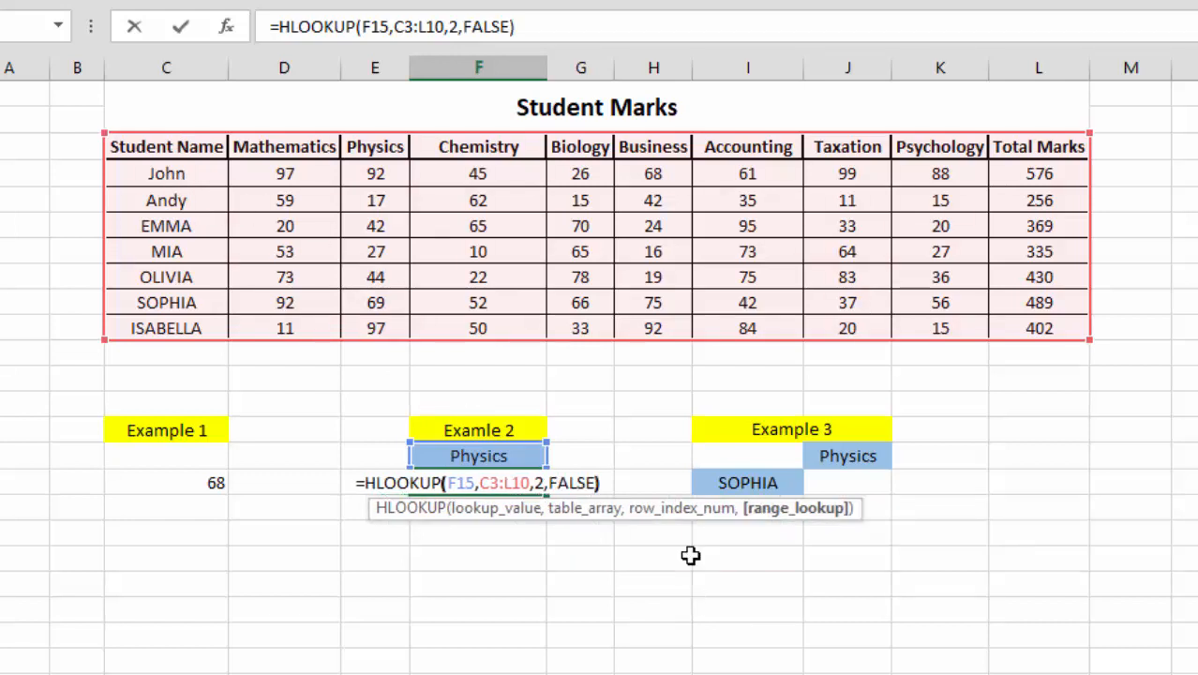
key(Return)
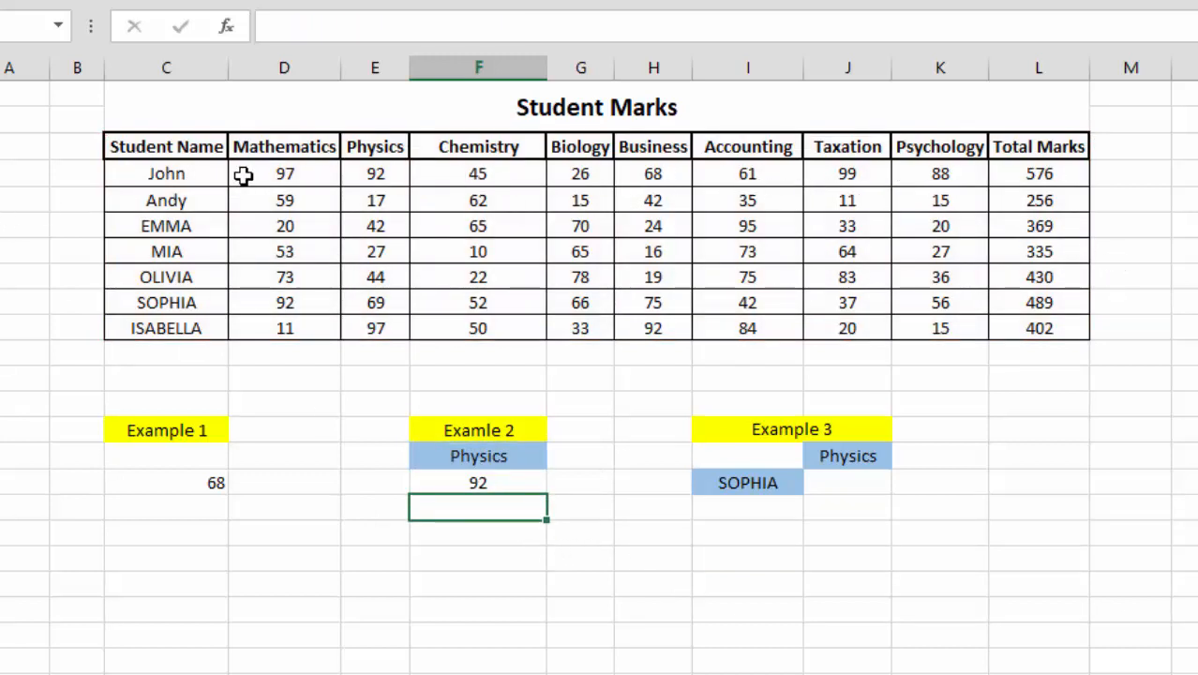
Check the Example 2 result against the first student's Physics mark in the table
click(185, 180)
drag(232, 183, 361, 181)
click(367, 179)
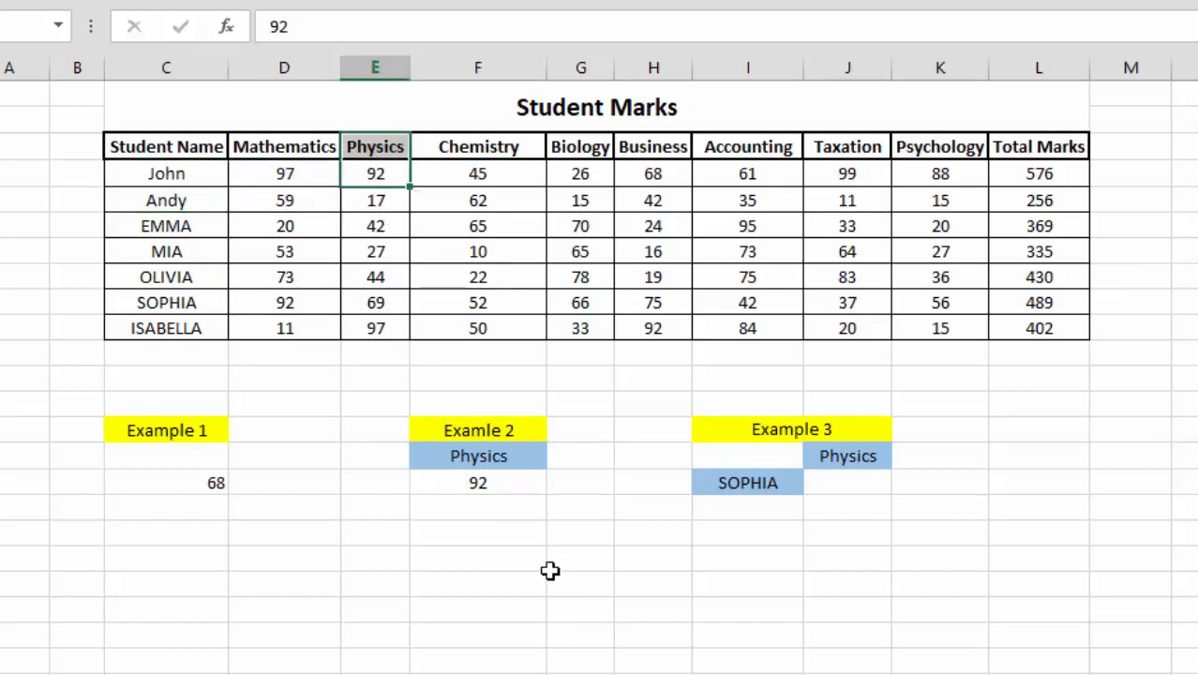
Change the Example 2 subject in F15 to Taxation
click(526, 456)
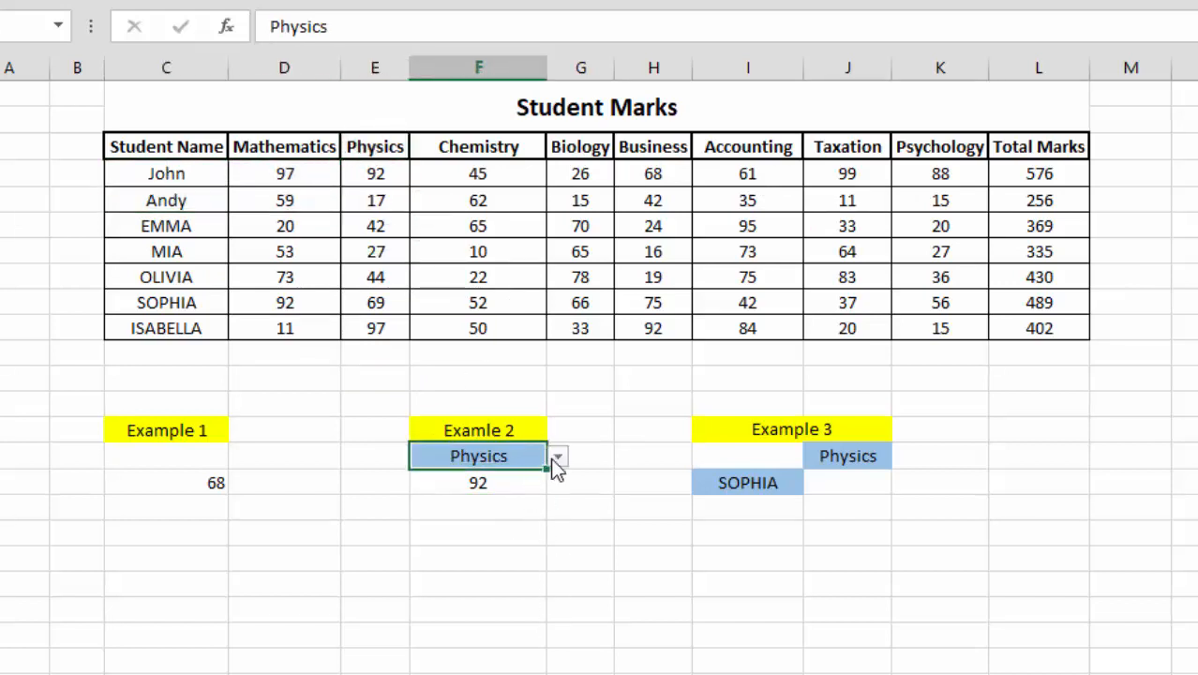
click(558, 457)
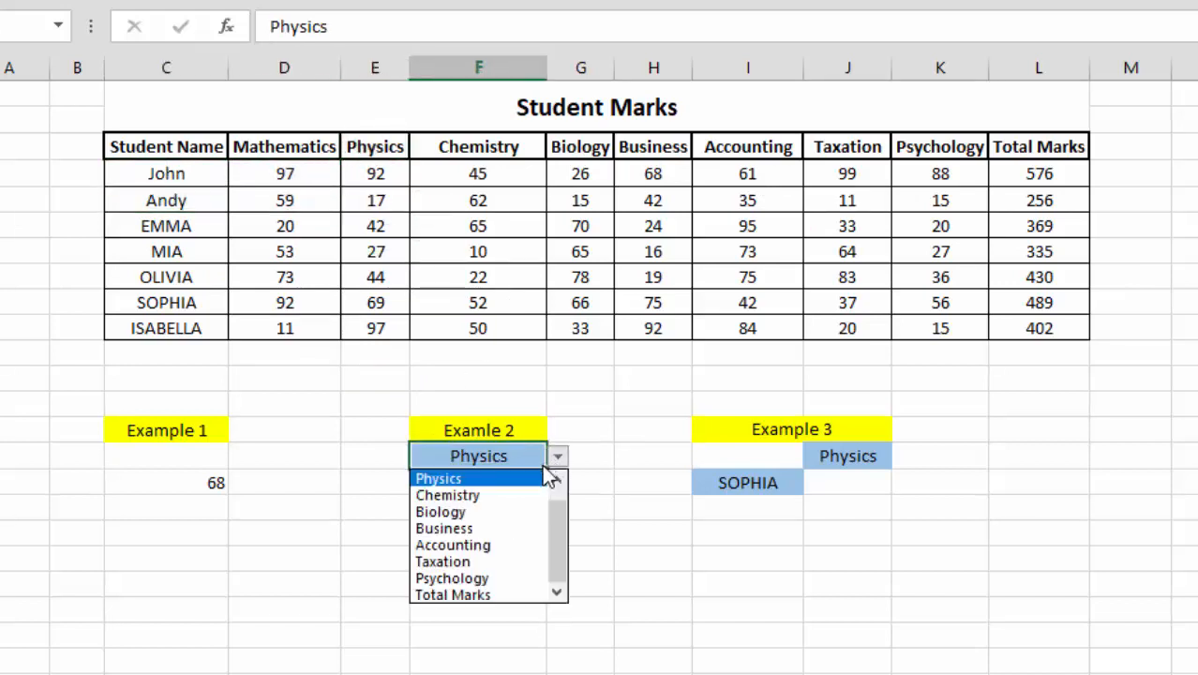
click(497, 560)
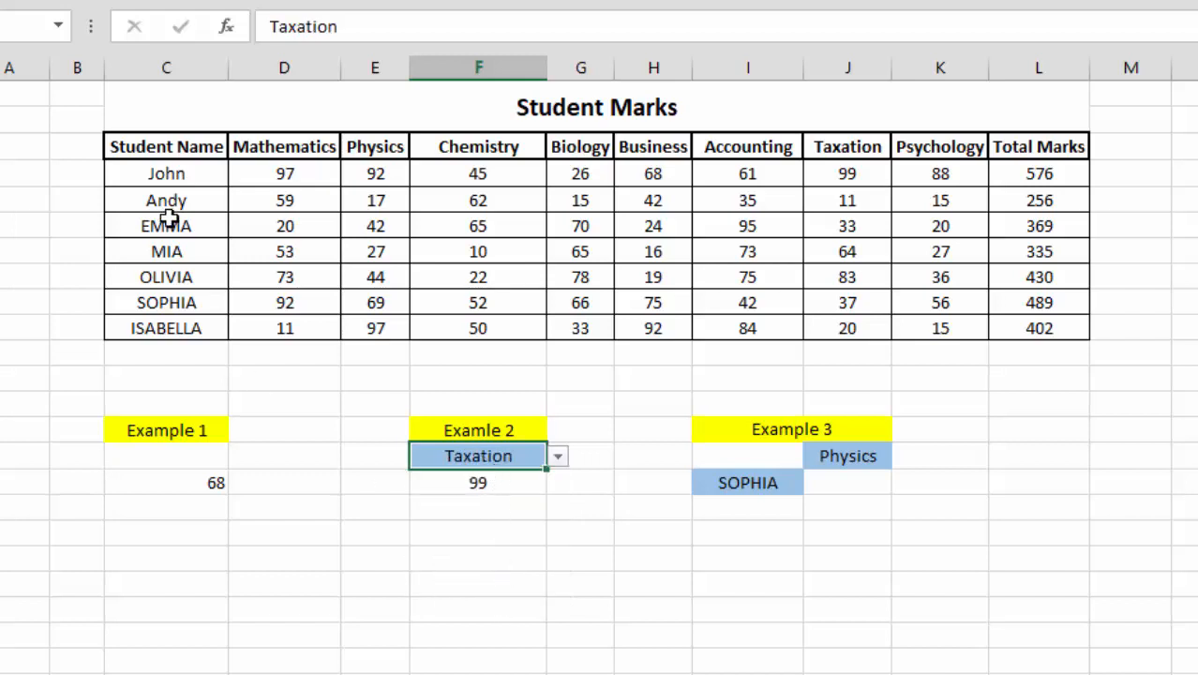
Review the Example 2 formula in F16 and its result for the chosen subject
click(480, 485)
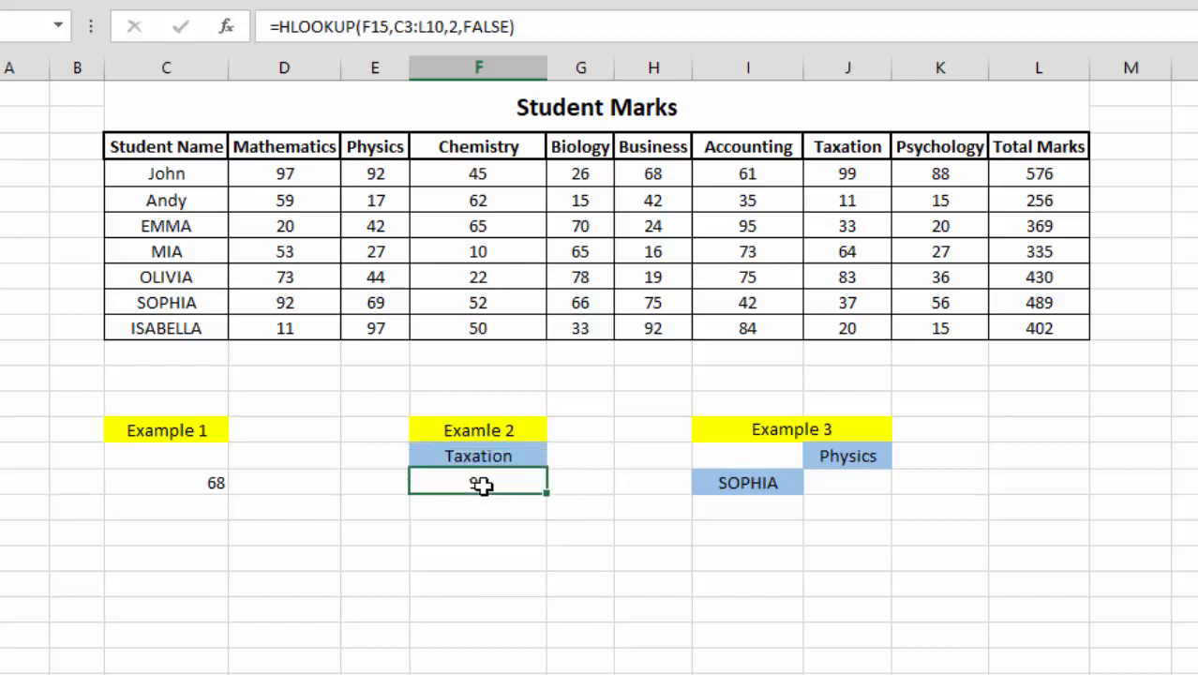
click(521, 454)
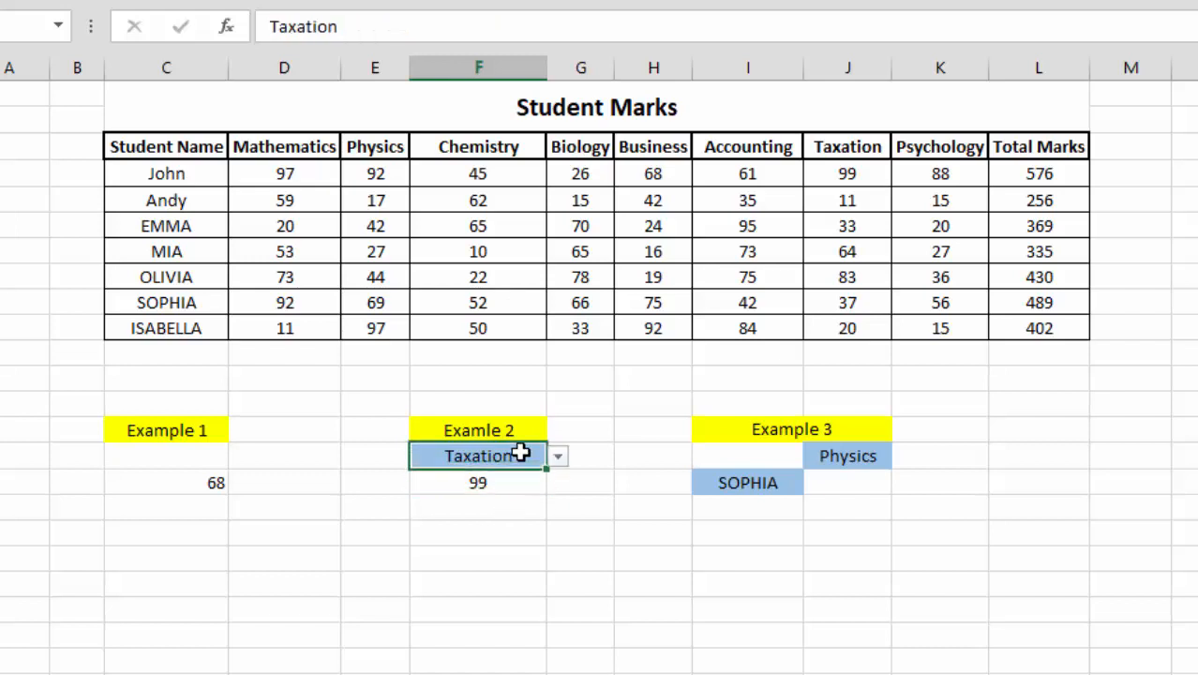
click(509, 486)
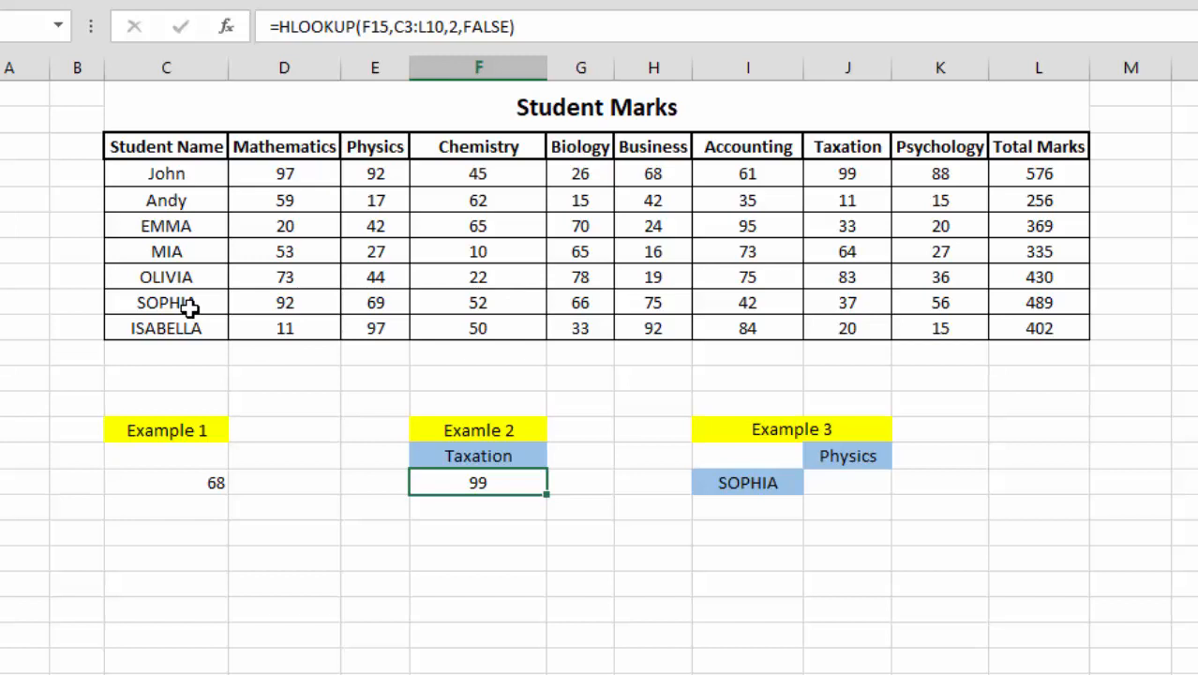
Locate the sixth student's row in the table and count its position from the header row
drag(189, 305, 680, 340)
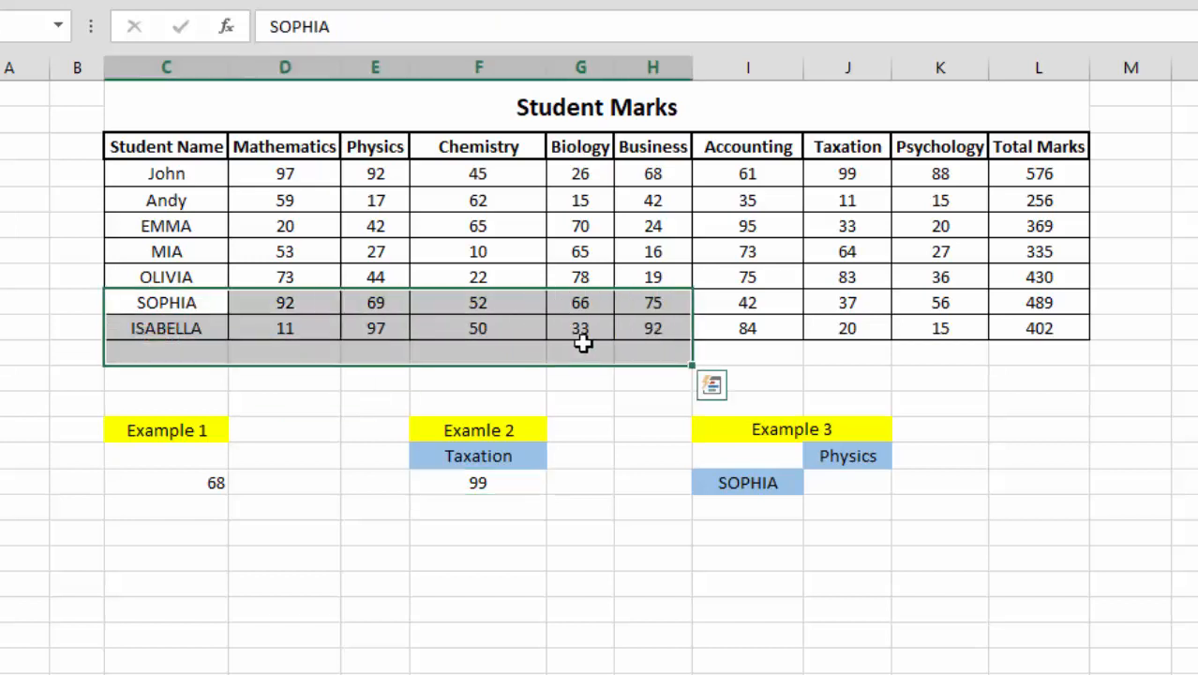
click(180, 304)
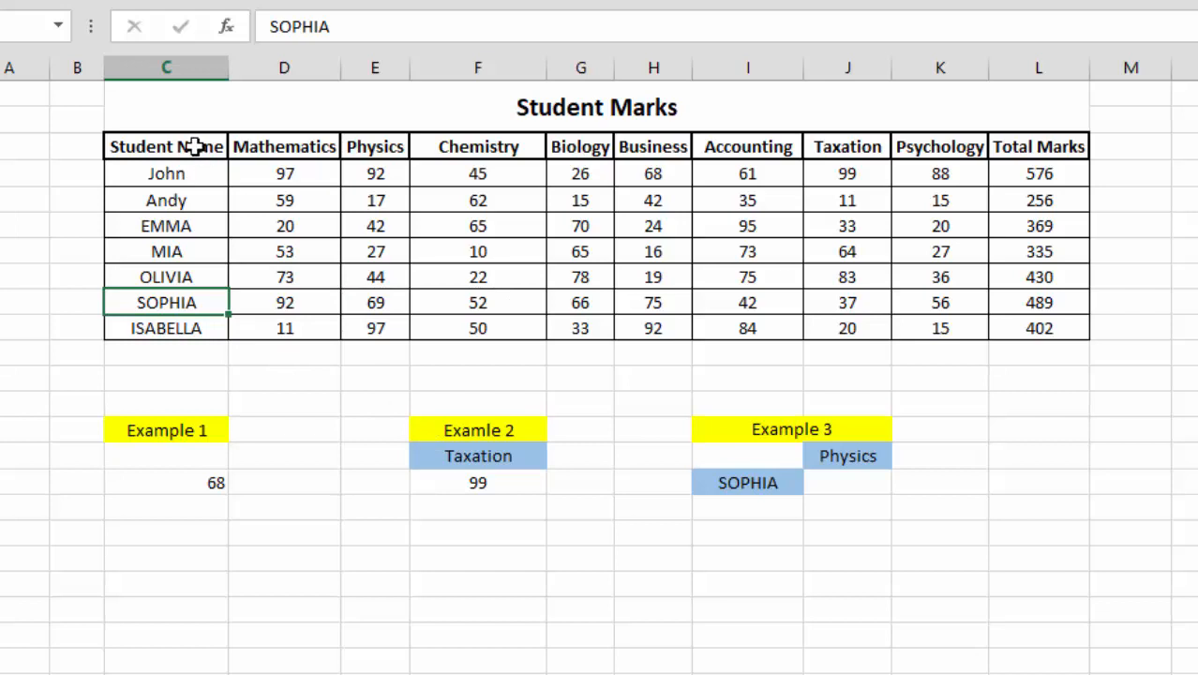
drag(193, 146, 208, 306)
click(215, 307)
Set the row index number in the Example 2 HLOOKUP formula to 7 for the sixth student
double_click(491, 483)
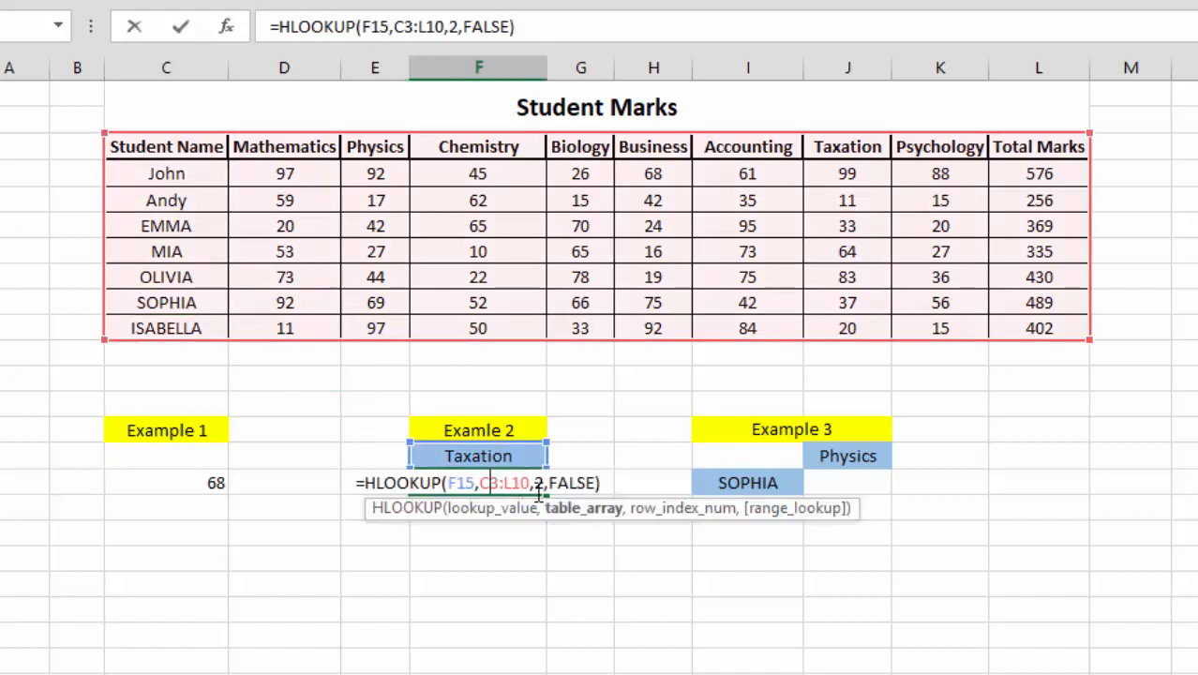
click(543, 482)
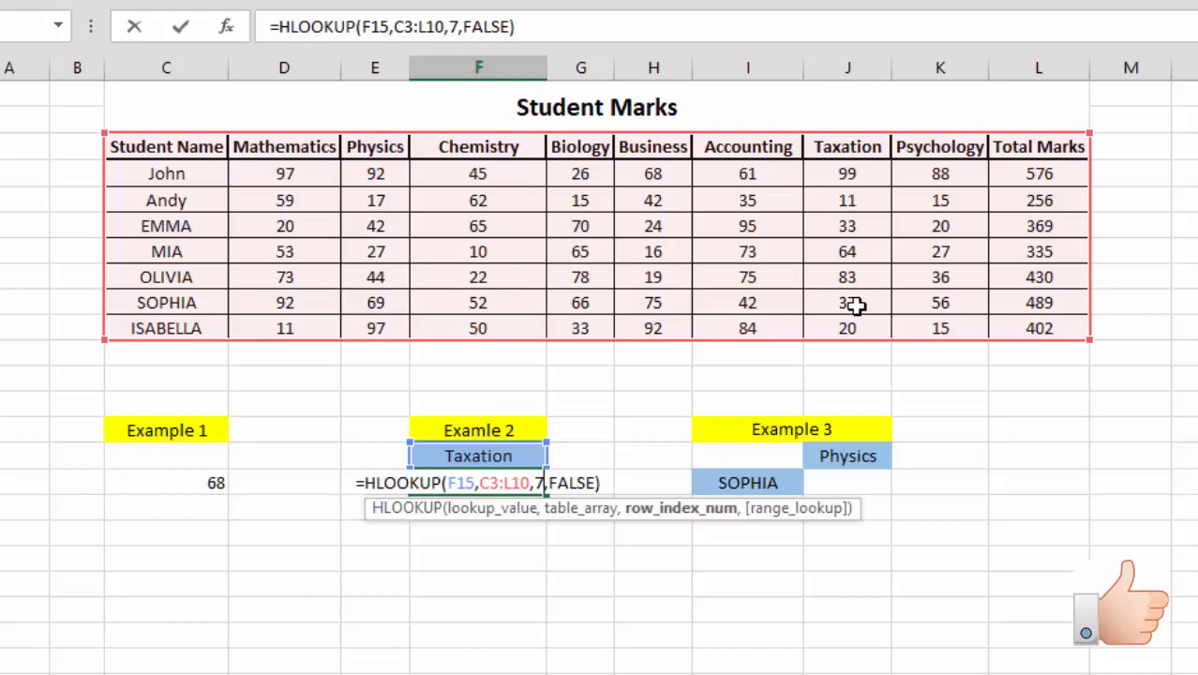
key(Return)
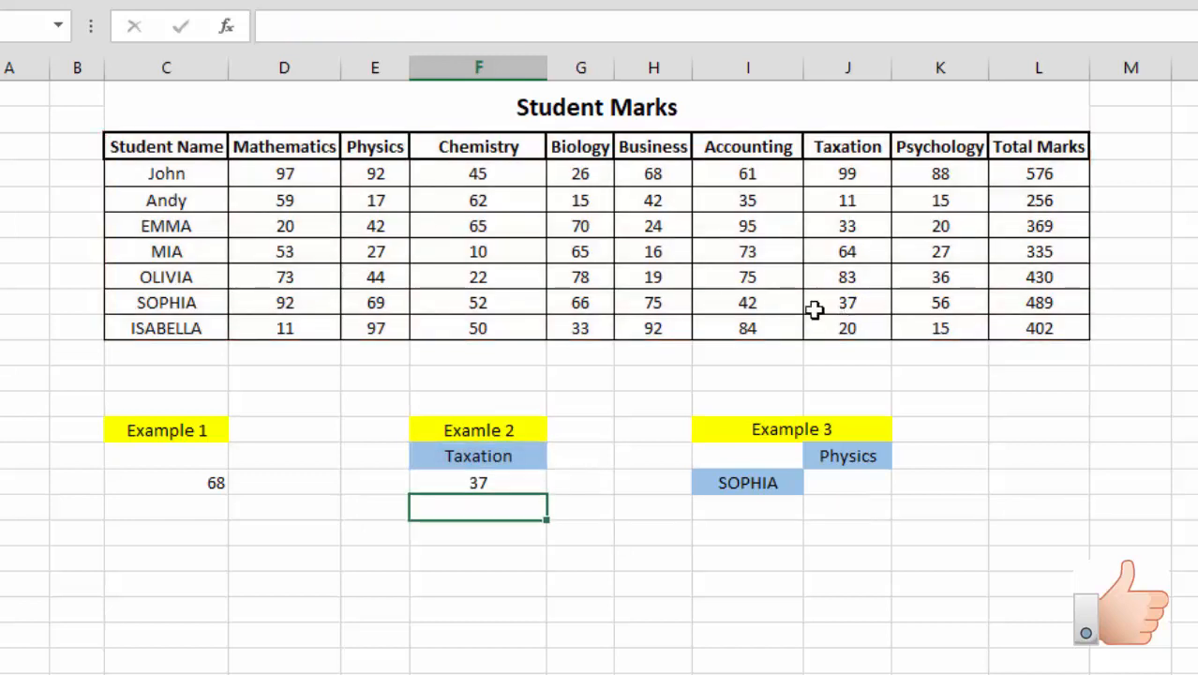
Compare the Example 2 result with the sixth student's Taxation mark in the table
click(496, 482)
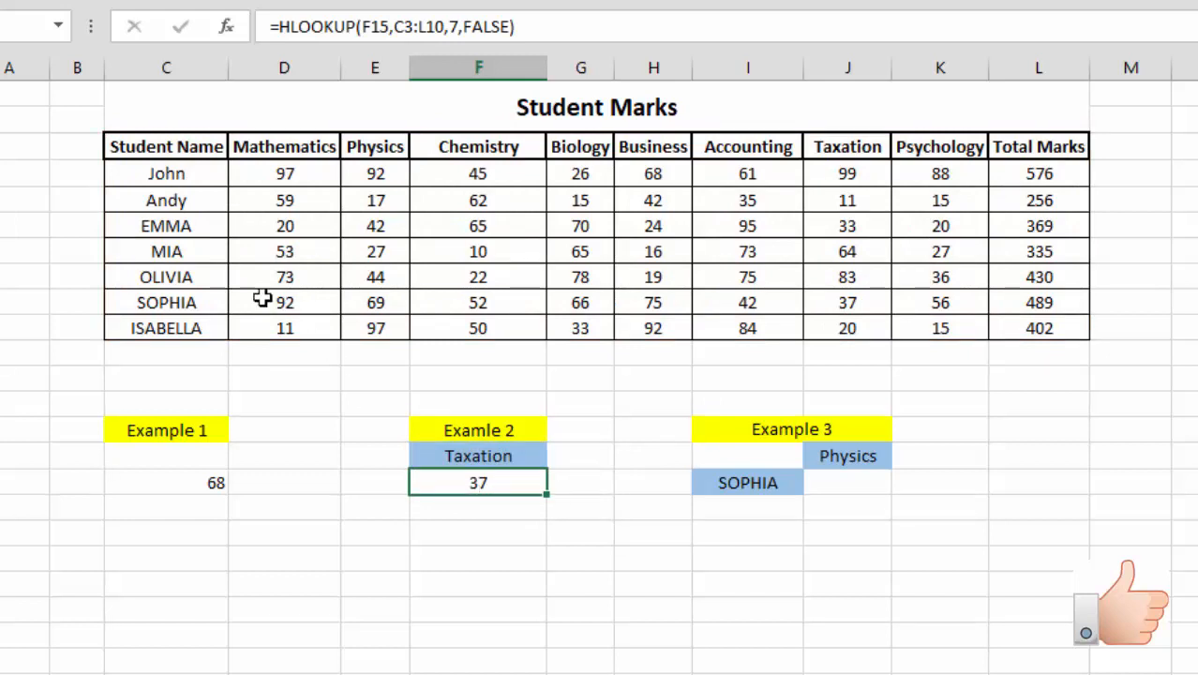
drag(191, 302, 821, 160)
click(501, 482)
Examine the student and subject drop-down cells in Example 3 and the HLOOKUP formula in Example 2
click(766, 497)
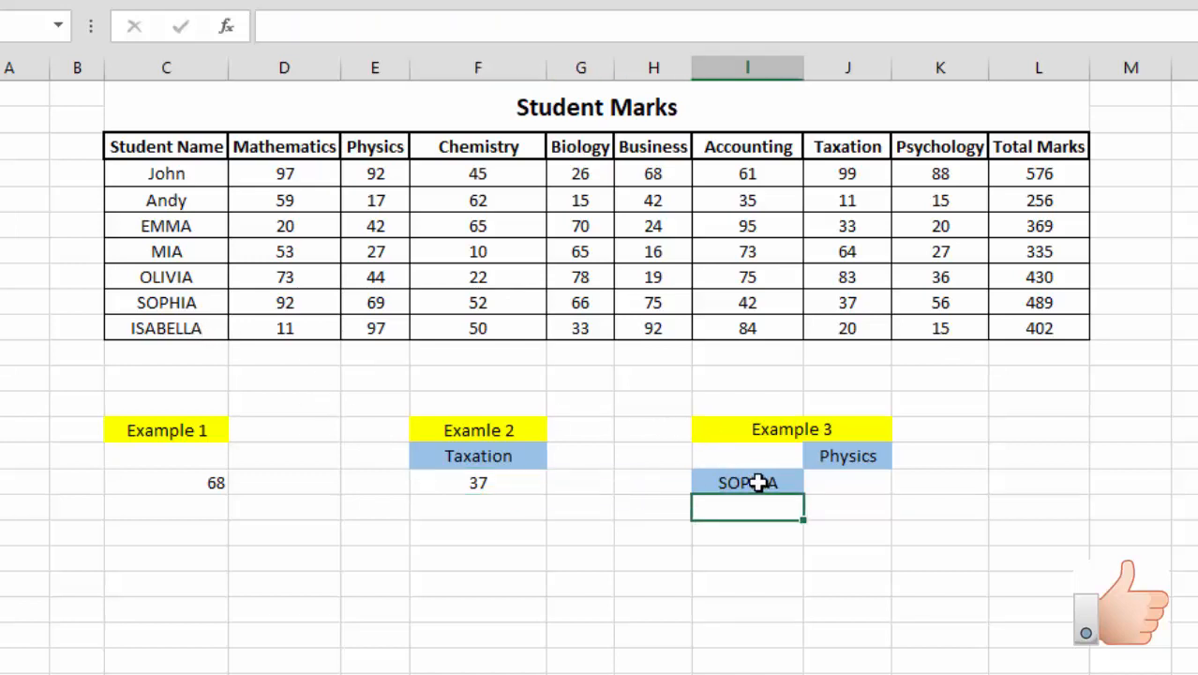
click(759, 482)
click(840, 457)
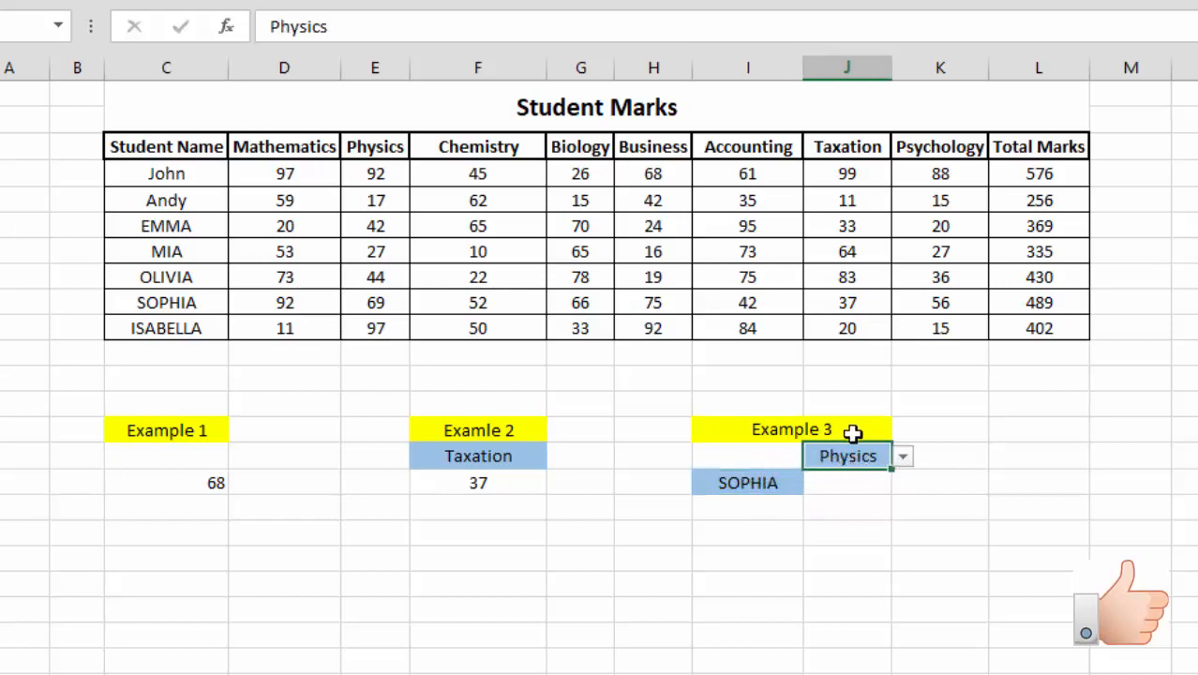
click(776, 483)
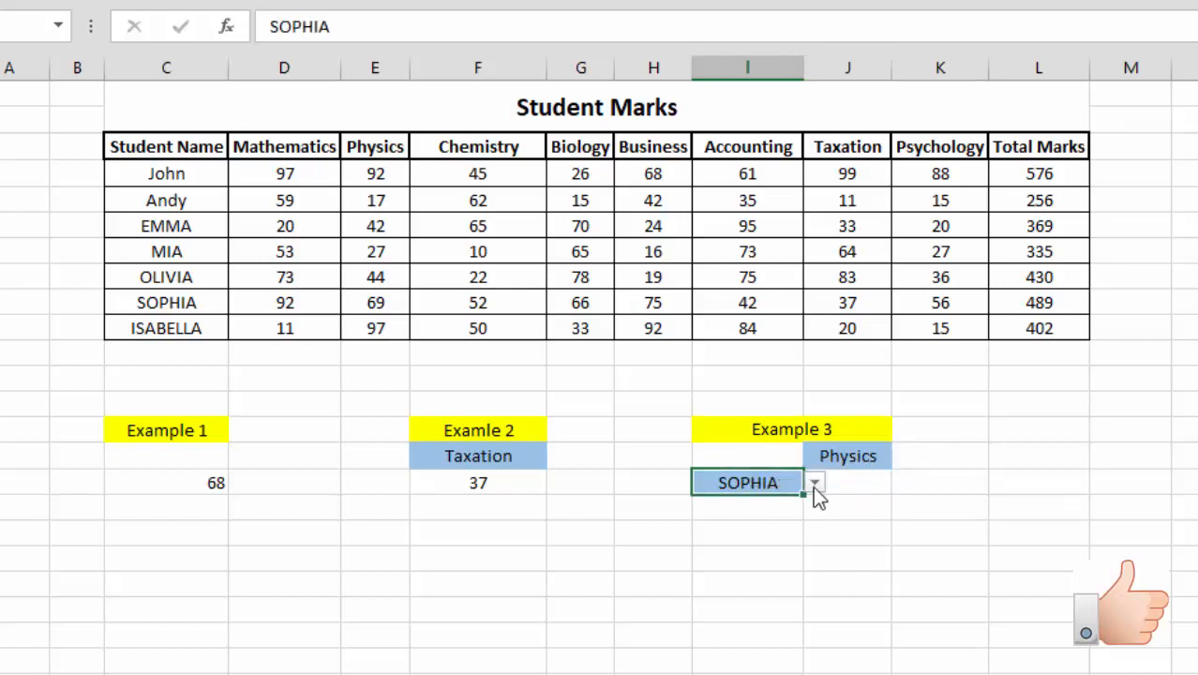
click(814, 482)
key(Escape)
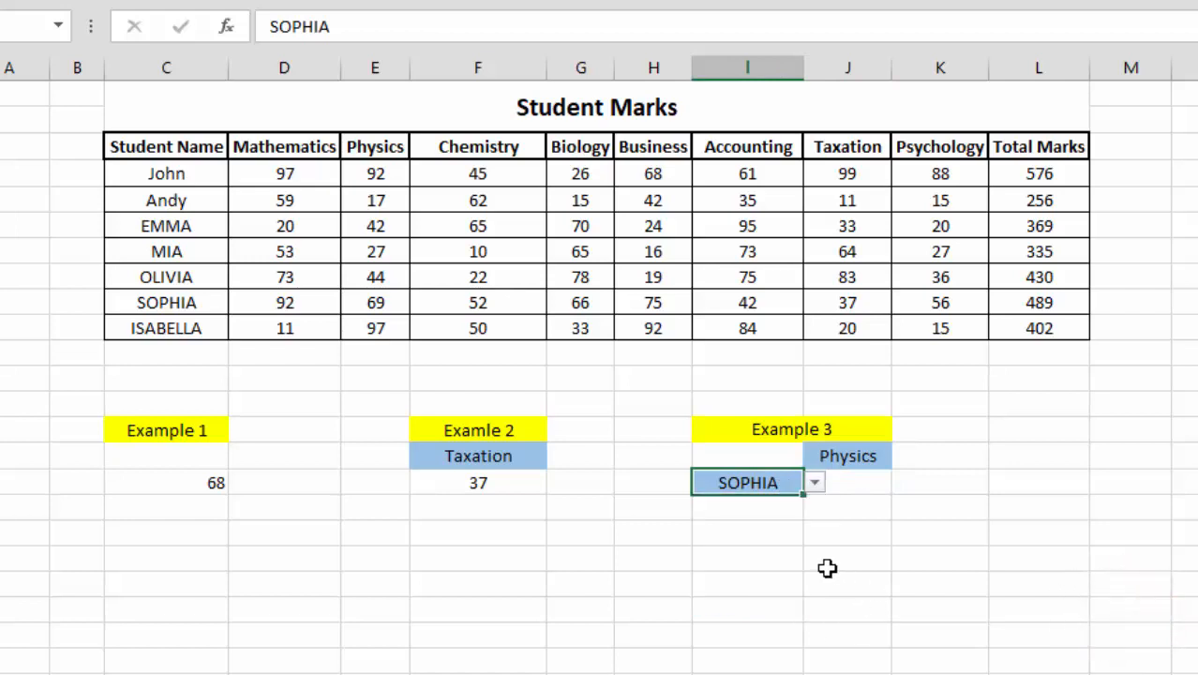
click(482, 483)
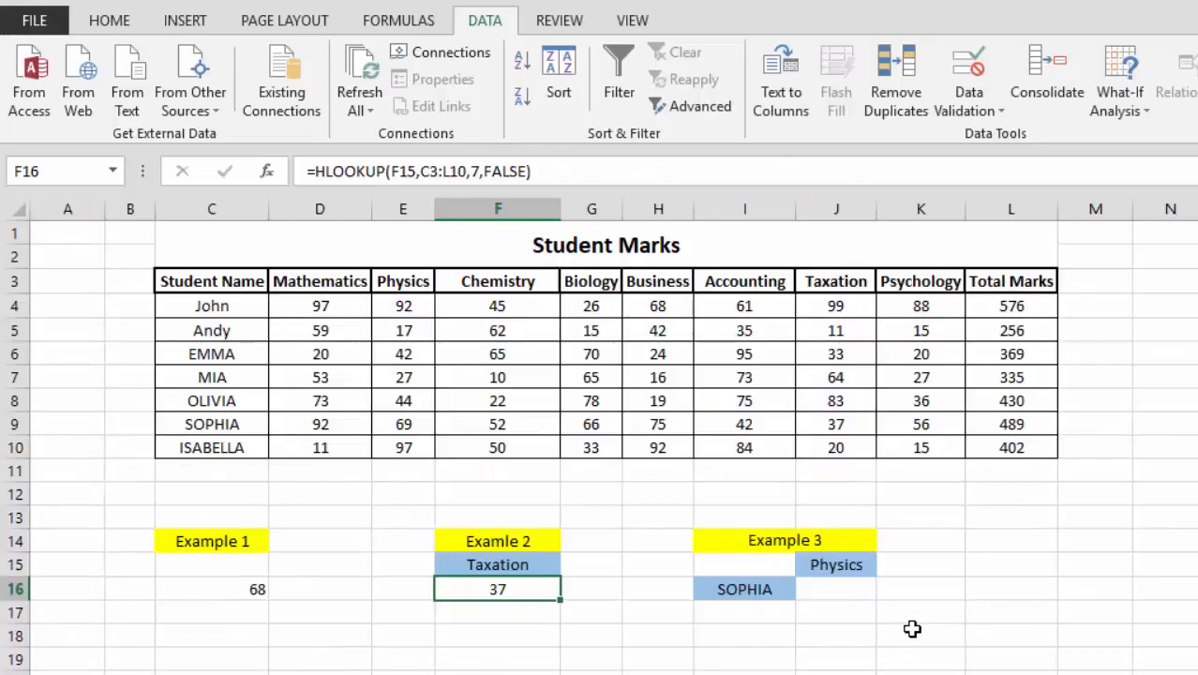
Fill cell K18 with a light green colour
click(912, 629)
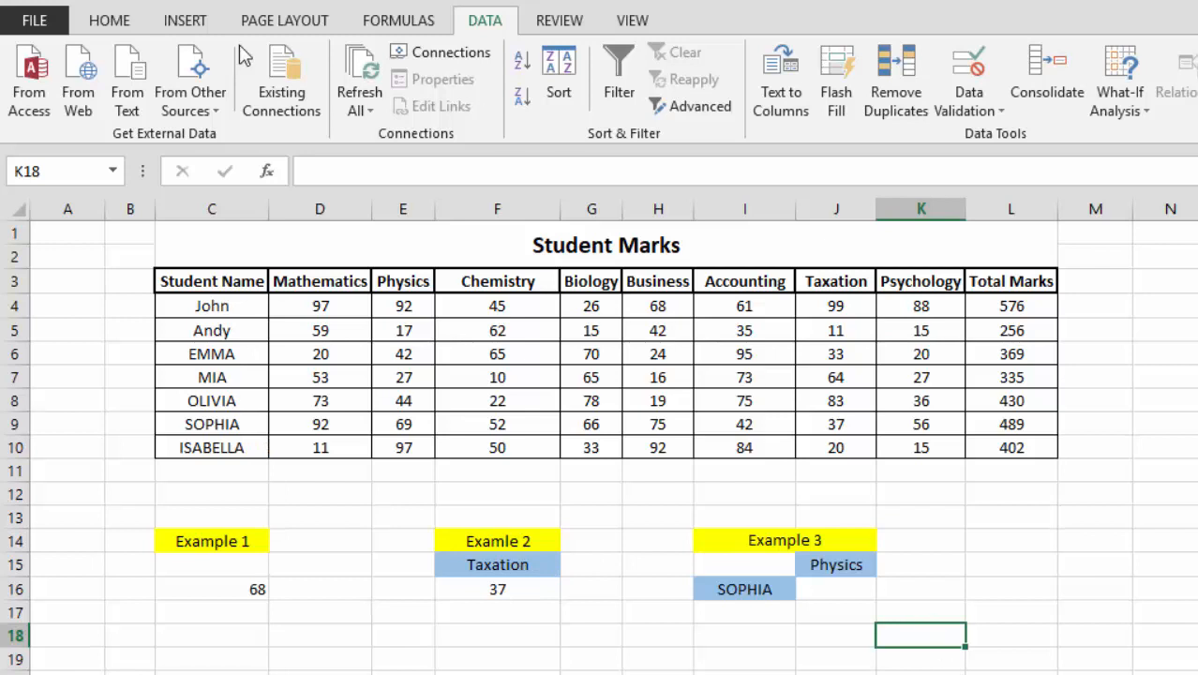
click(111, 25)
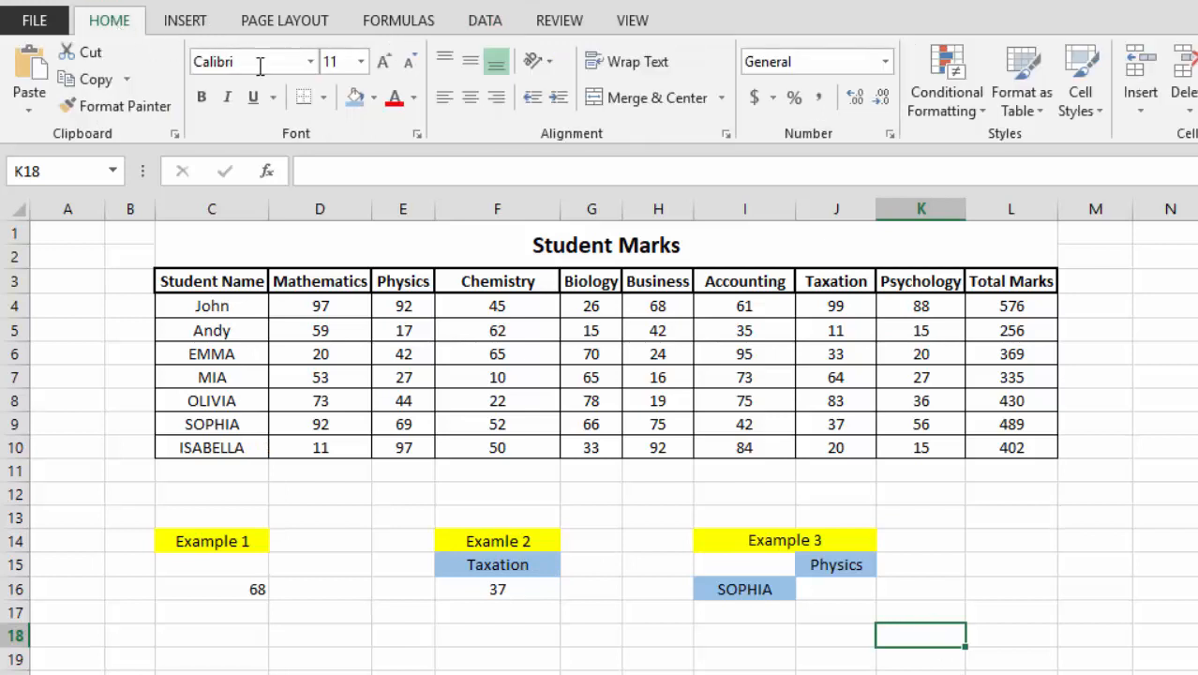
click(373, 97)
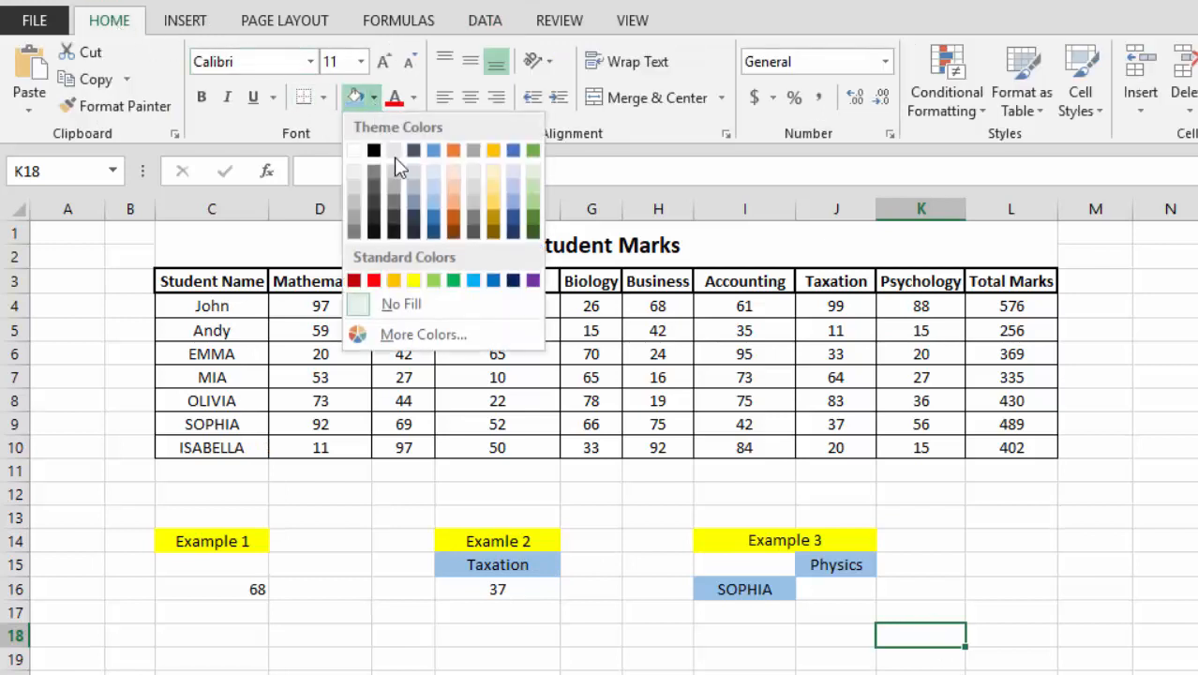
click(531, 207)
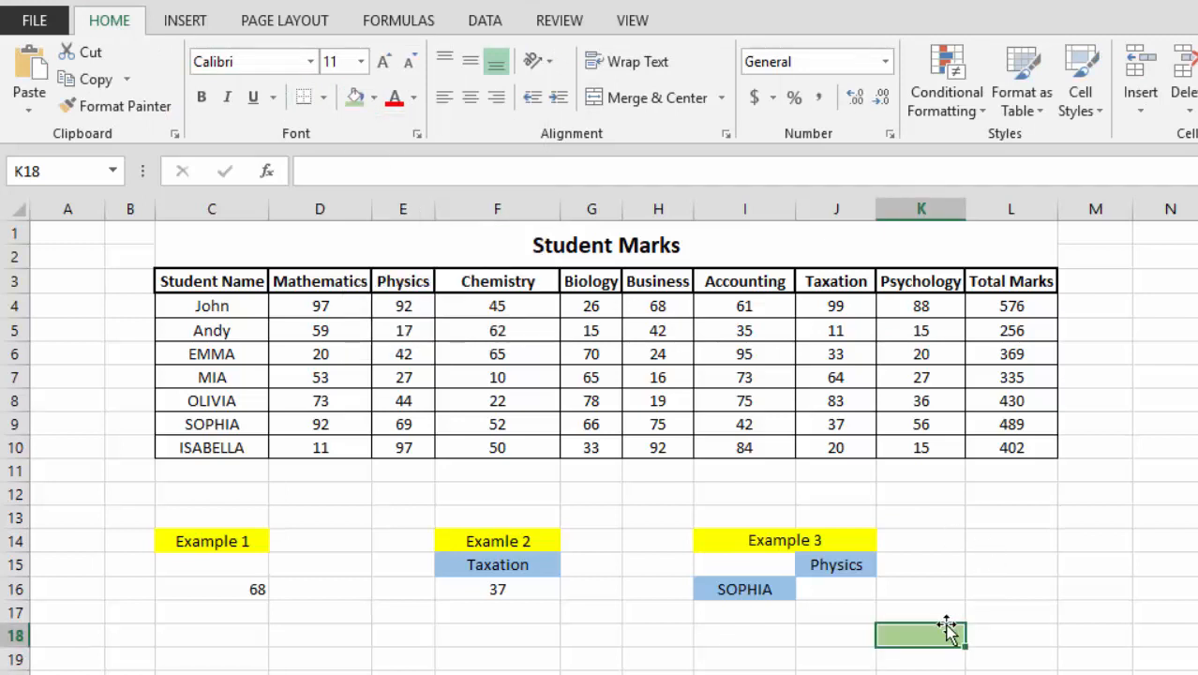
Enter =MATCH(I16,C3:C10,0) in K18 to find the selected student's row position with an exact match
drag(934, 645, 933, 634)
text(=match)
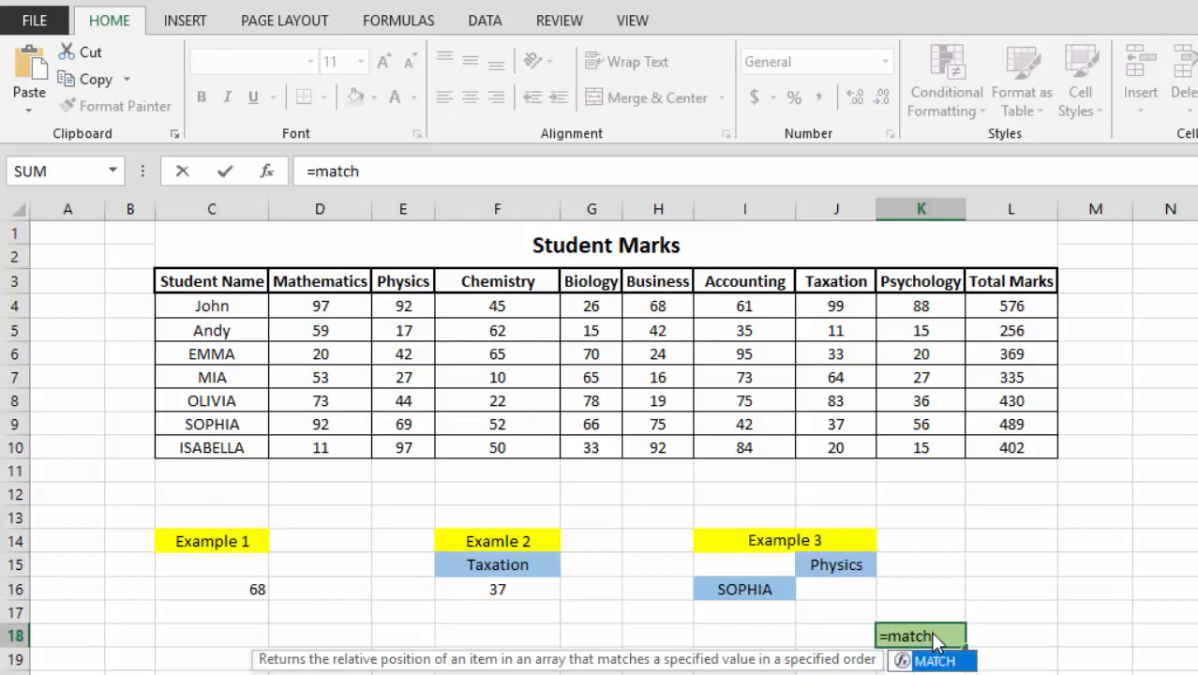
key(Tab)
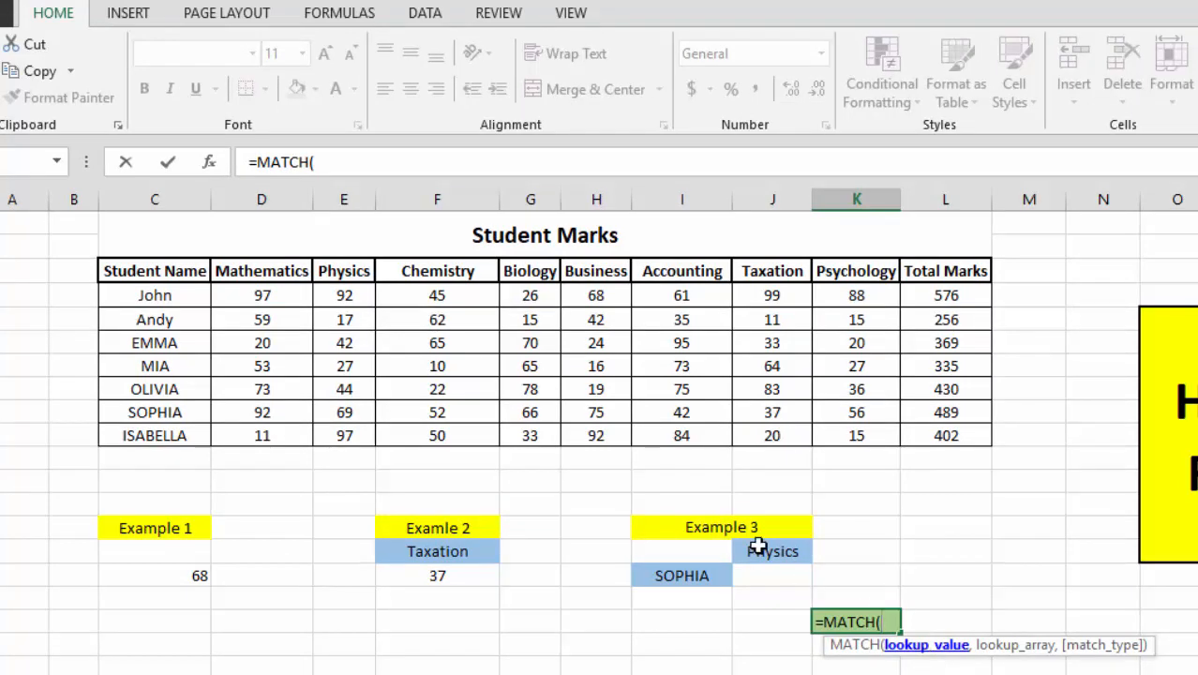
click(704, 578)
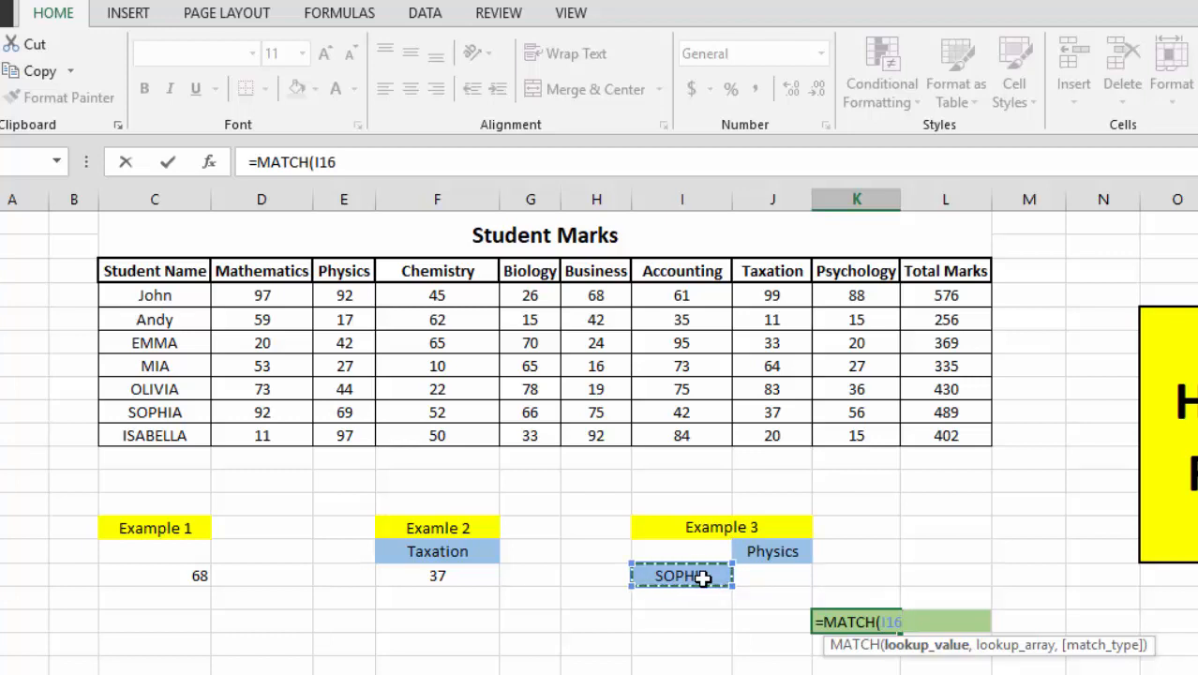
text(,)
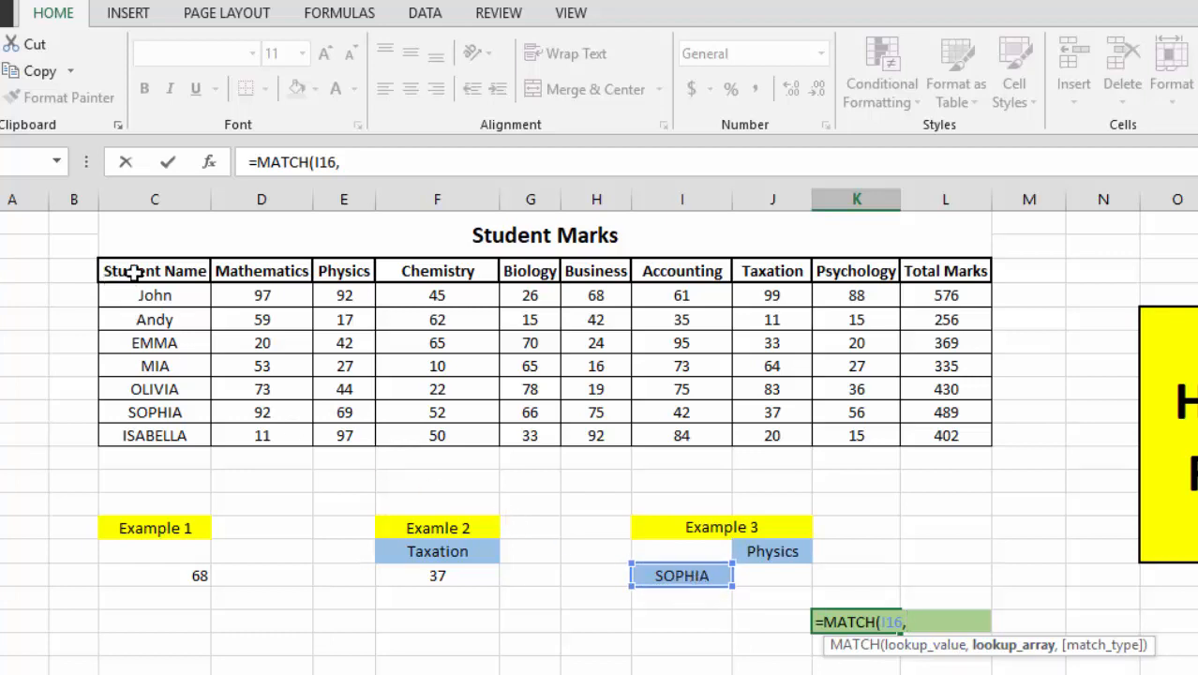
drag(134, 271, 141, 437)
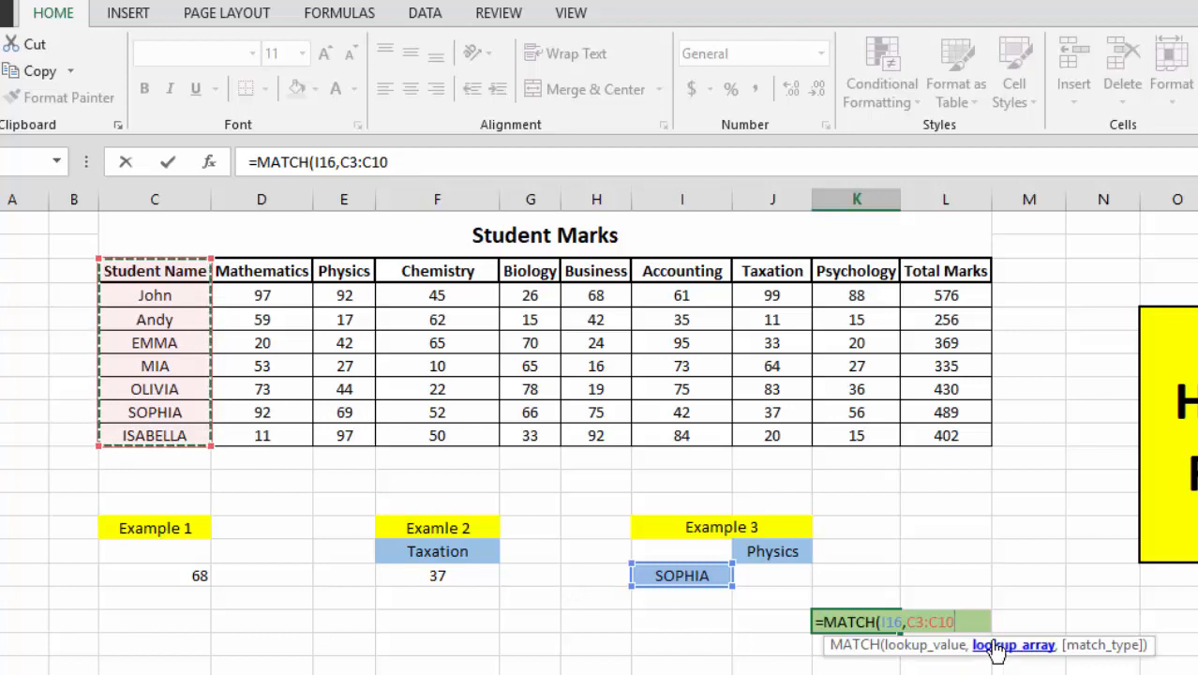
text(,)
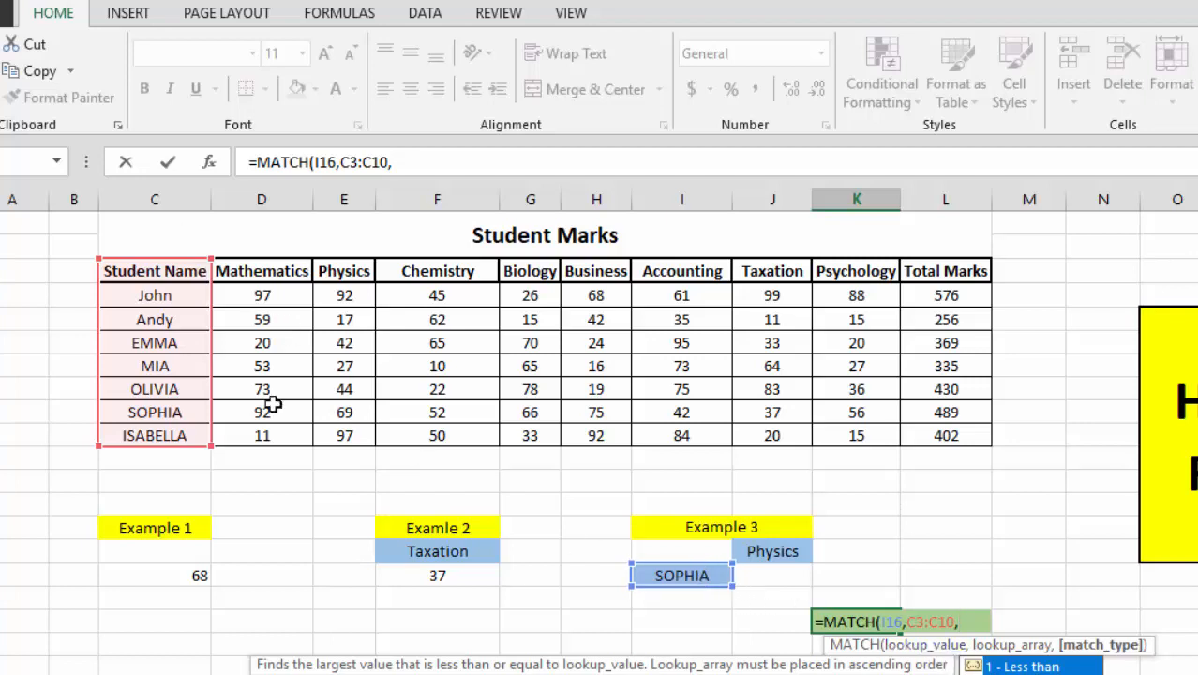
text(0)
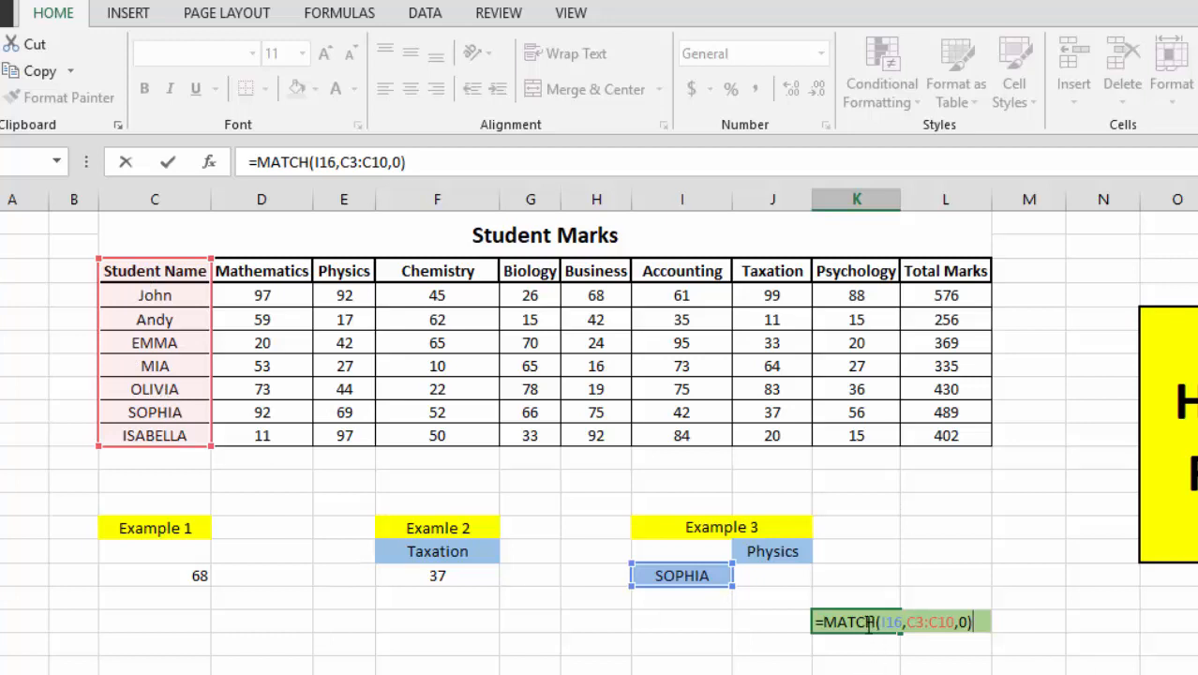
key(Return)
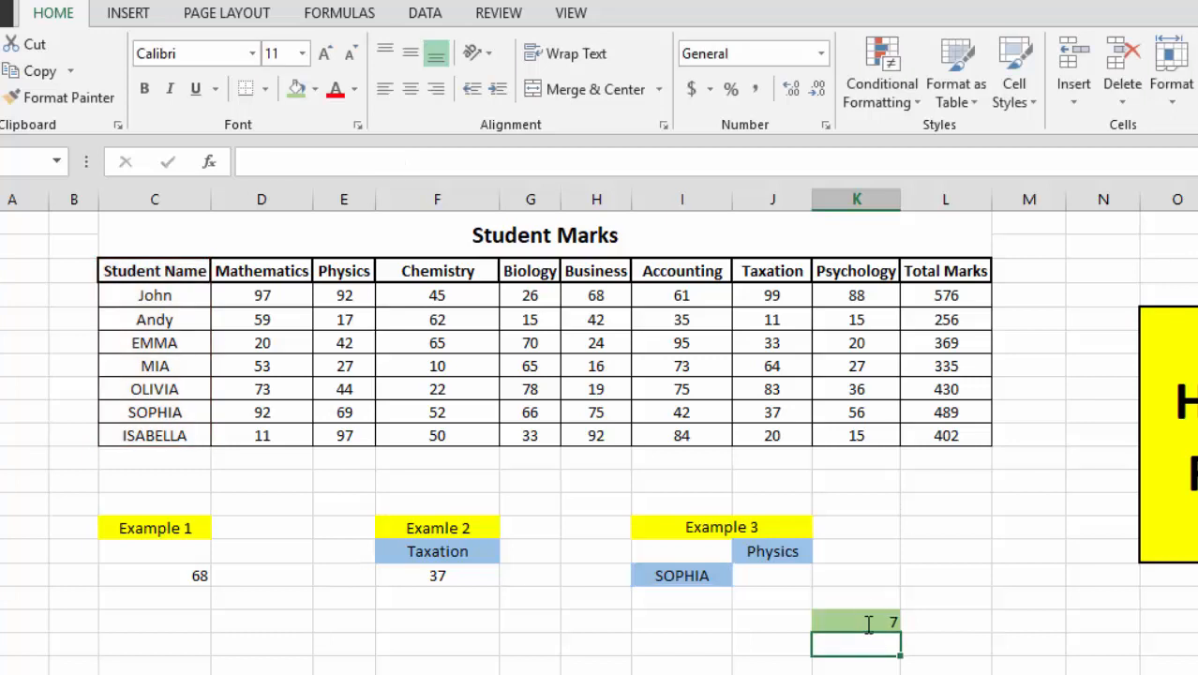
click(885, 618)
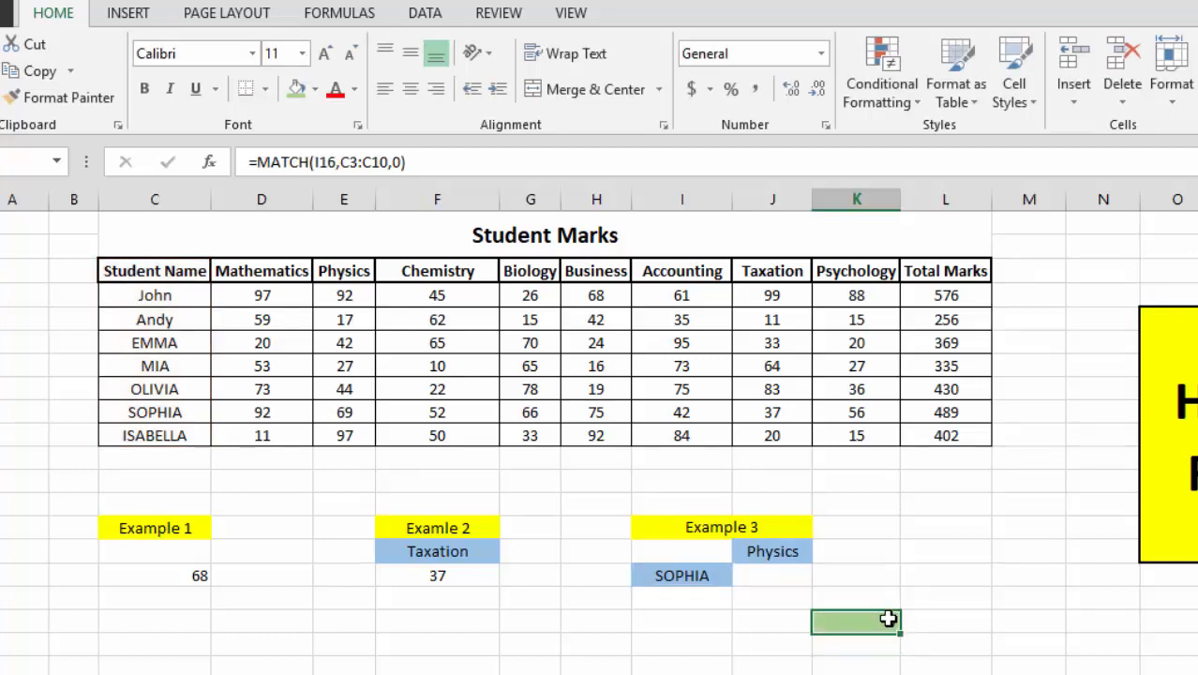
Choose the first student of the list in Example 3's cell I16 and check the MATCH result in K18
click(693, 576)
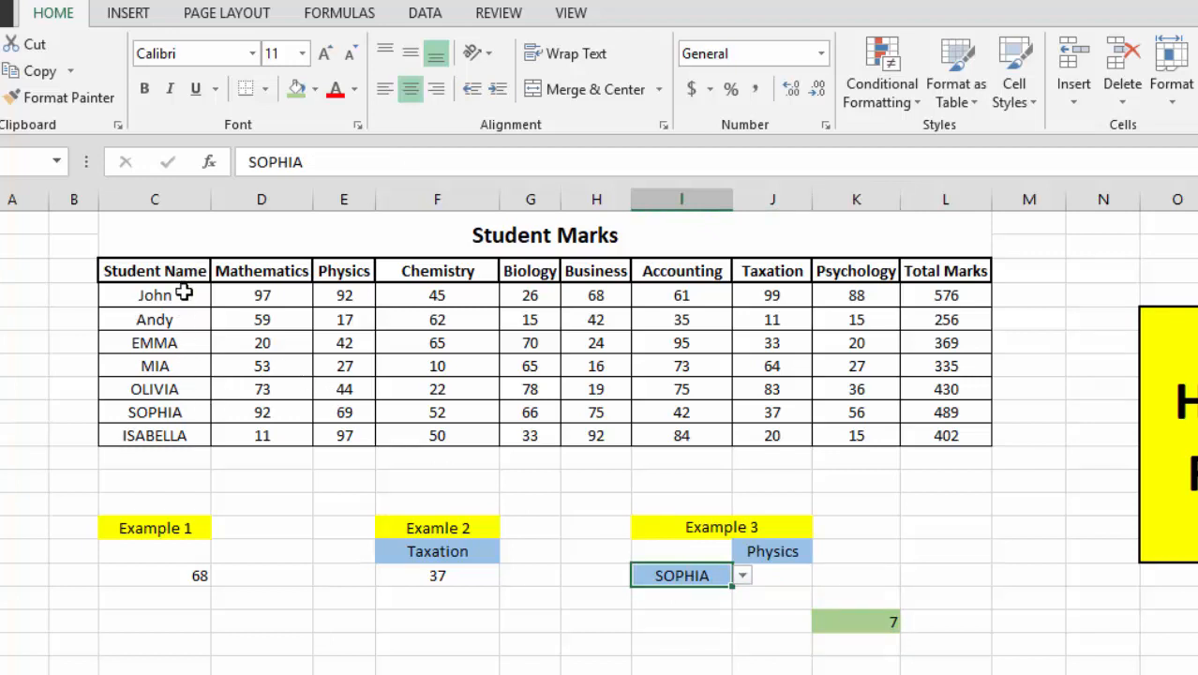
click(742, 576)
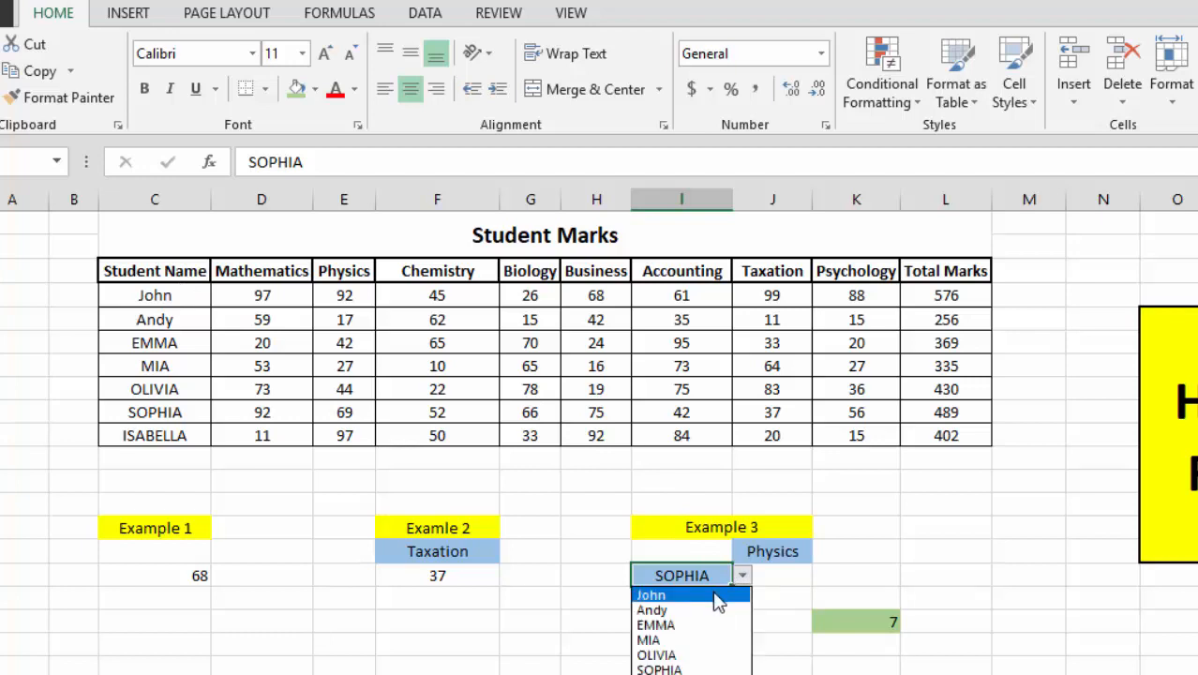
click(717, 594)
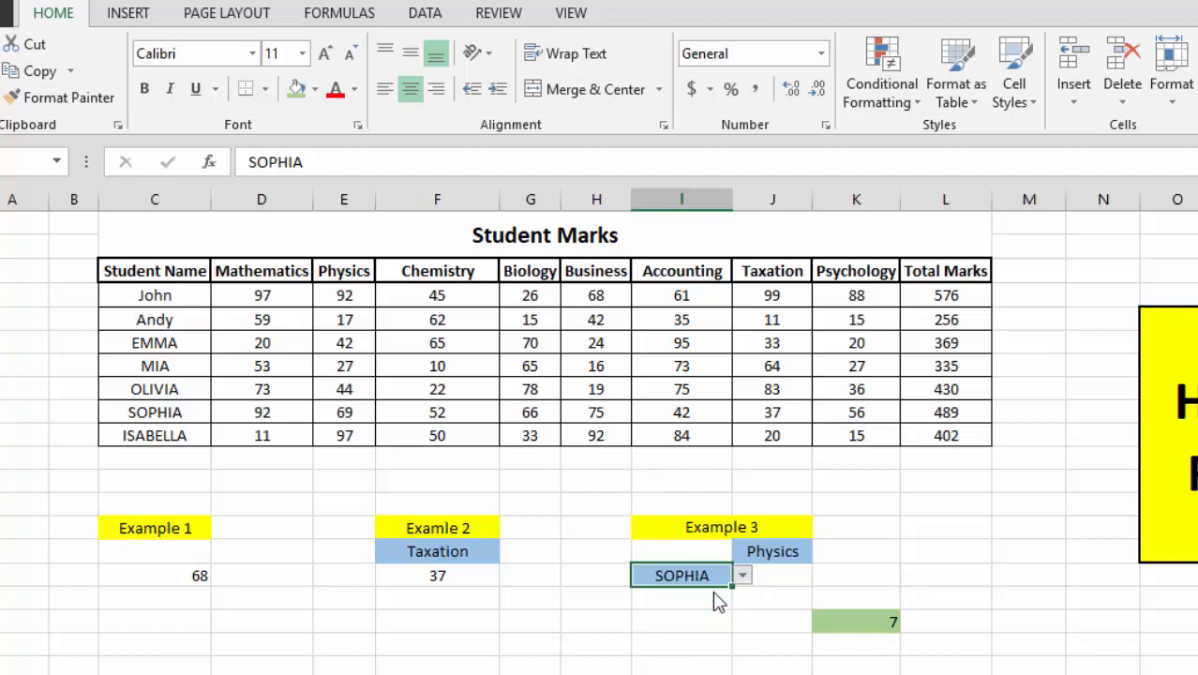
click(883, 629)
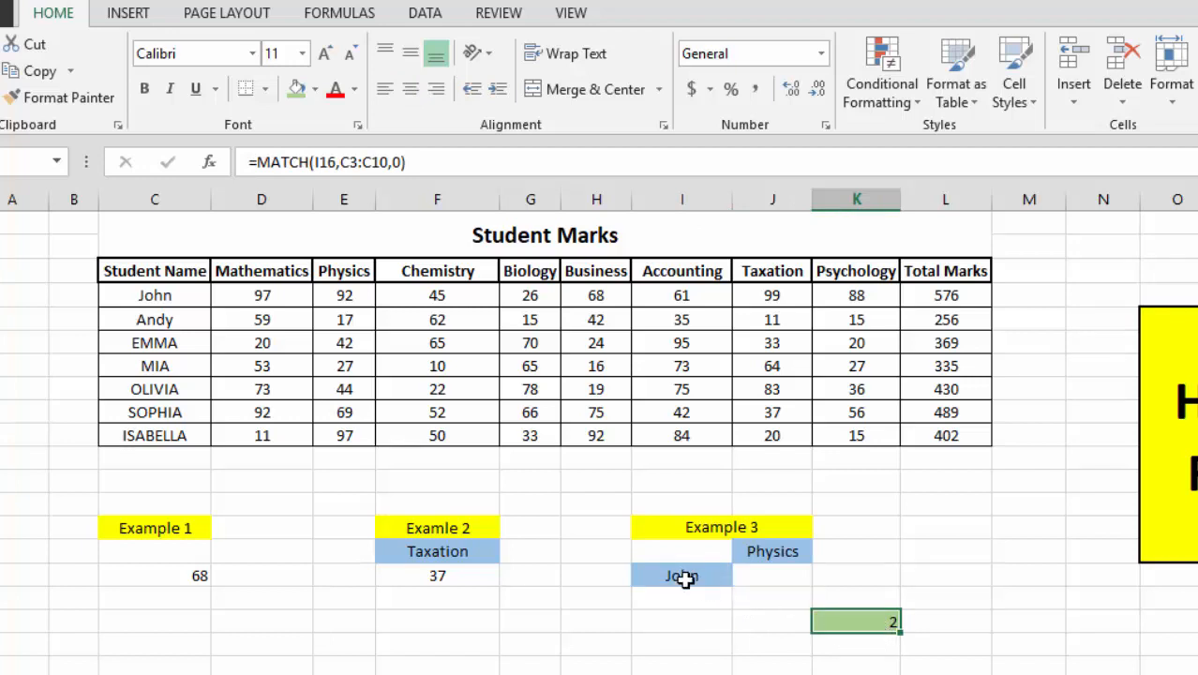
Start an HLOOKUP formula in J16 with J15 as the lookup value and C3:L10 as the table array
click(772, 577)
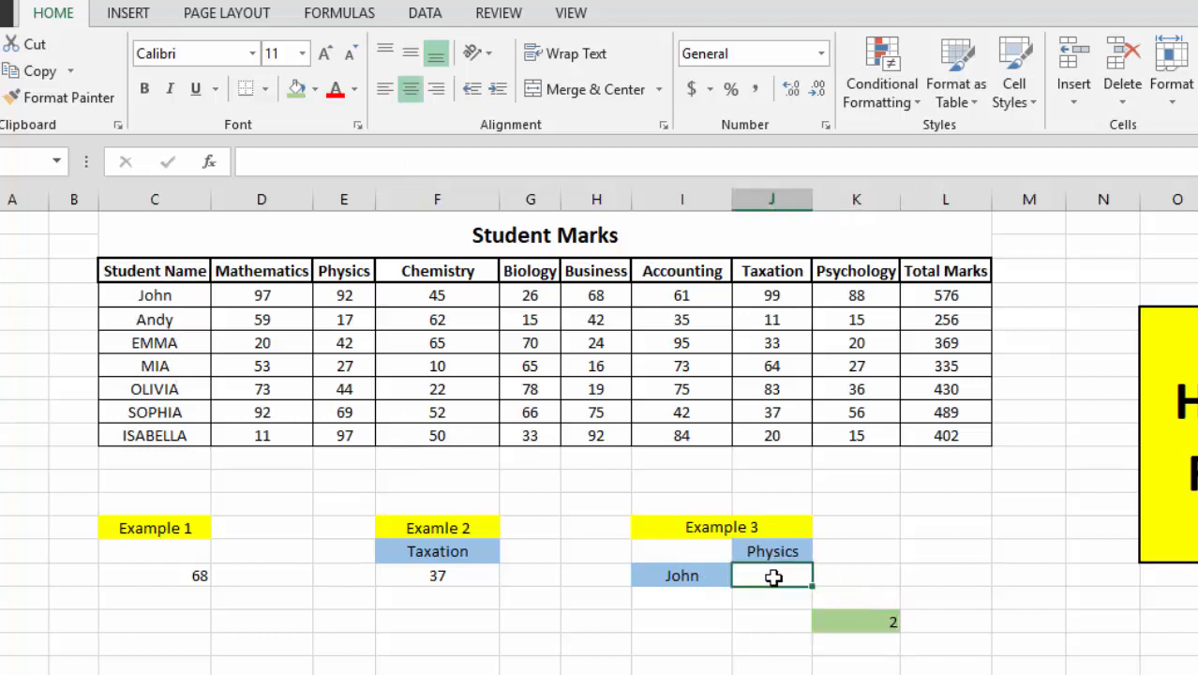
text(=hlo)
key(Tab)
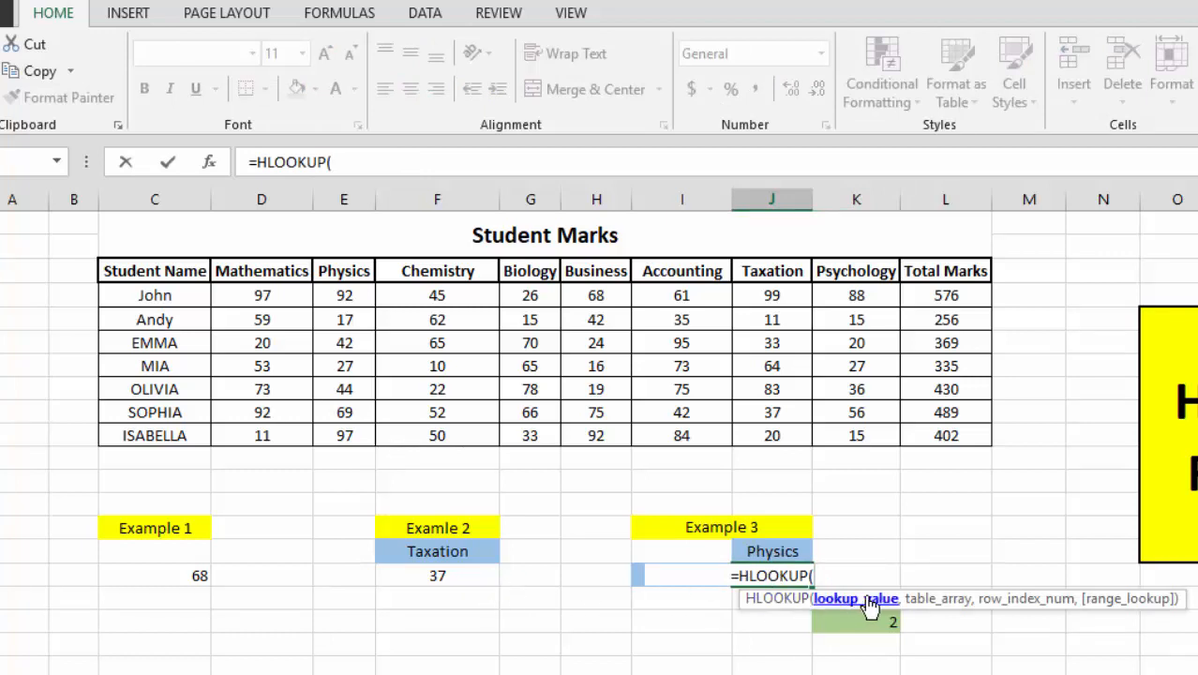
click(785, 553)
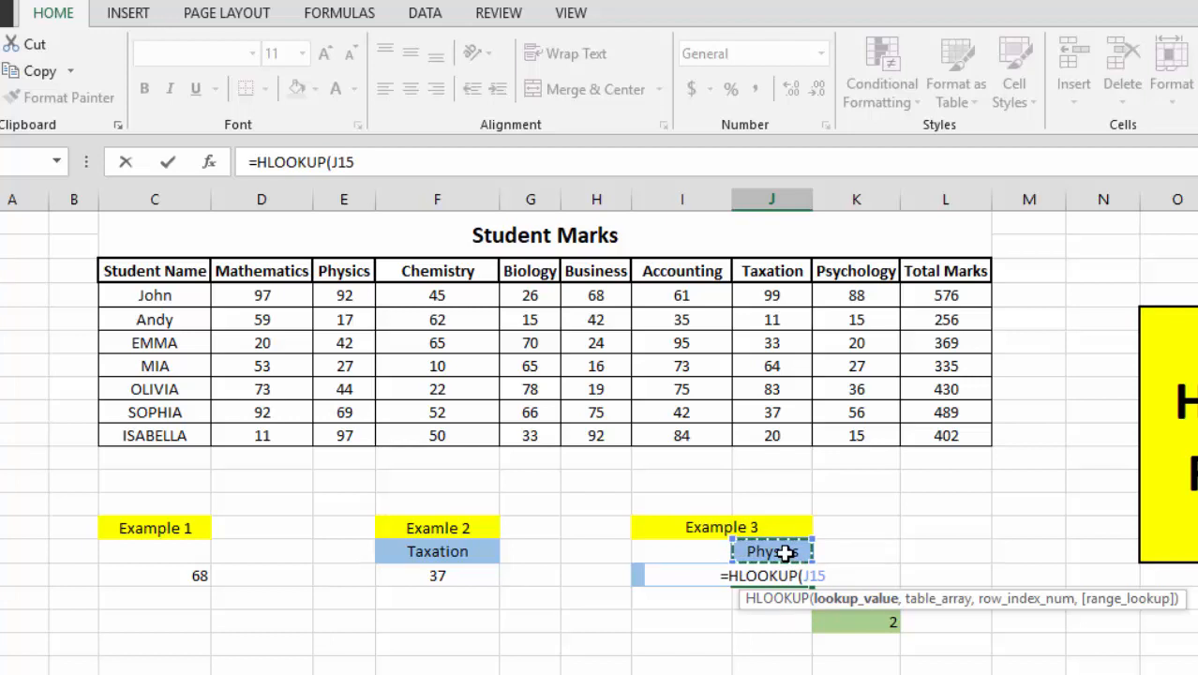
text(,)
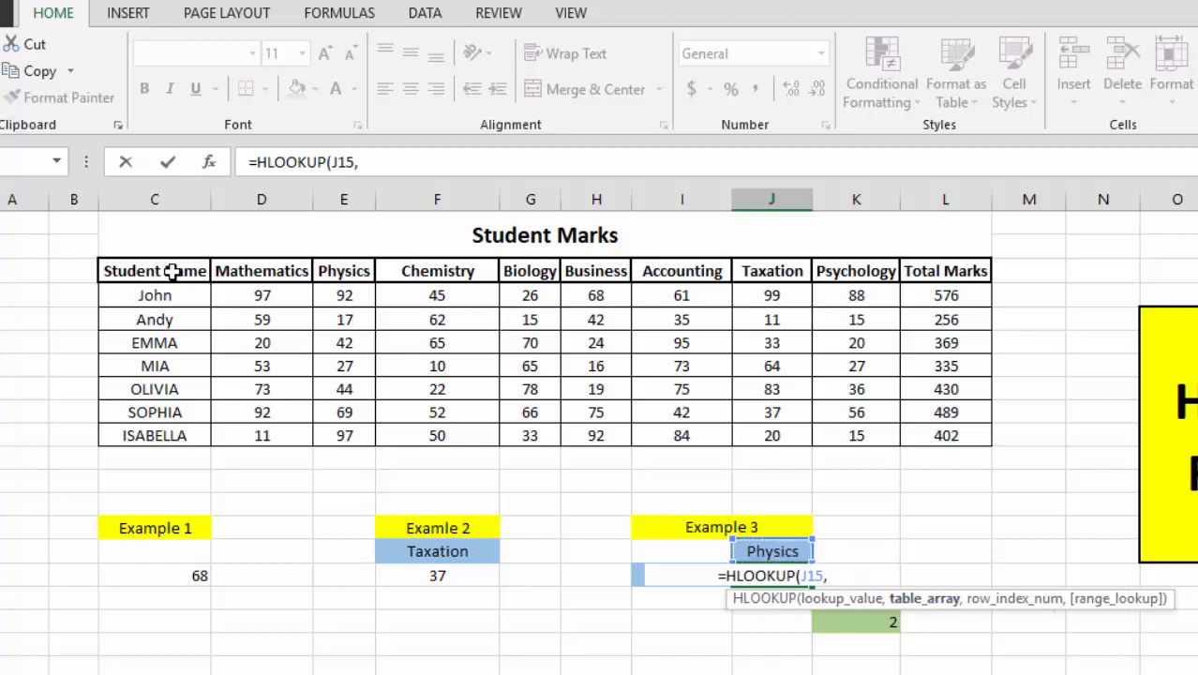
drag(172, 270, 912, 434)
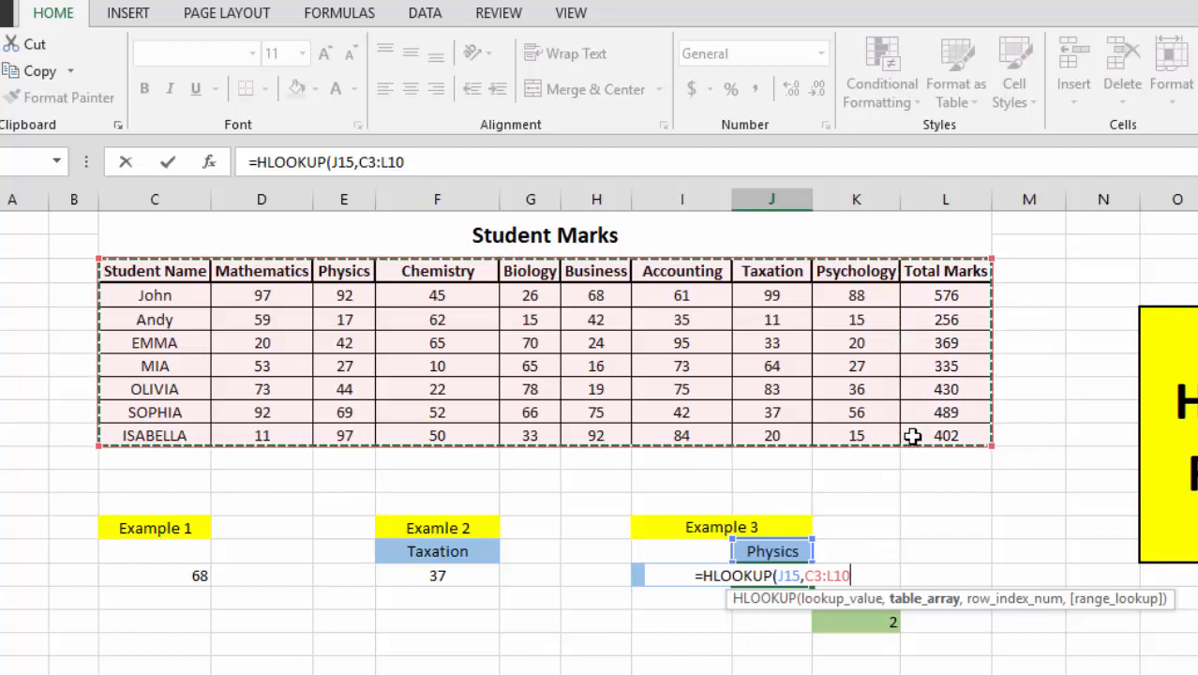
text(,)
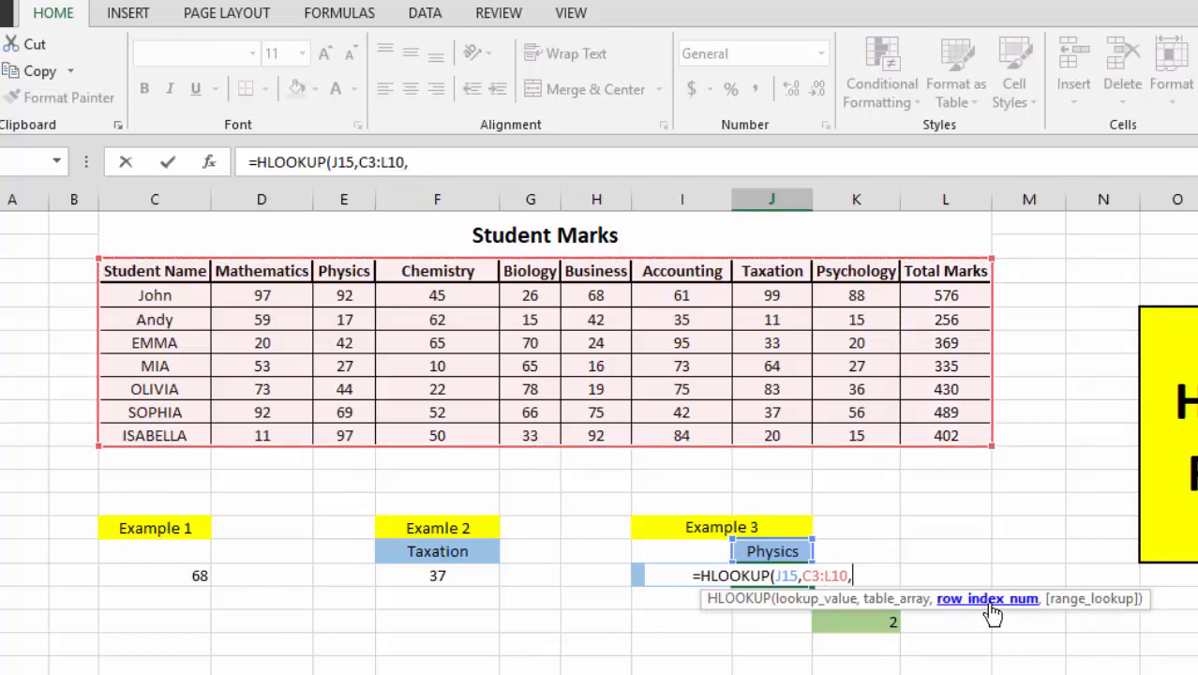
Nest MATCH(I16,C3:C10,0) as the row index number of the HLOOKUP formula in J16
text(mat)
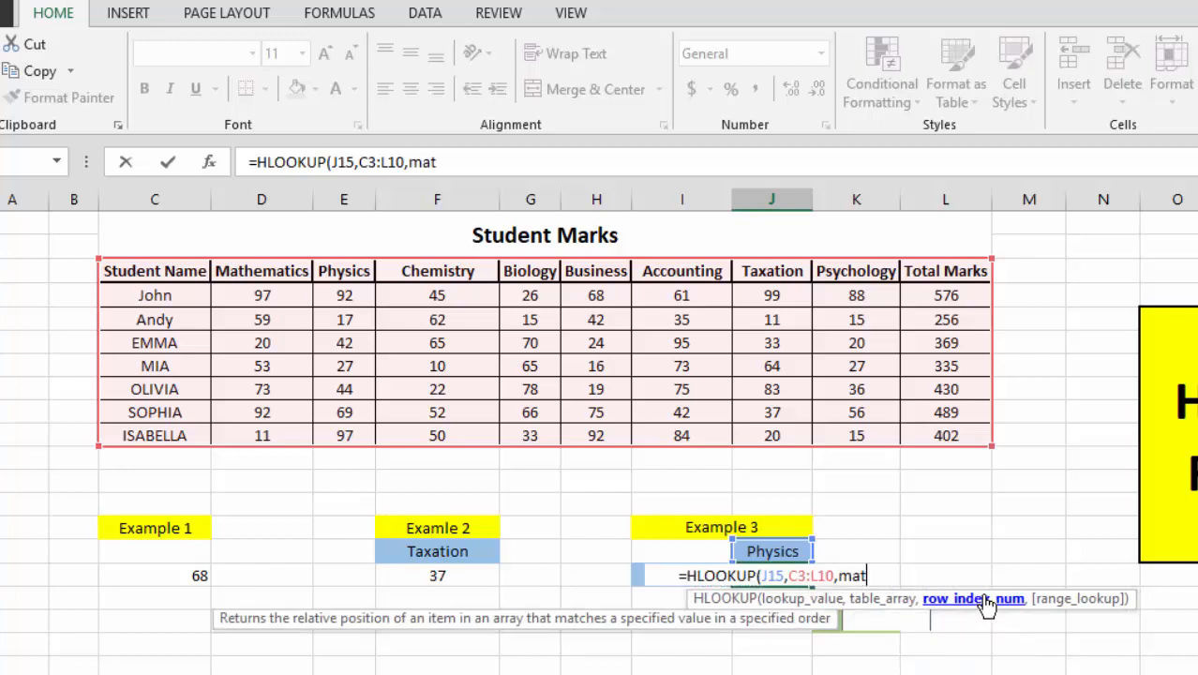
key(Tab)
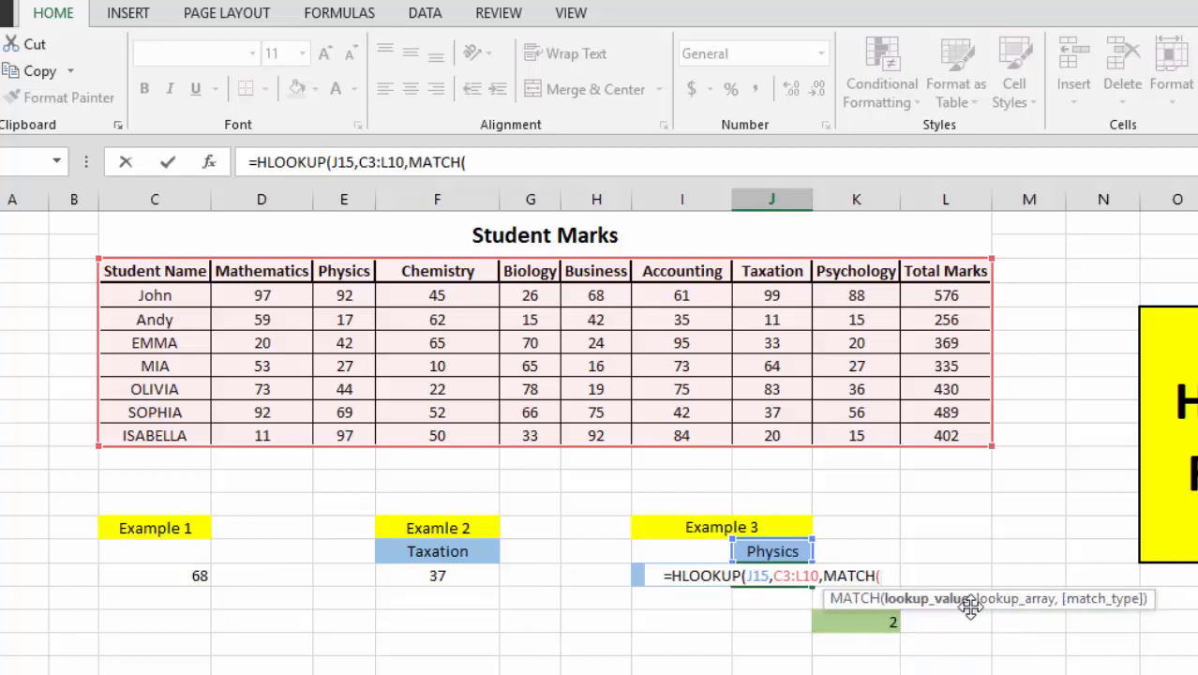
click(636, 570)
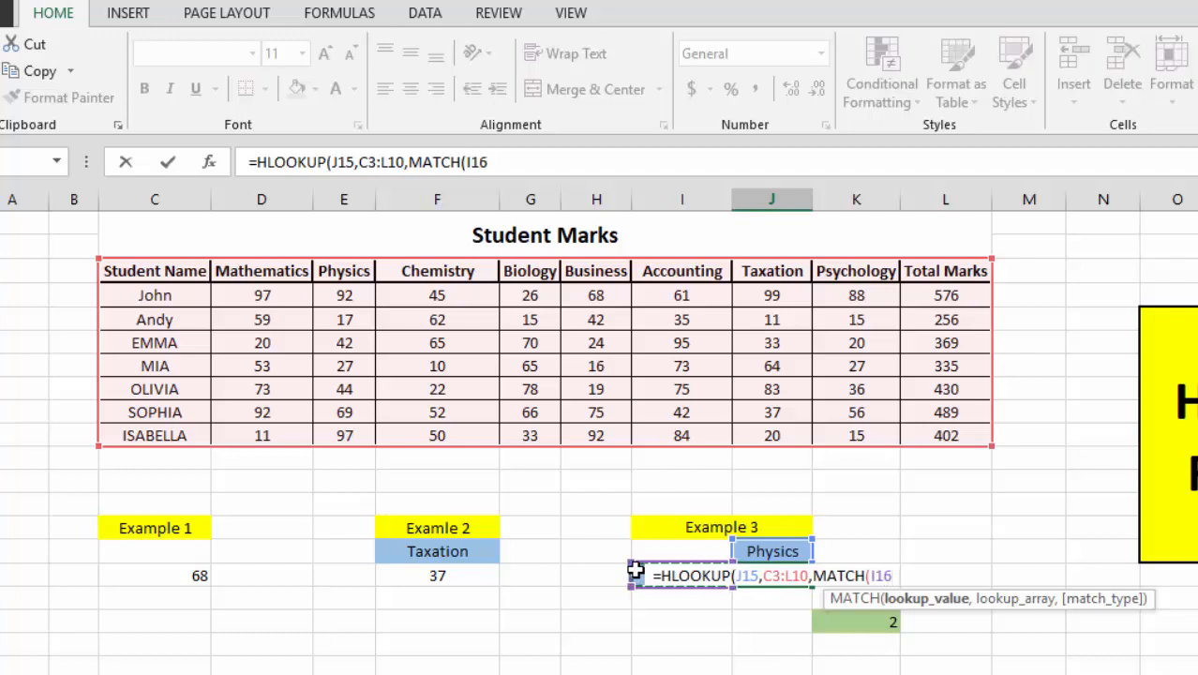
text(,)
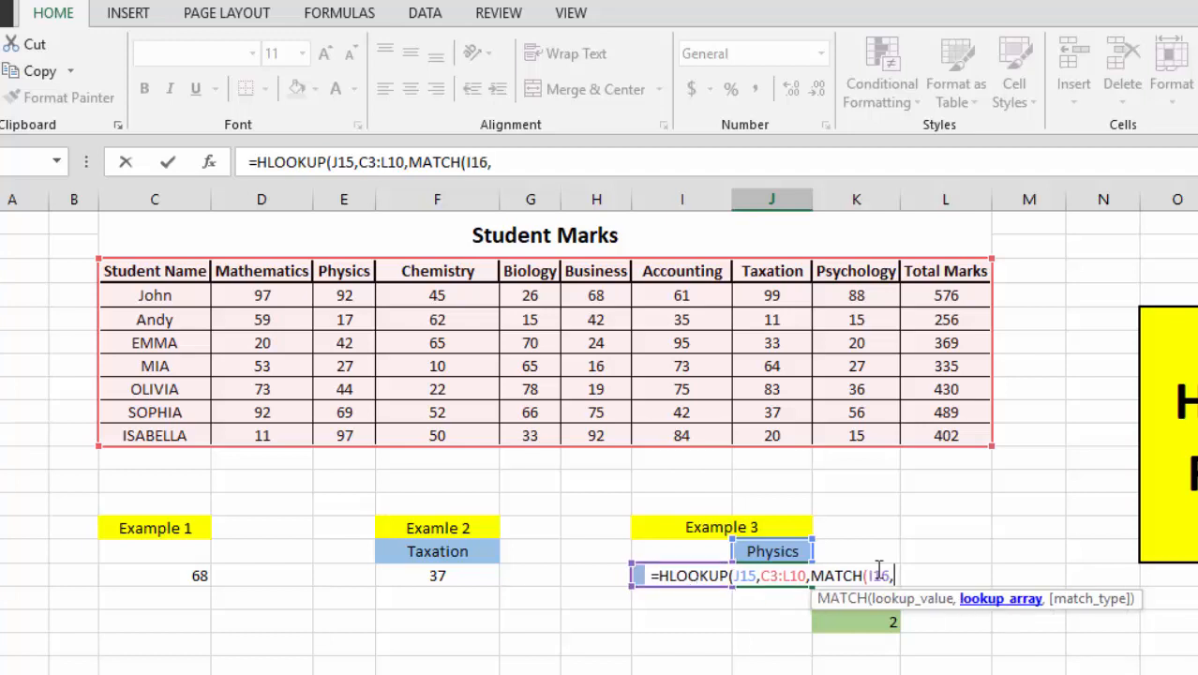
drag(160, 270, 164, 428)
text(,)
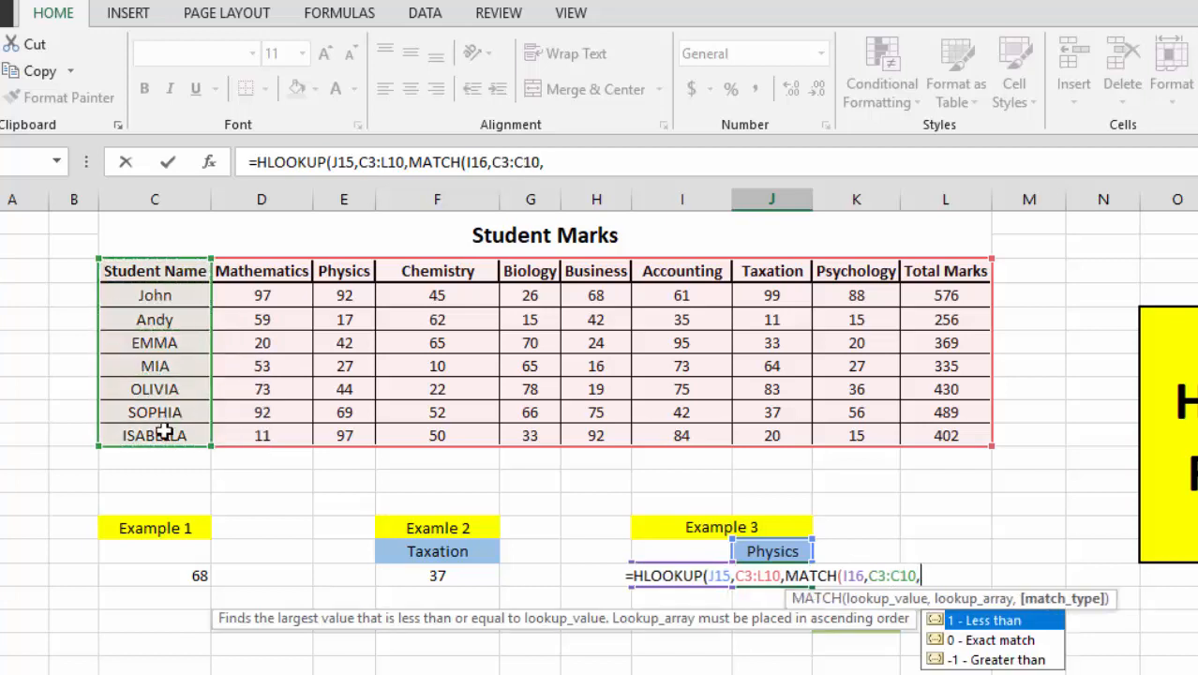
double_click(994, 642)
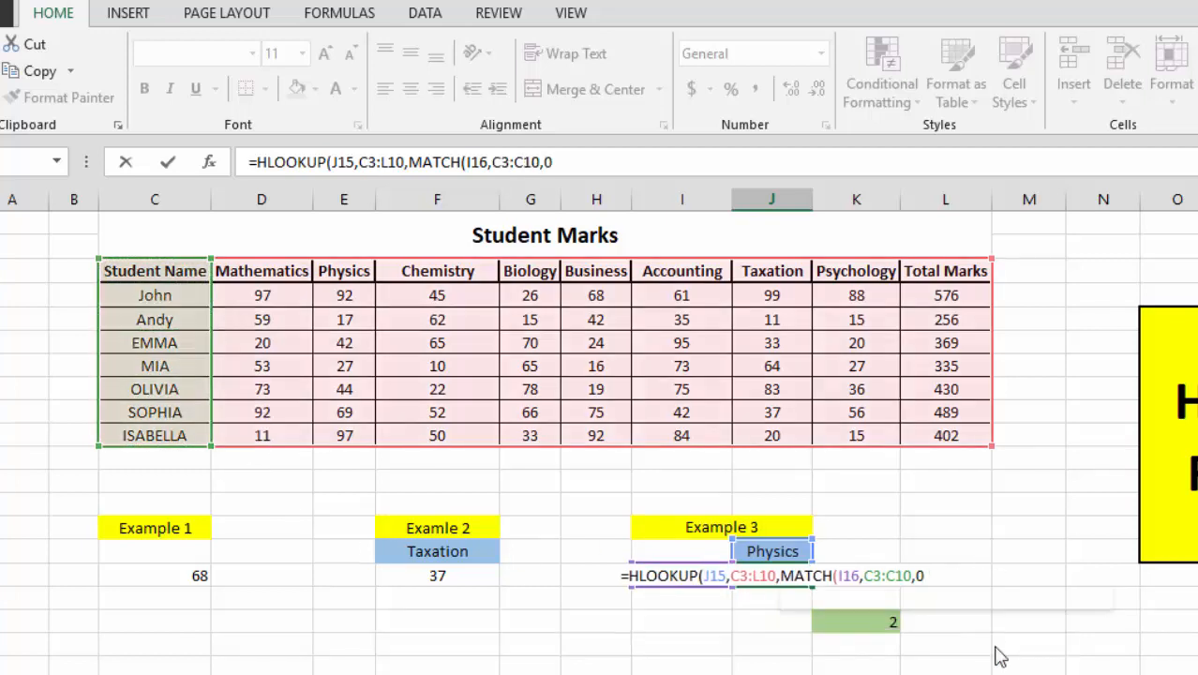
text())
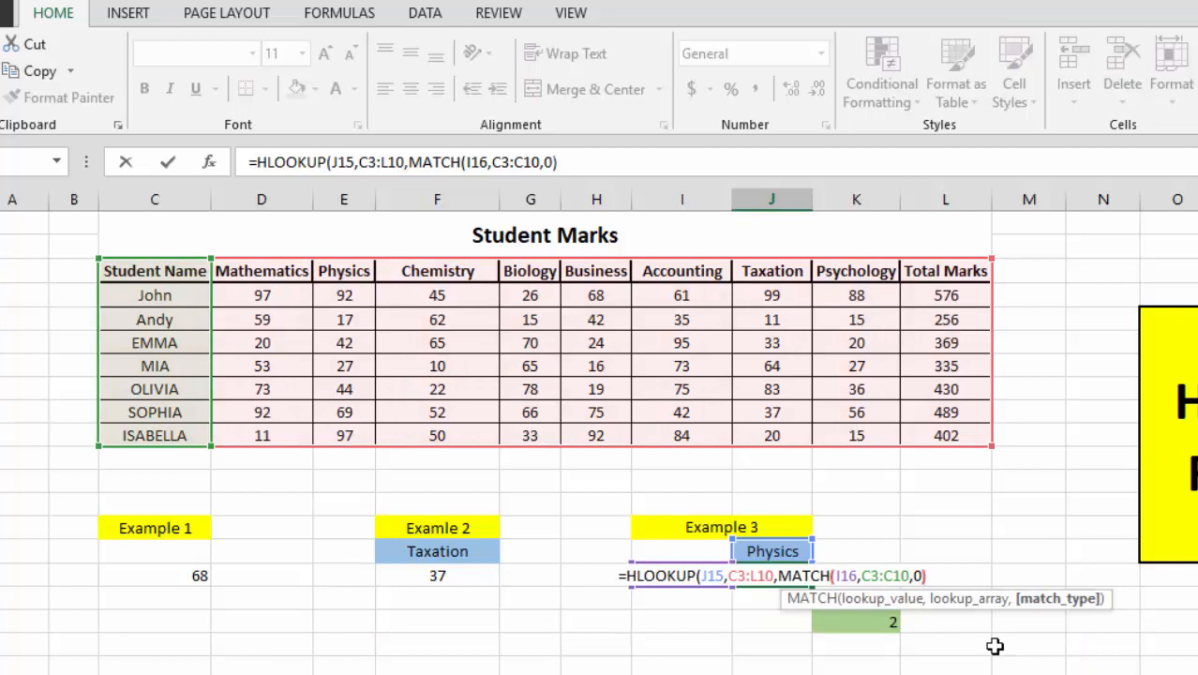
Finish the HLOOKUP formula in J16 with FALSE as the range lookup for an exact match
text(,)
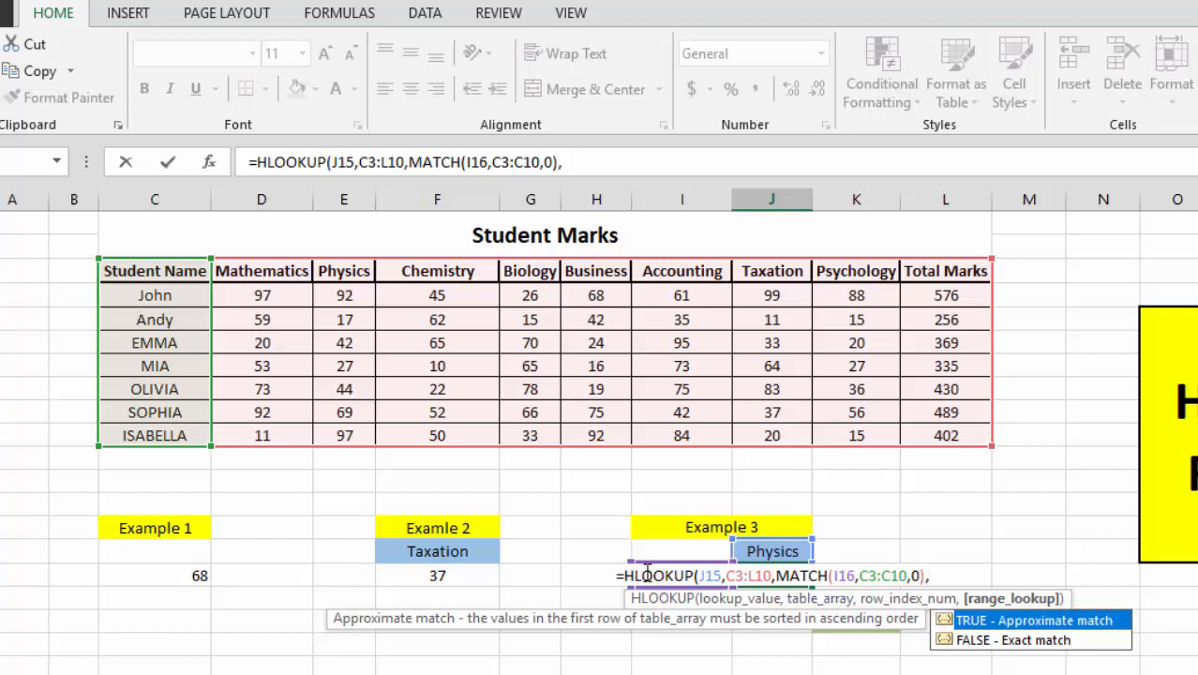
double_click(988, 641)
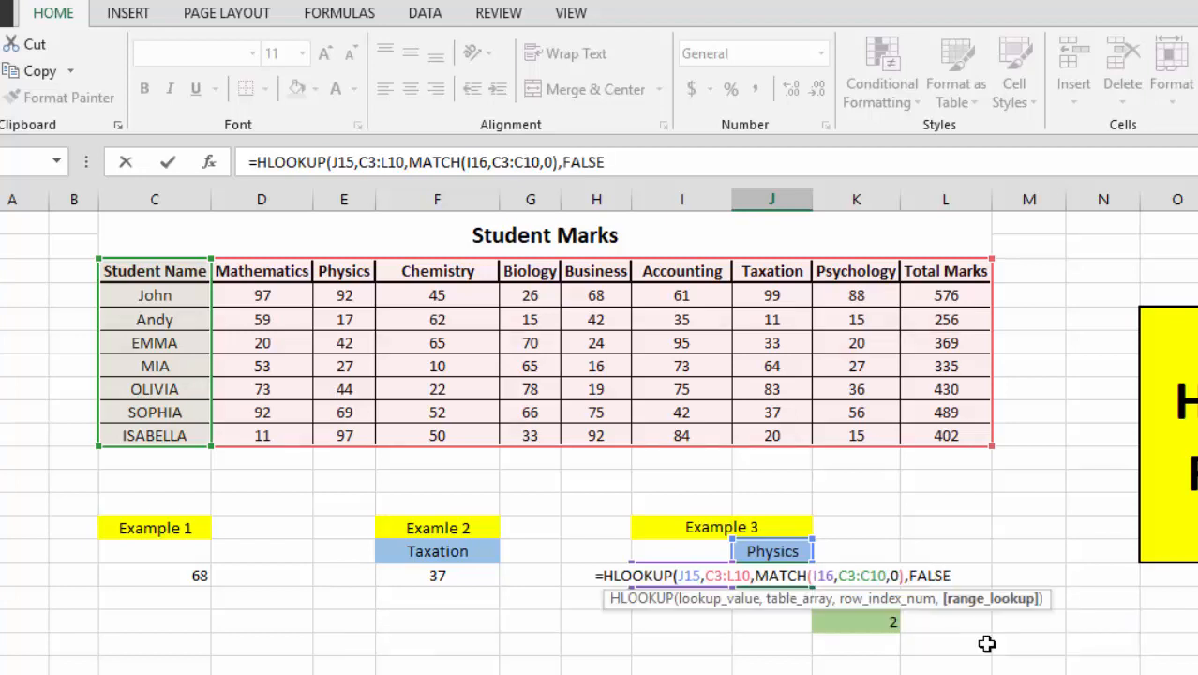
text())
key(Return)
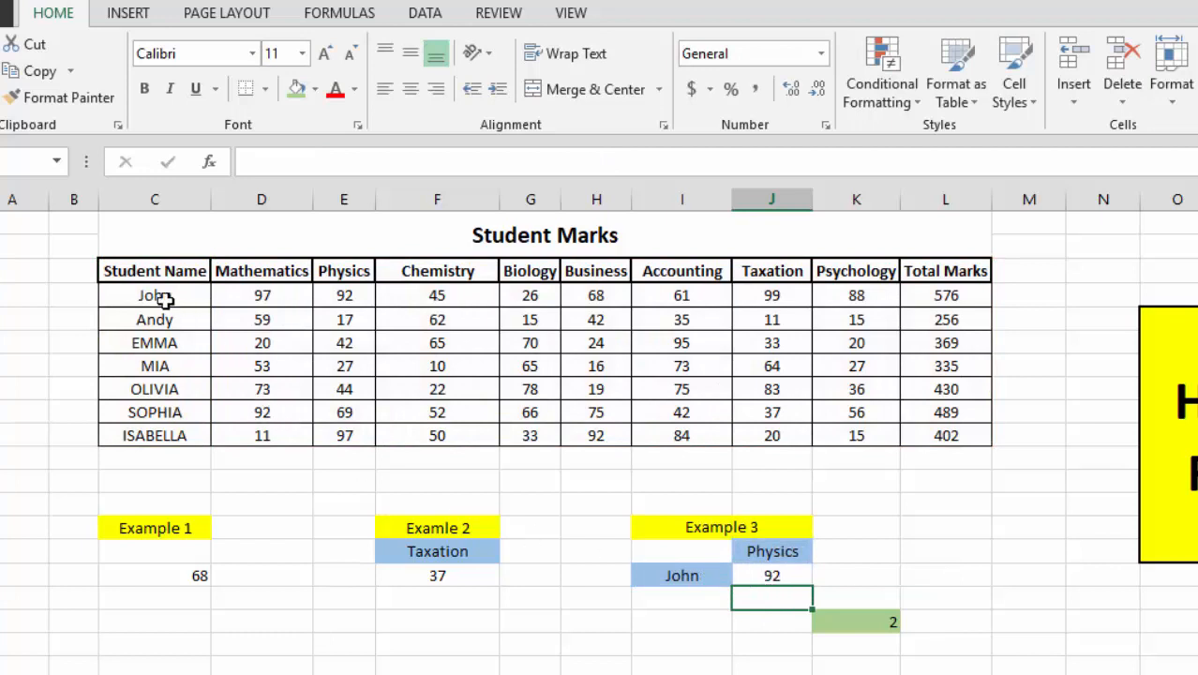
Check J16's result against the first student's Physics mark in the table and review the nested formula
drag(161, 298, 352, 283)
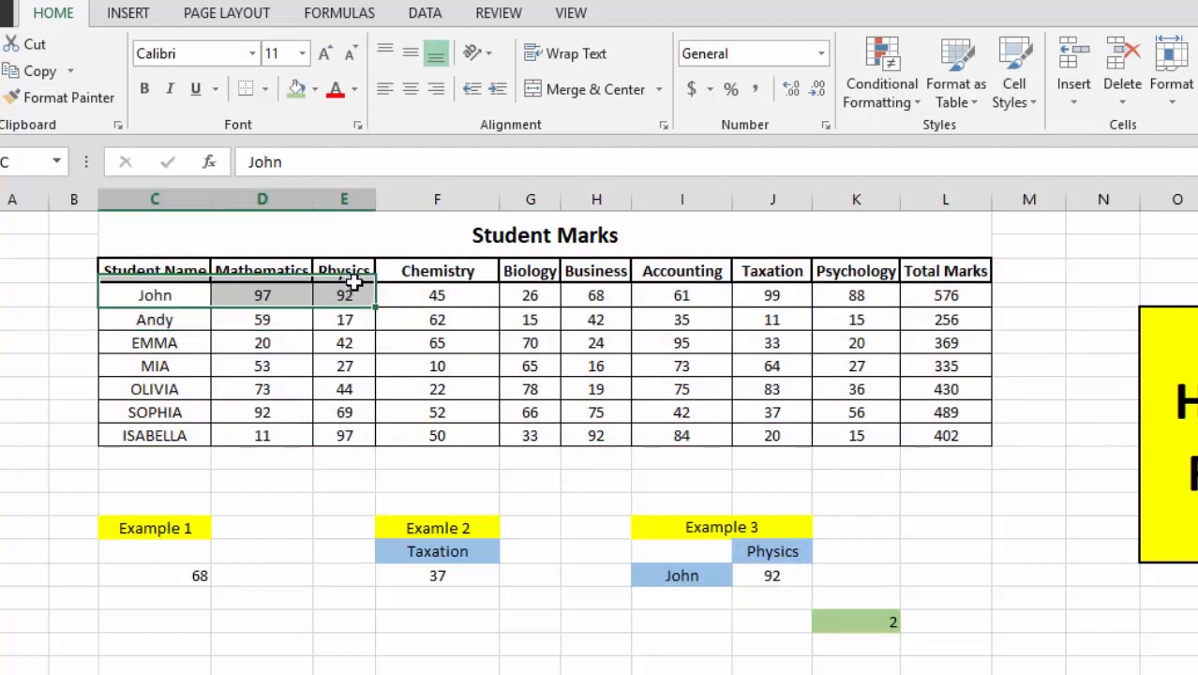
click(372, 365)
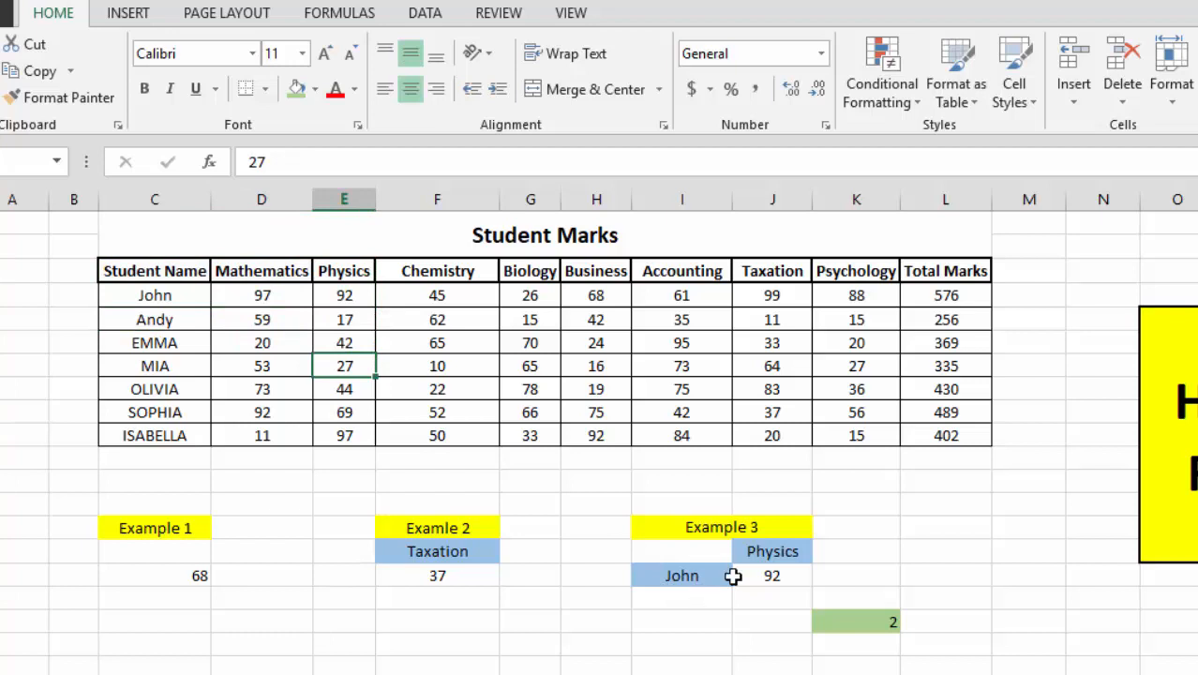
double_click(771, 575)
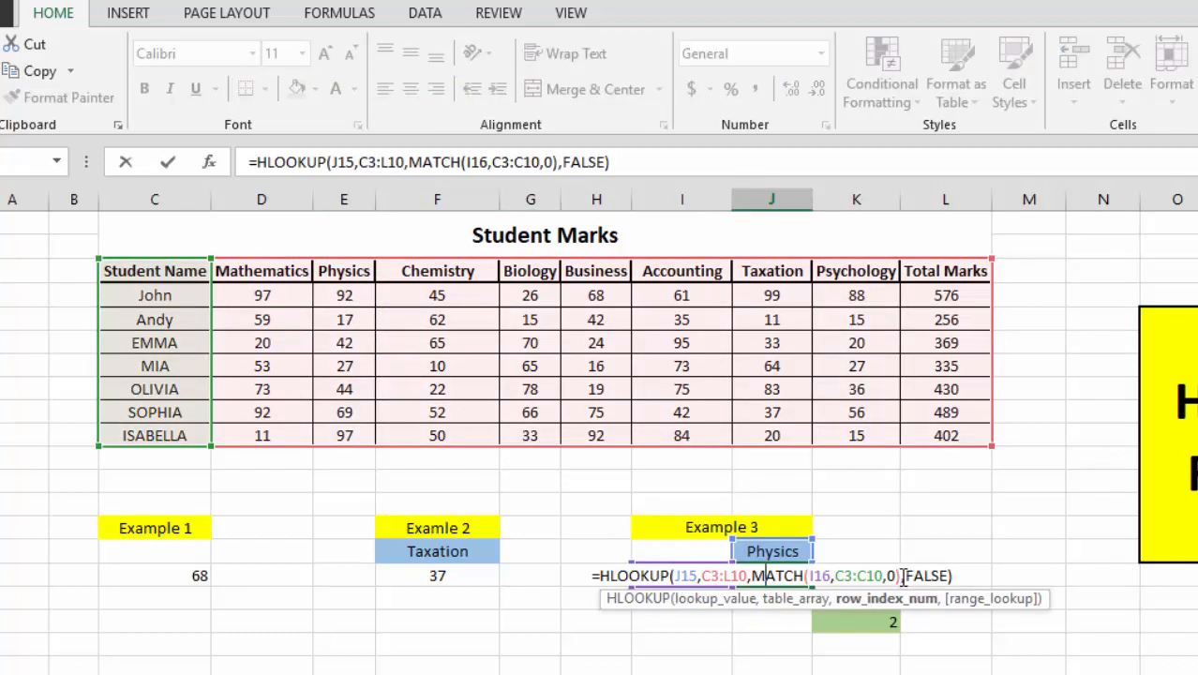
key(Escape)
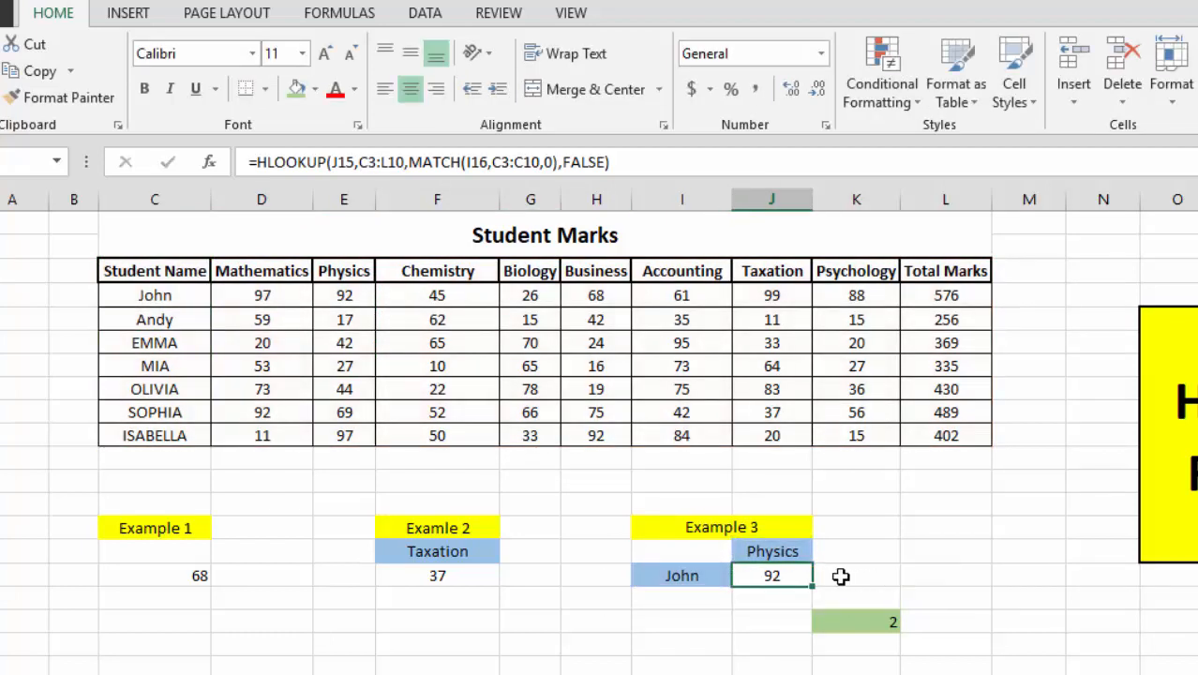
Choose the second student of the list in I16 and compare J16's result with that student's Physics mark
click(701, 575)
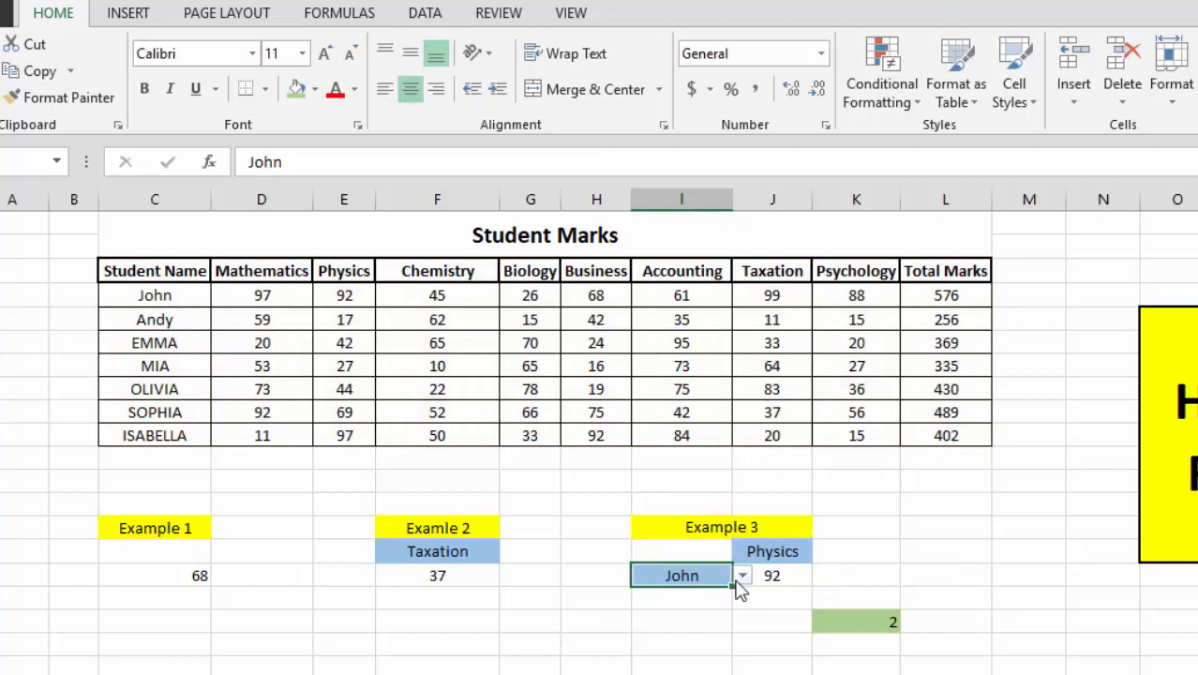
click(739, 577)
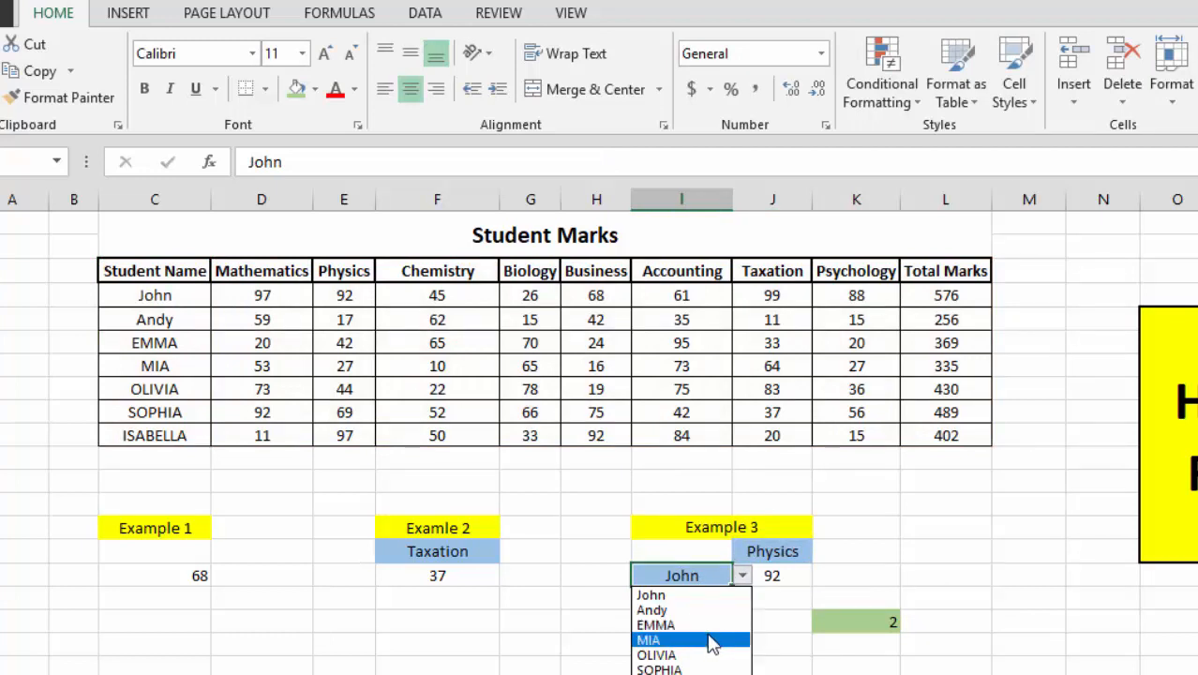
click(704, 610)
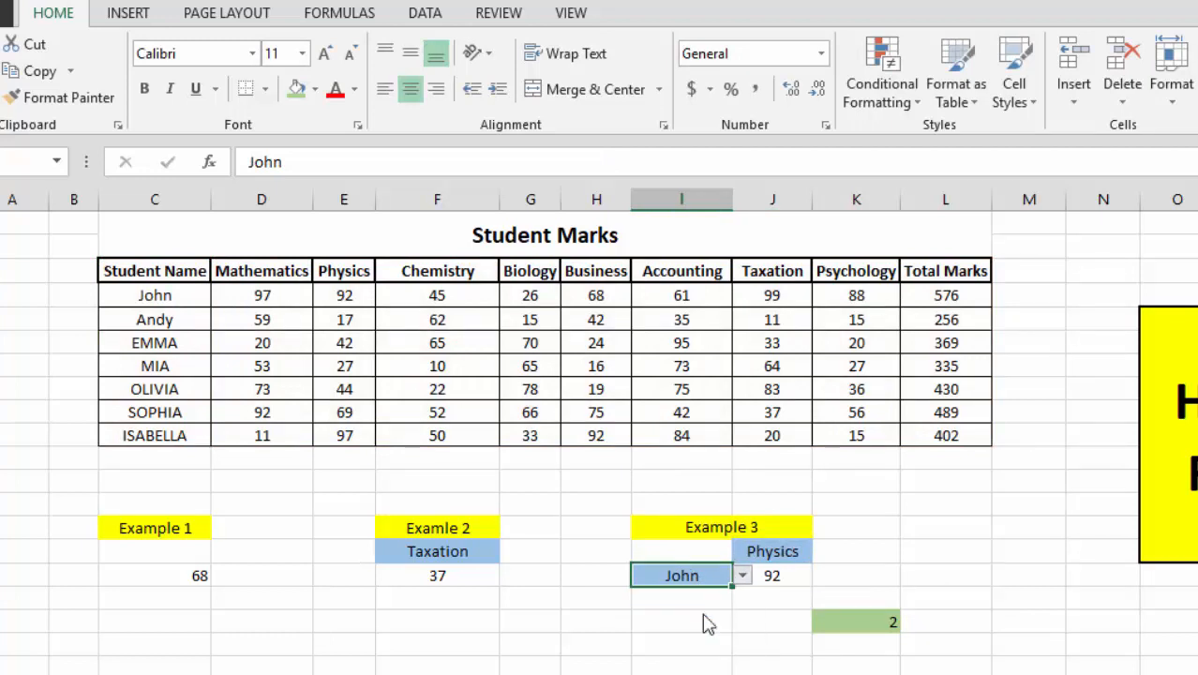
click(777, 578)
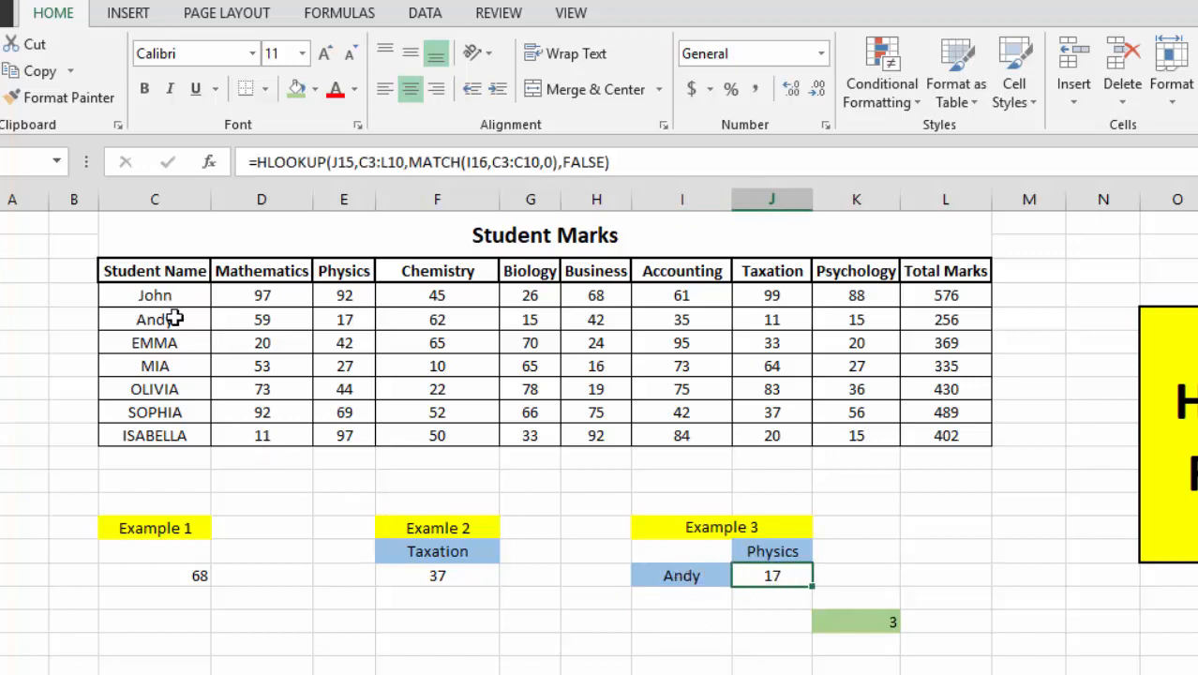
drag(175, 318, 326, 318)
drag(326, 319, 329, 273)
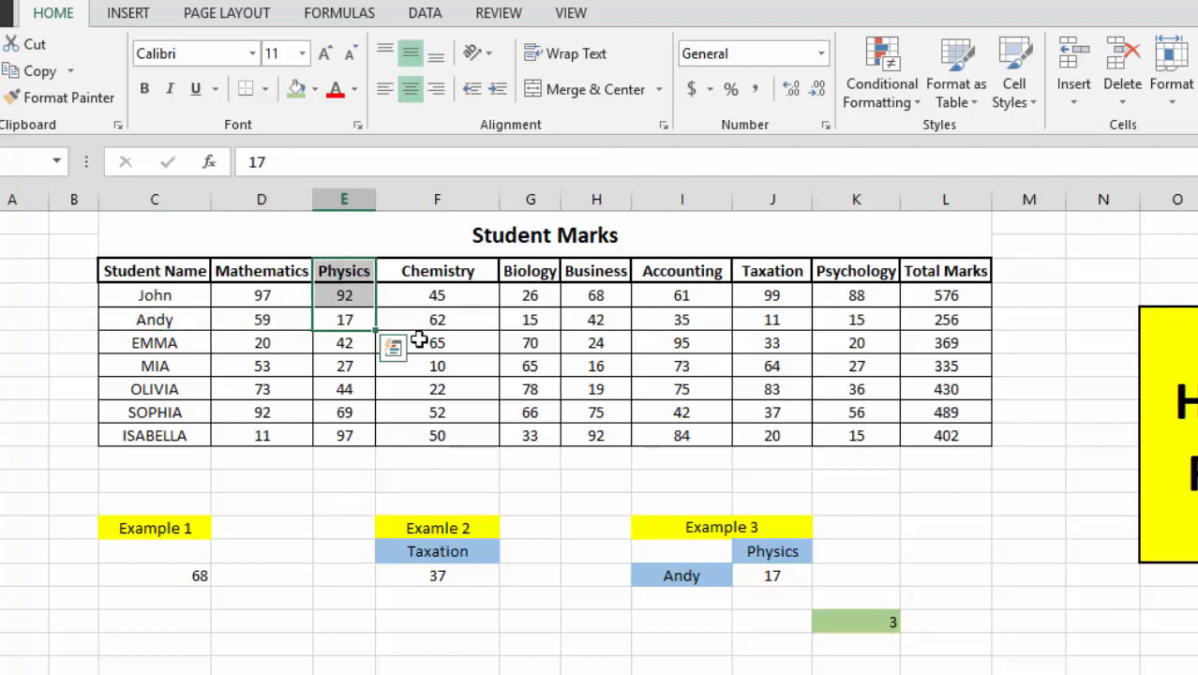
Check the MATCH result in K18 against the selected student's position in the Student Name column
click(782, 574)
click(869, 622)
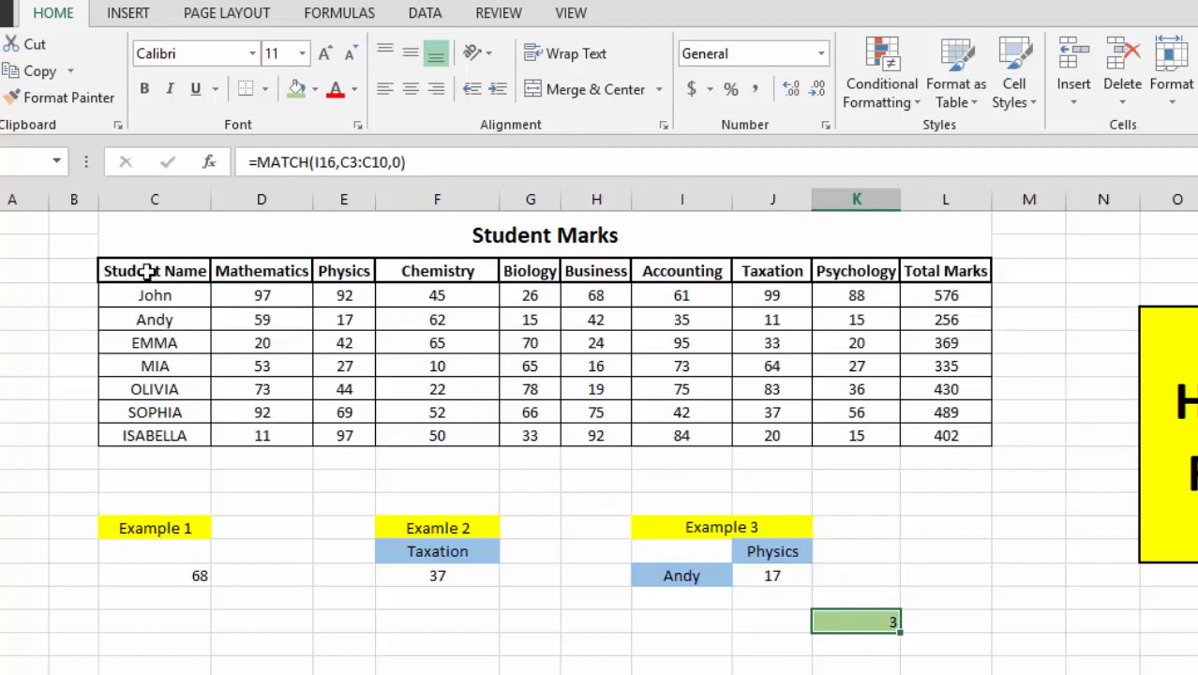
drag(147, 270, 166, 310)
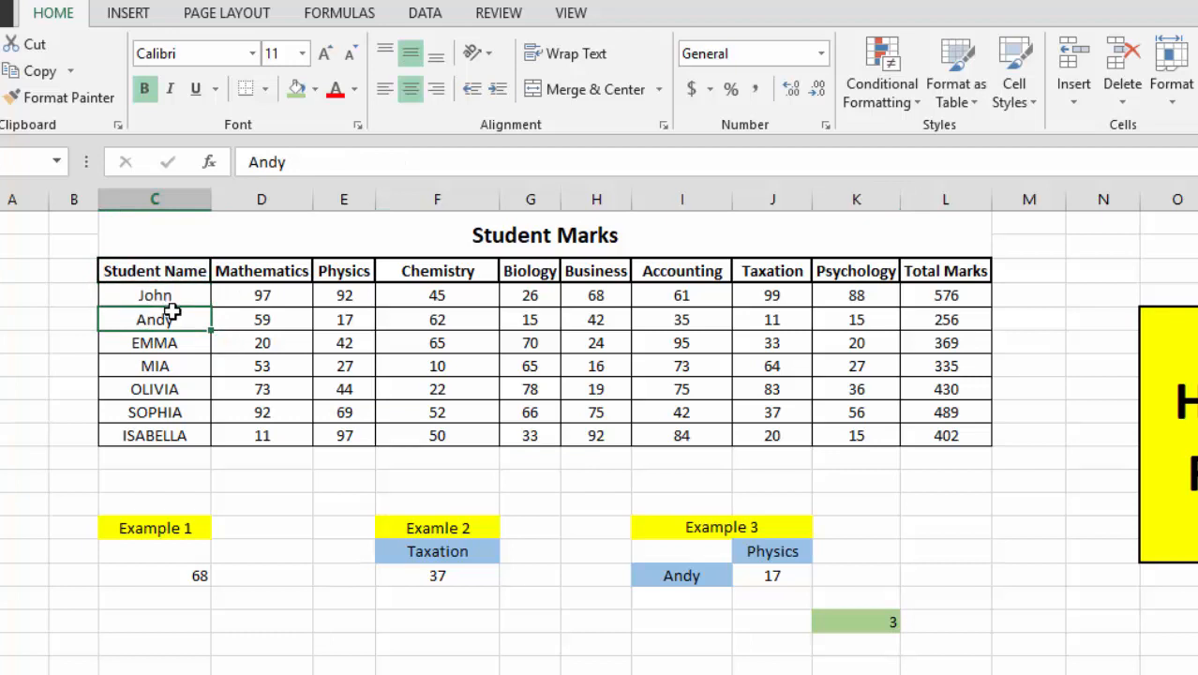
Choose Accounting as the subject in J15 and compare J16's result with the selected student's Accounting mark
click(772, 549)
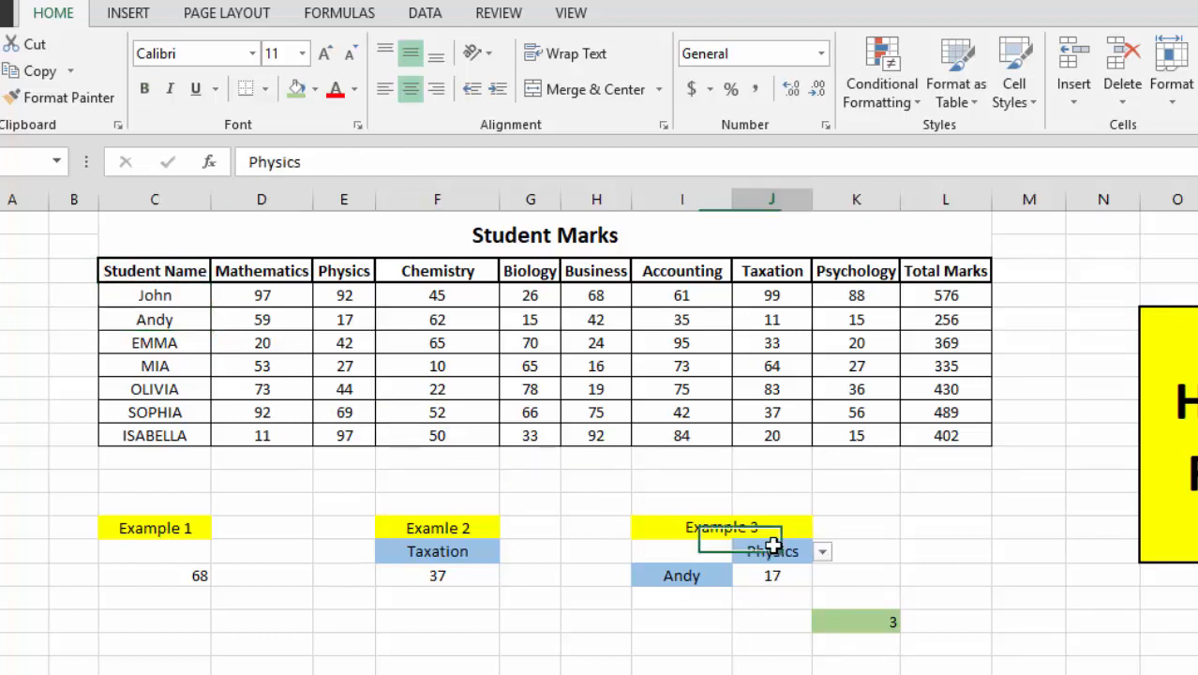
click(825, 553)
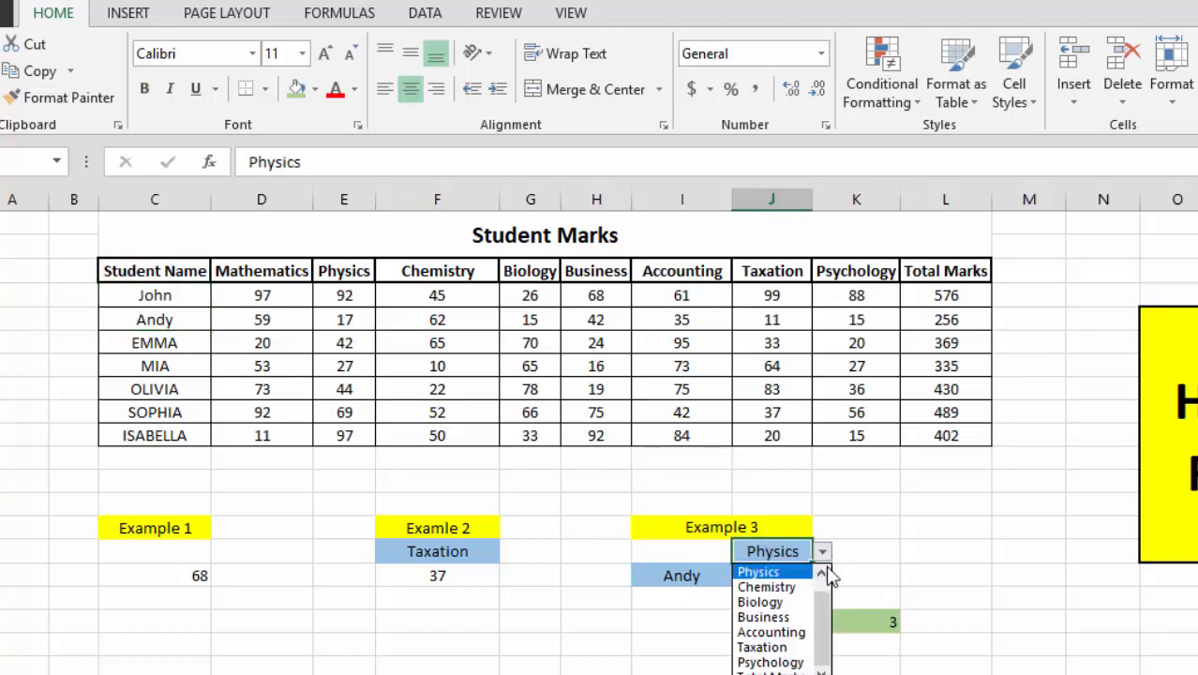
click(787, 633)
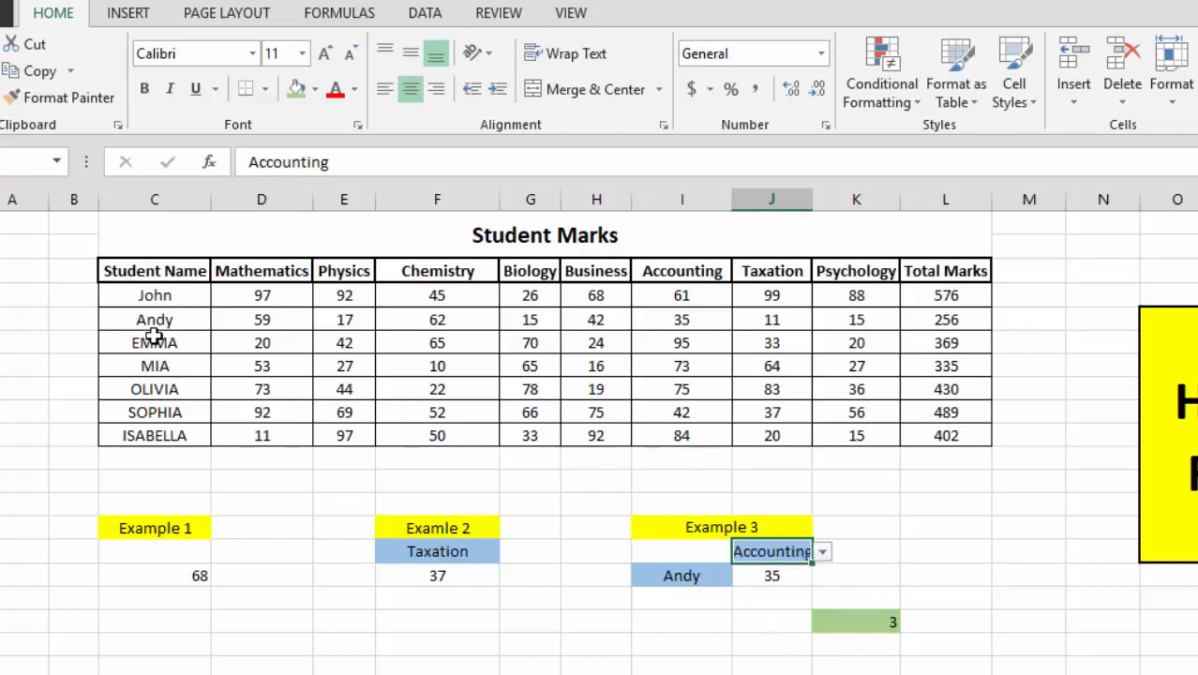
drag(155, 318, 281, 321)
drag(382, 327, 687, 274)
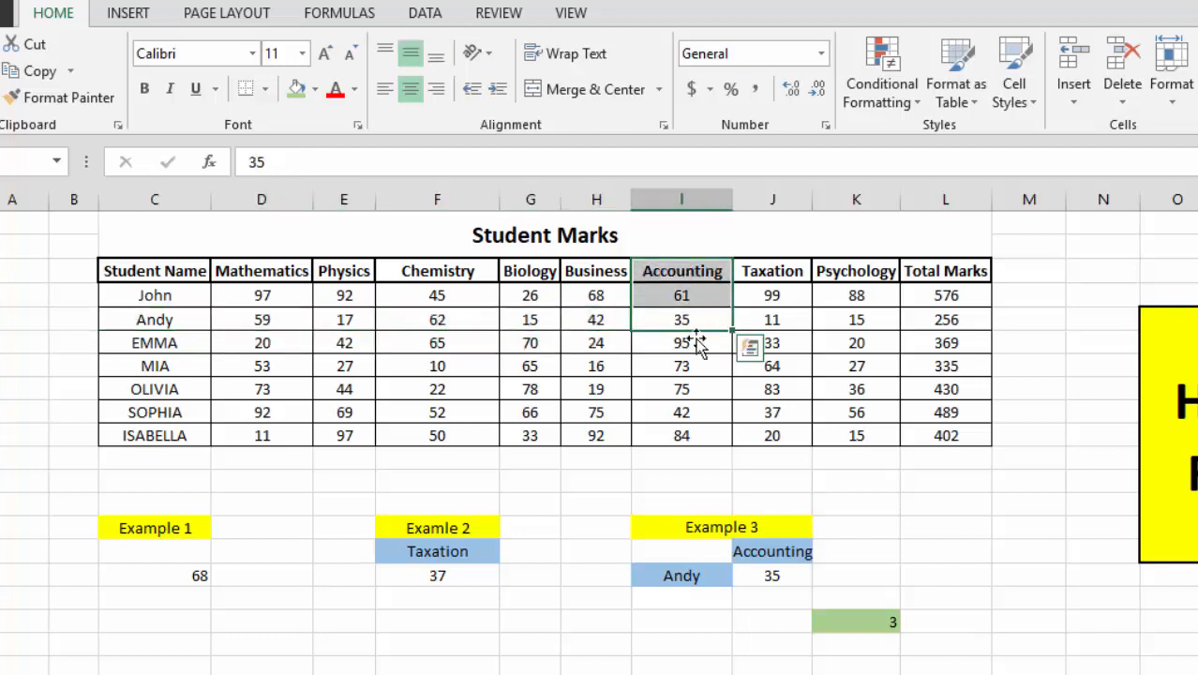
click(768, 582)
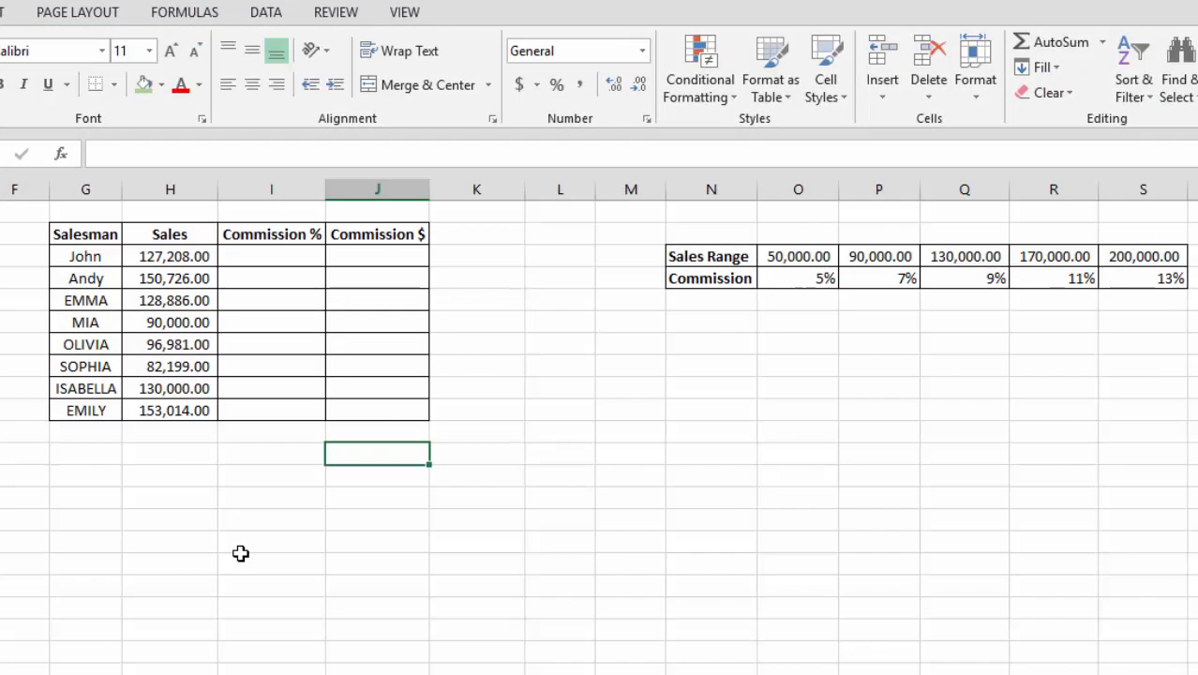
Examine the salesman sales table in G2:J10 and the Sales Range and Commission table in N3:S4
click(240, 554)
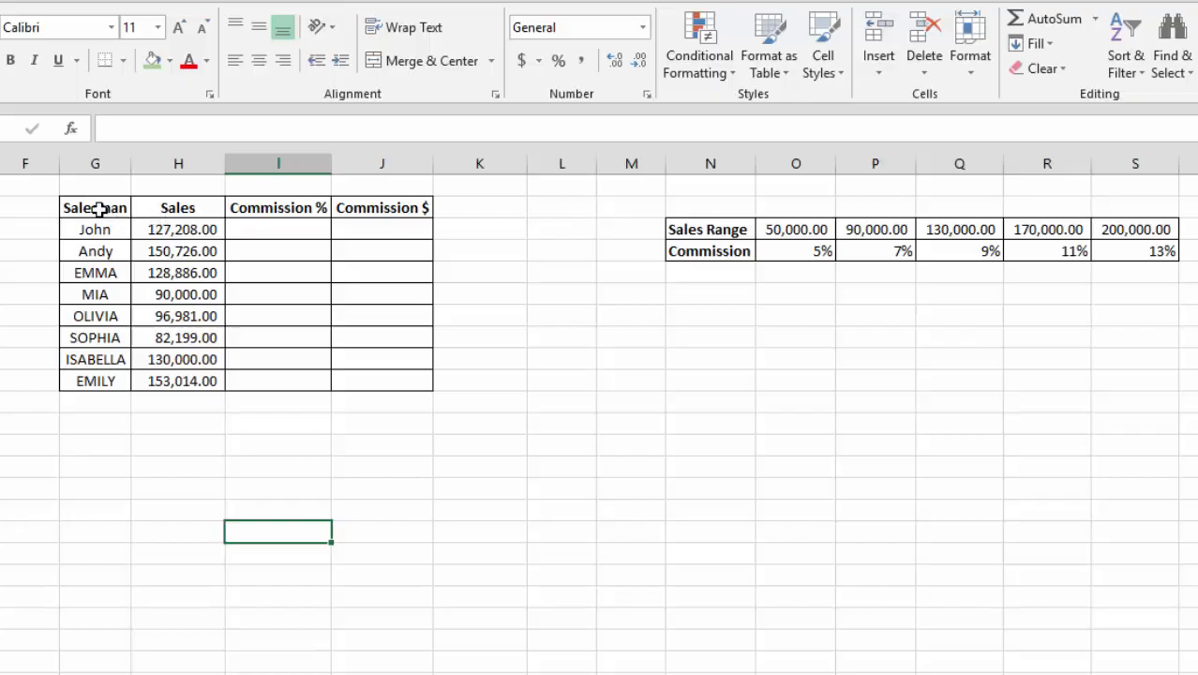
drag(98, 209, 350, 385)
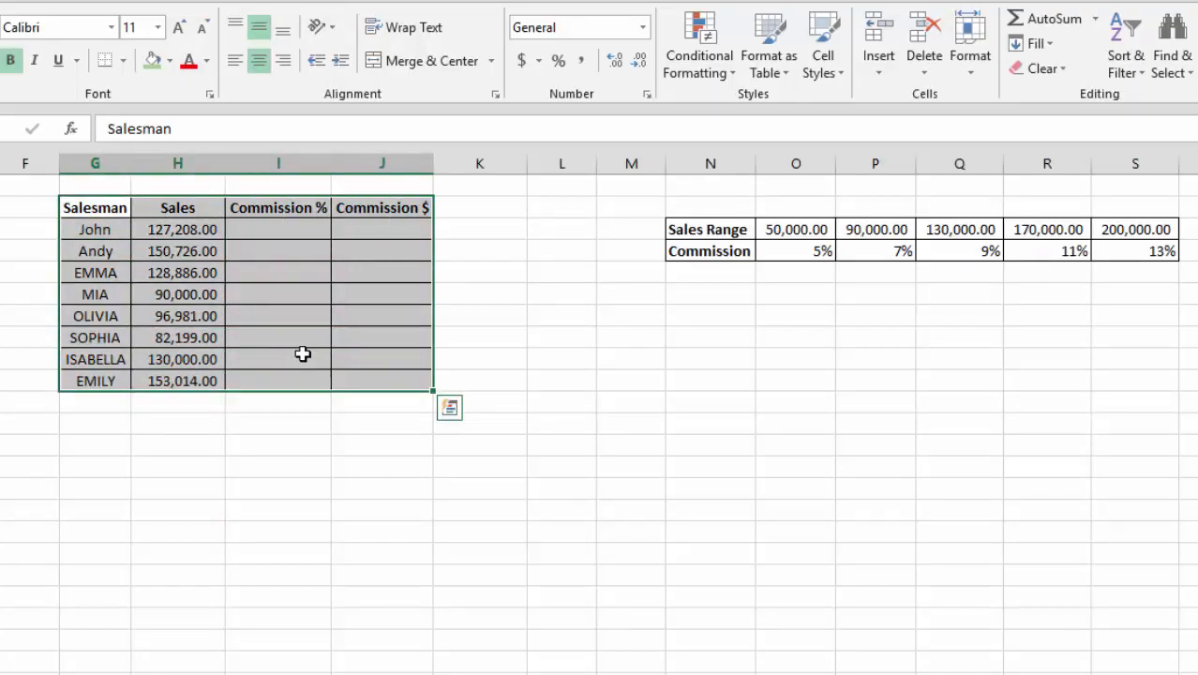
drag(113, 208, 155, 380)
drag(186, 229, 112, 380)
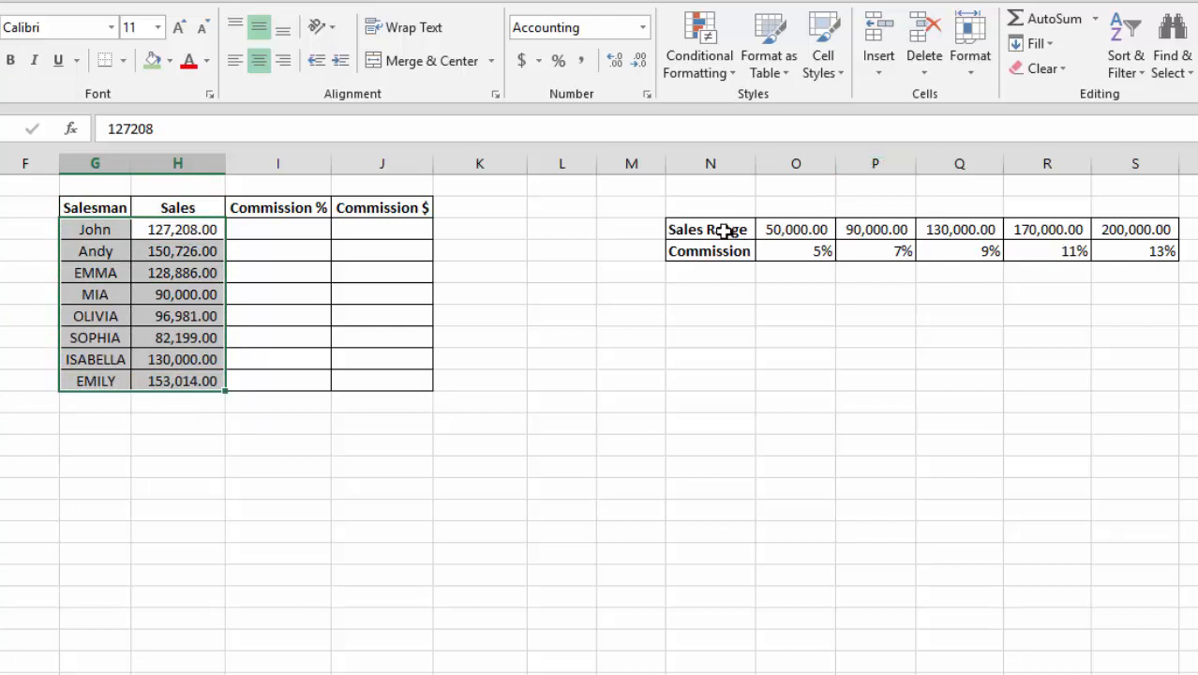
drag(726, 230, 1118, 246)
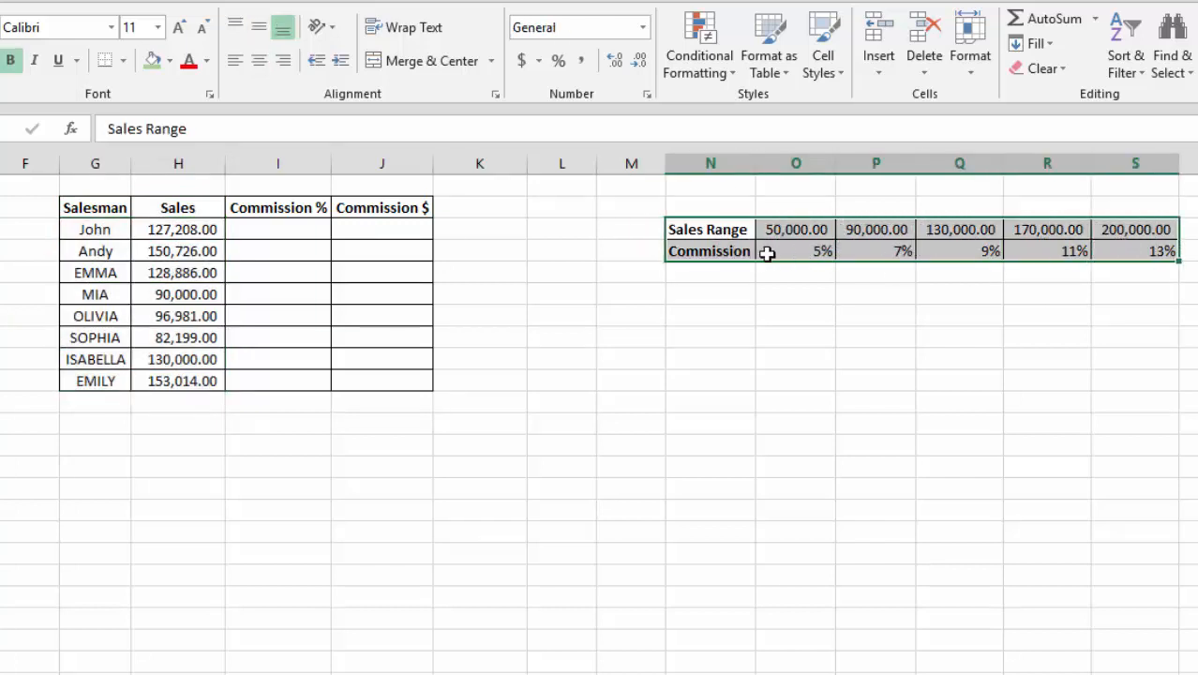
click(814, 317)
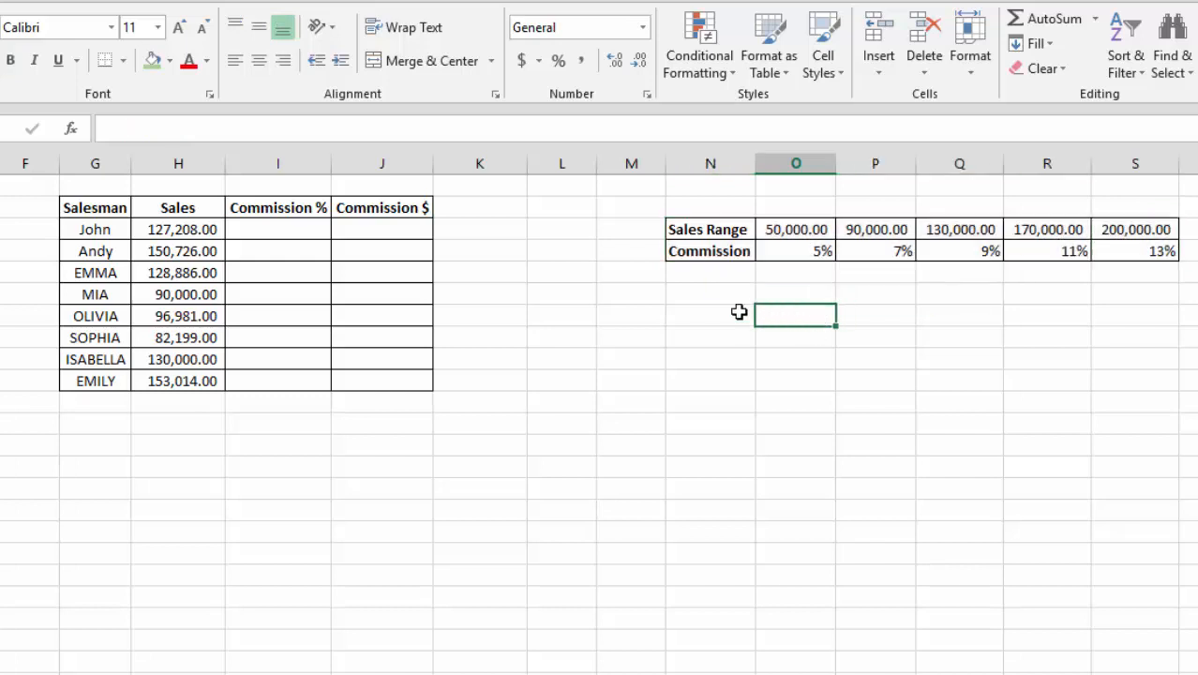
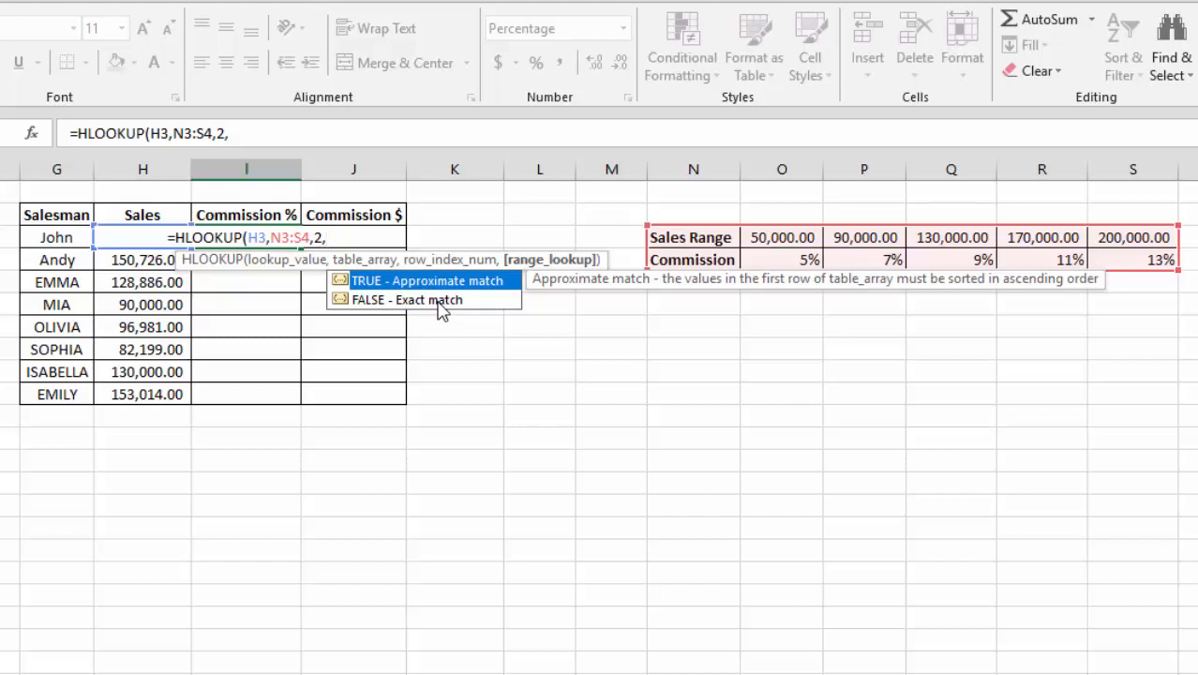
Complete the HLOOKUP formula in I3 with FALSE as the exact-match range lookup and review its arguments
double_click(438, 300)
click(436, 301)
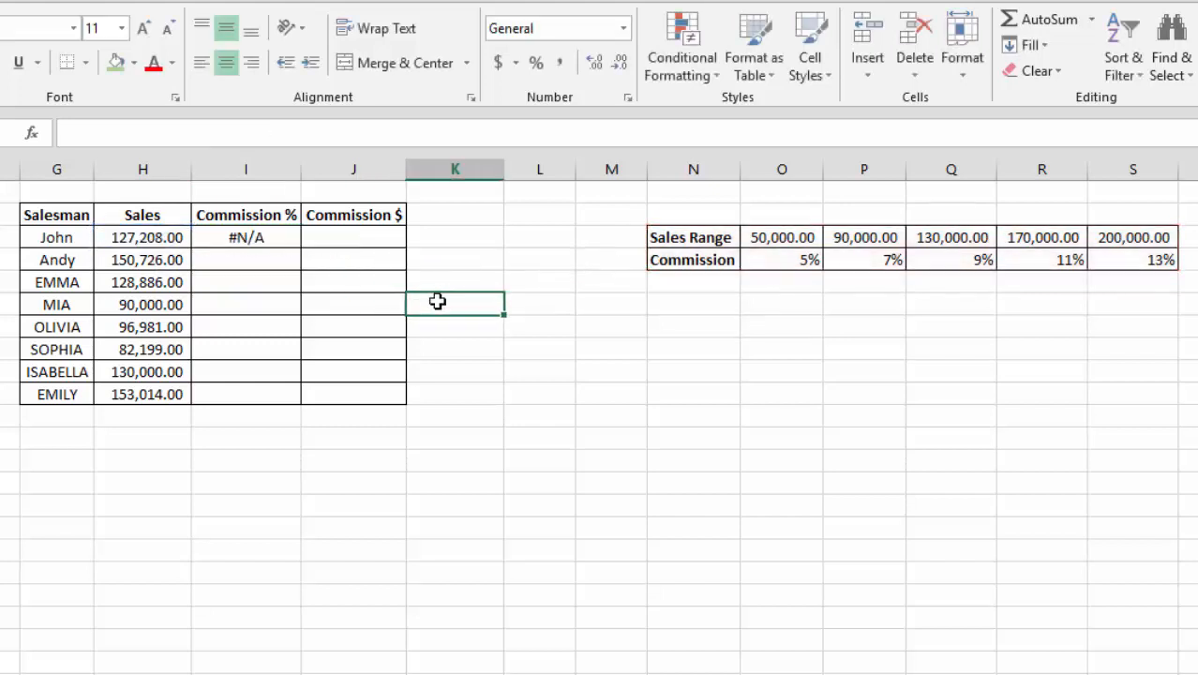
double_click(262, 234)
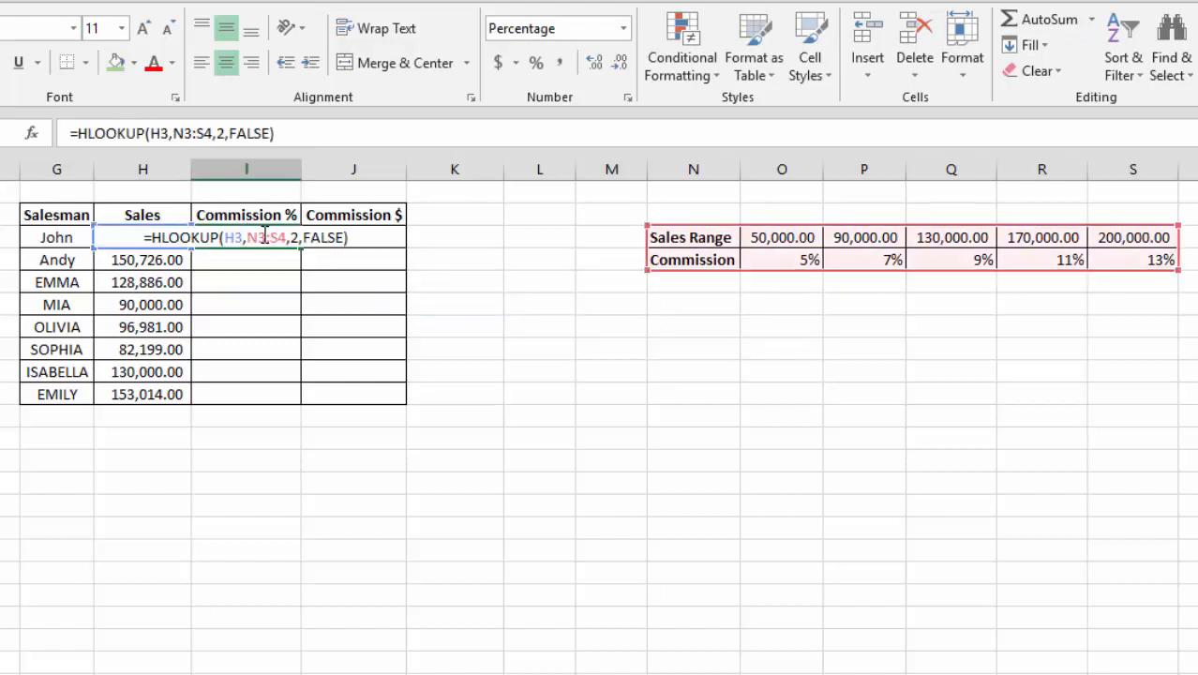
click(324, 240)
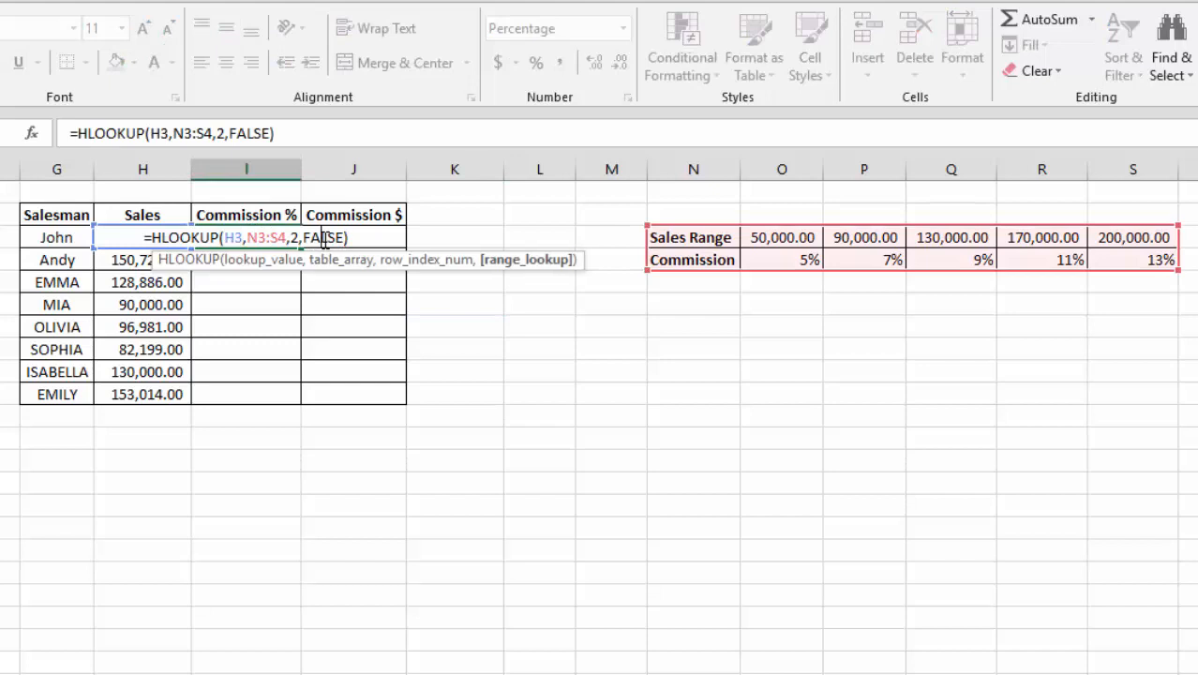
key(Return)
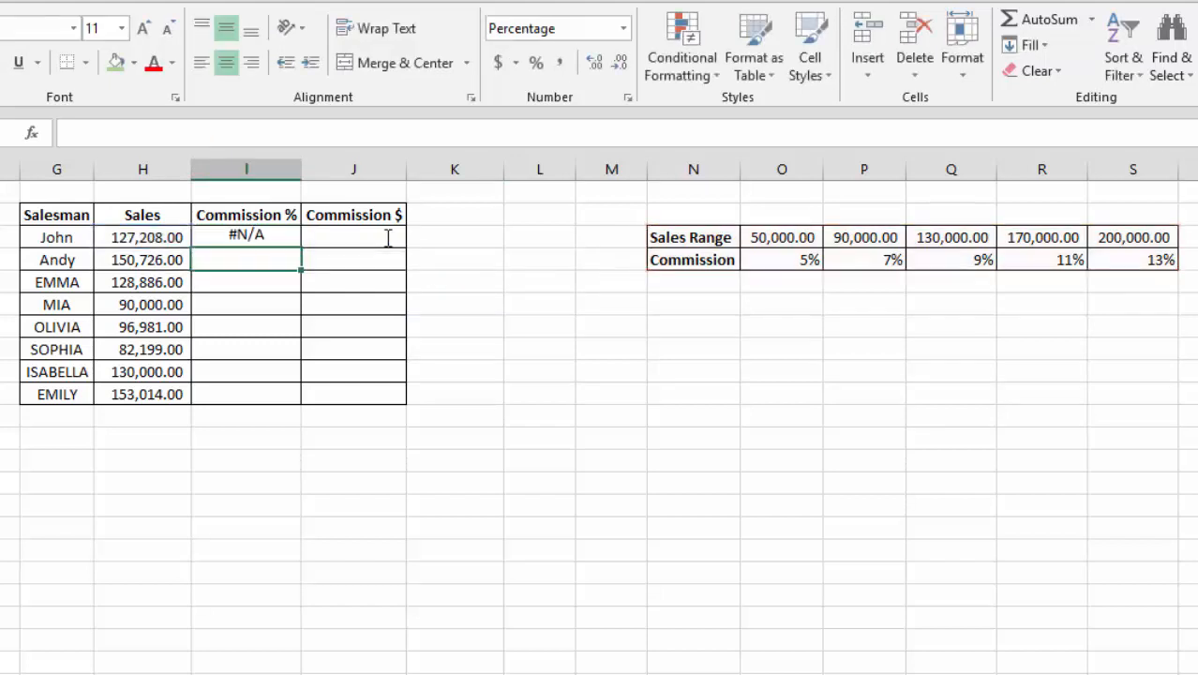
Make the table array in I3's HLOOKUP formula an absolute reference, $N$3:$S$4
click(273, 233)
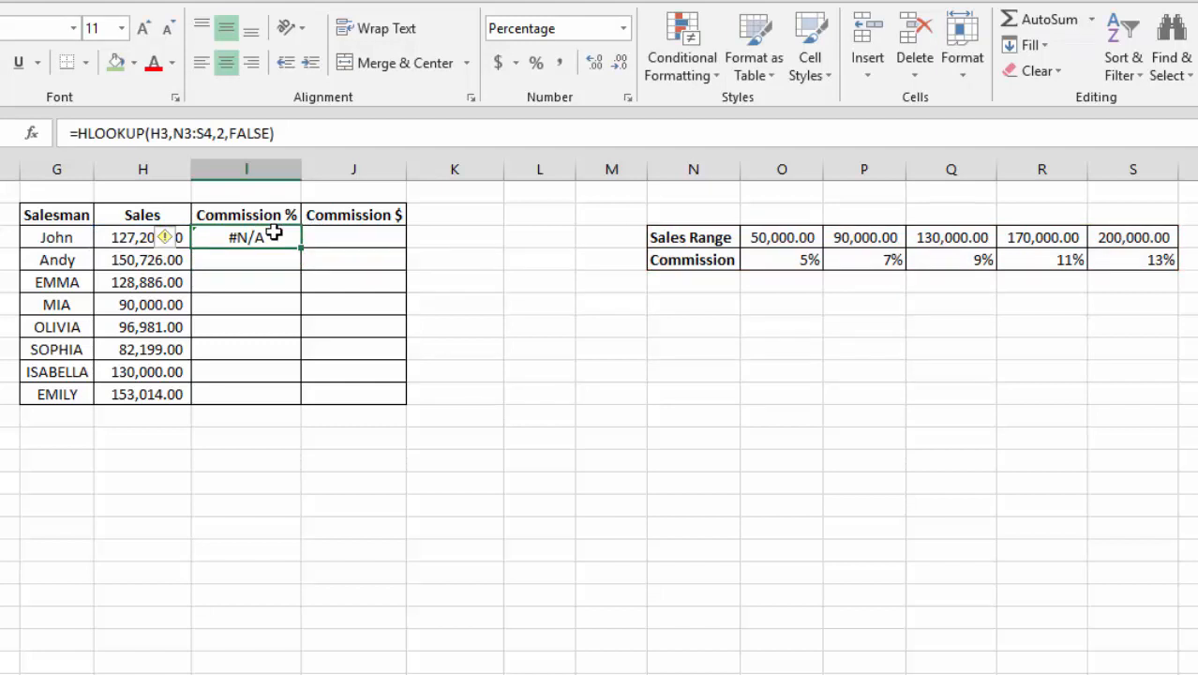
click(278, 256)
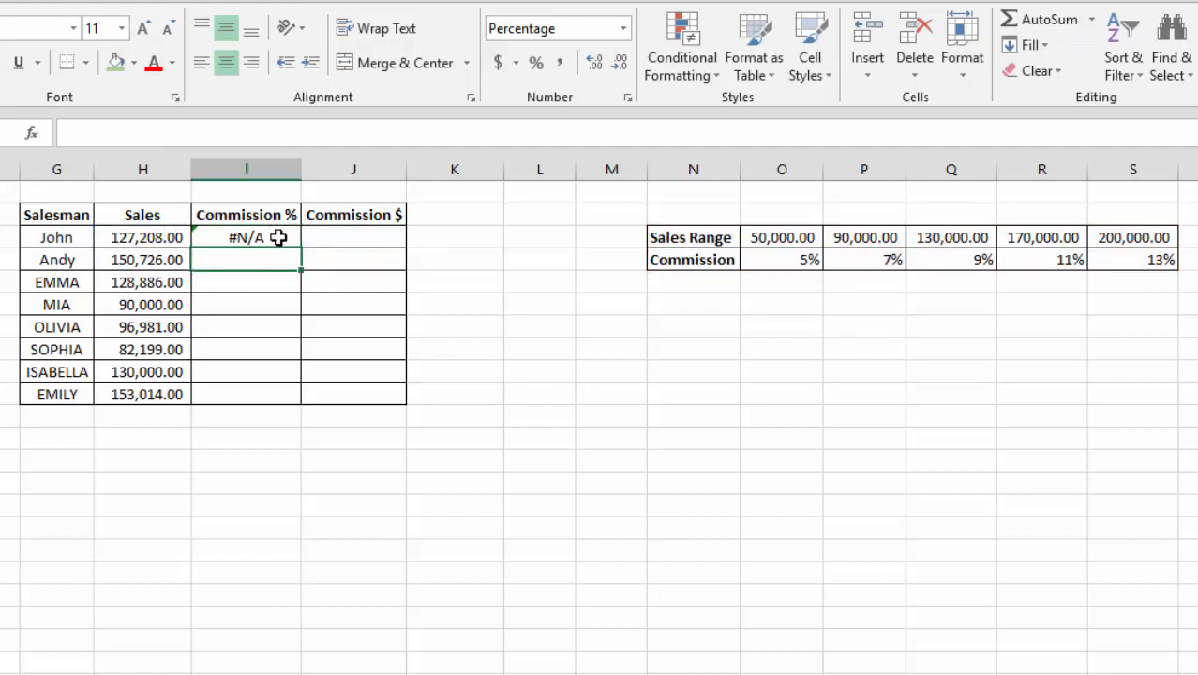
click(278, 237)
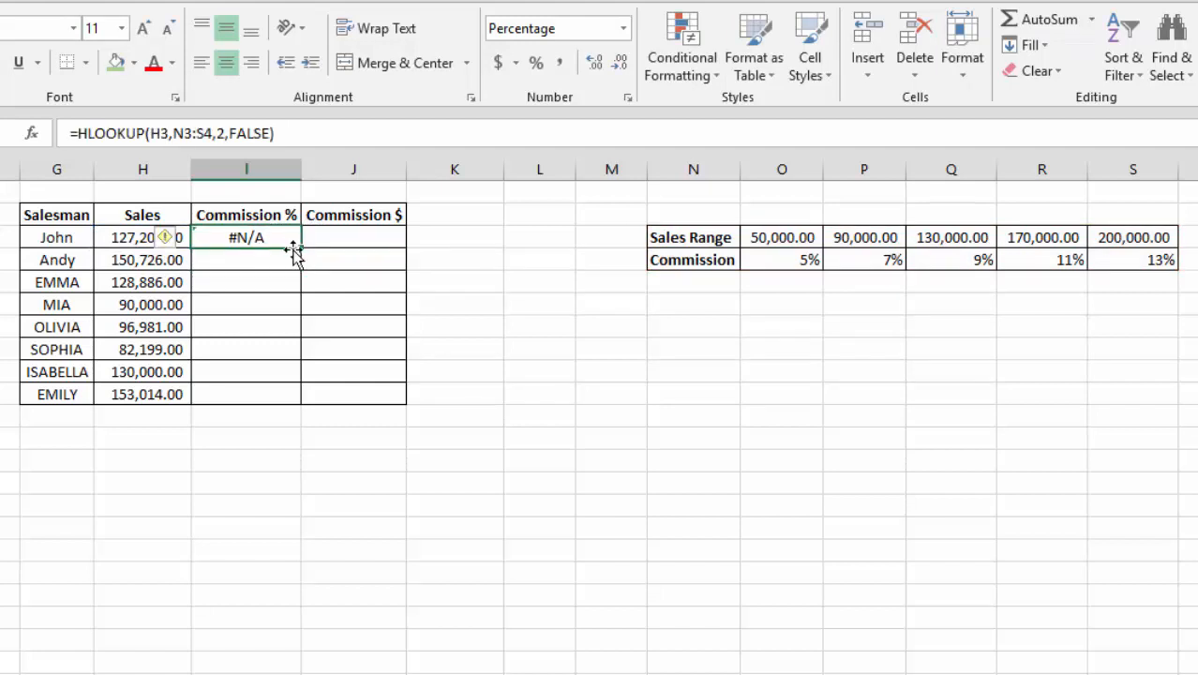
click(184, 134)
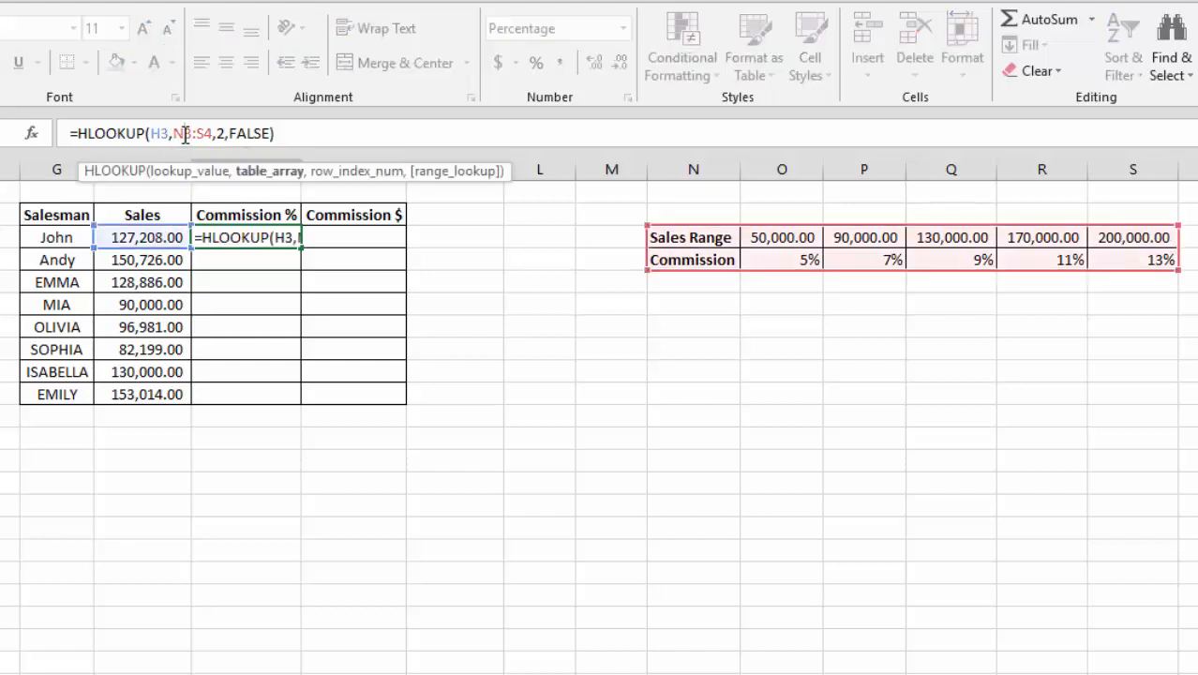
text($N$)
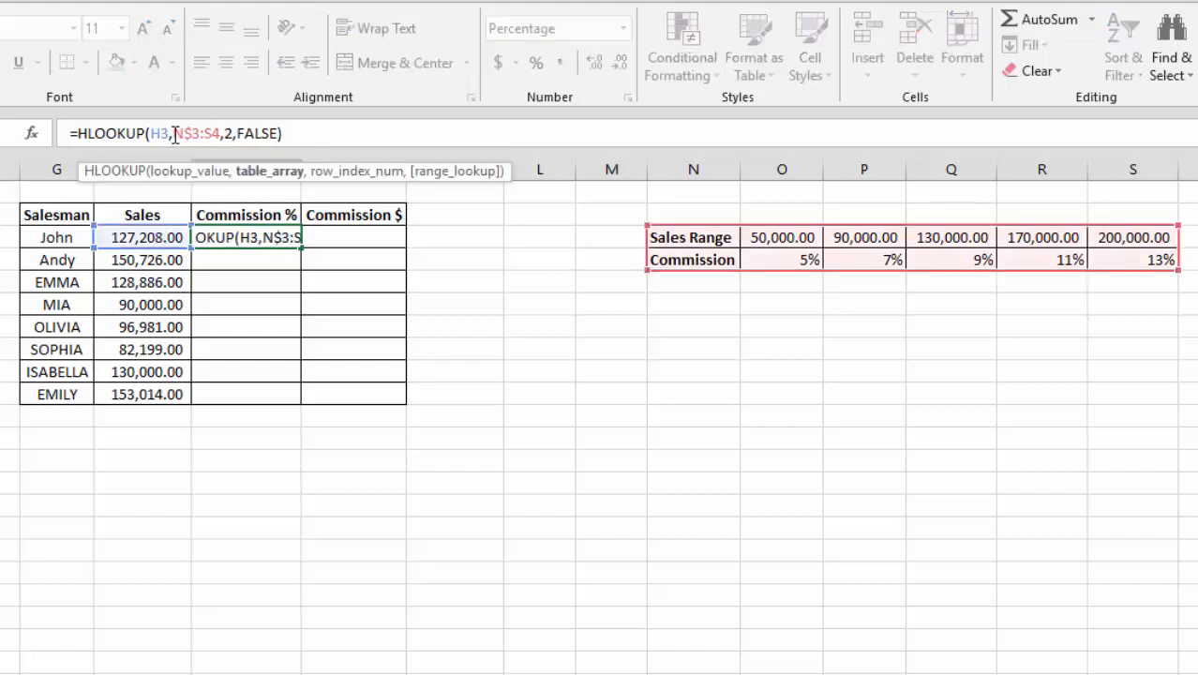
click(175, 134)
text($)
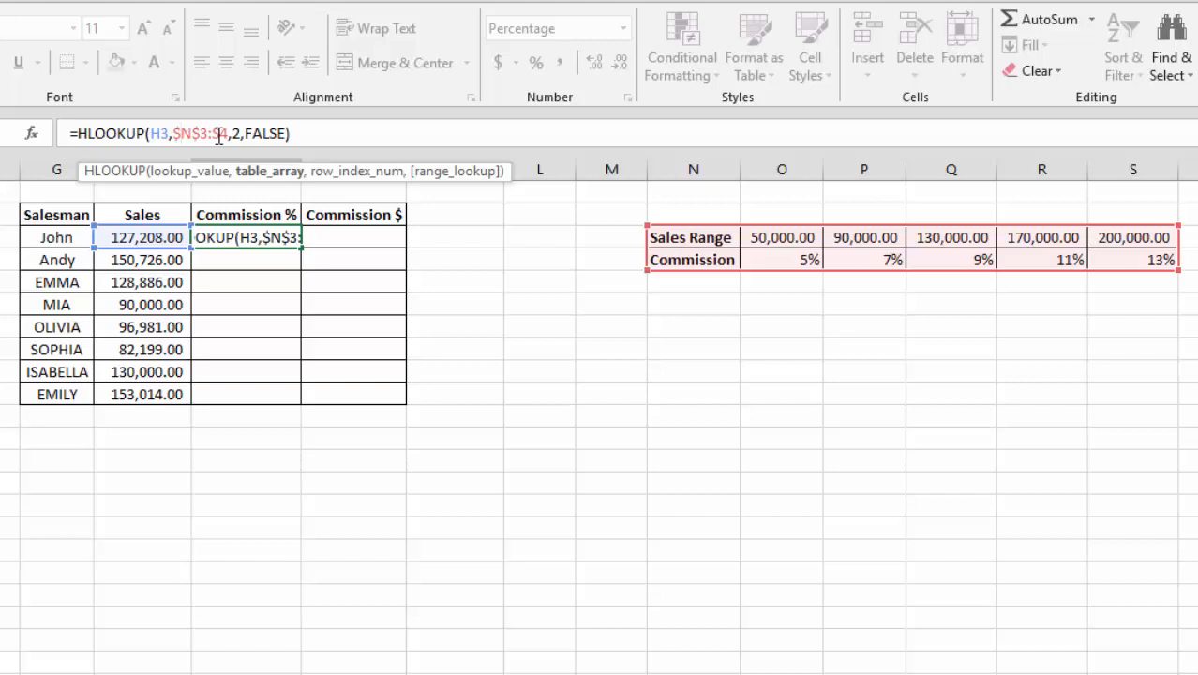
click(217, 134)
text($)
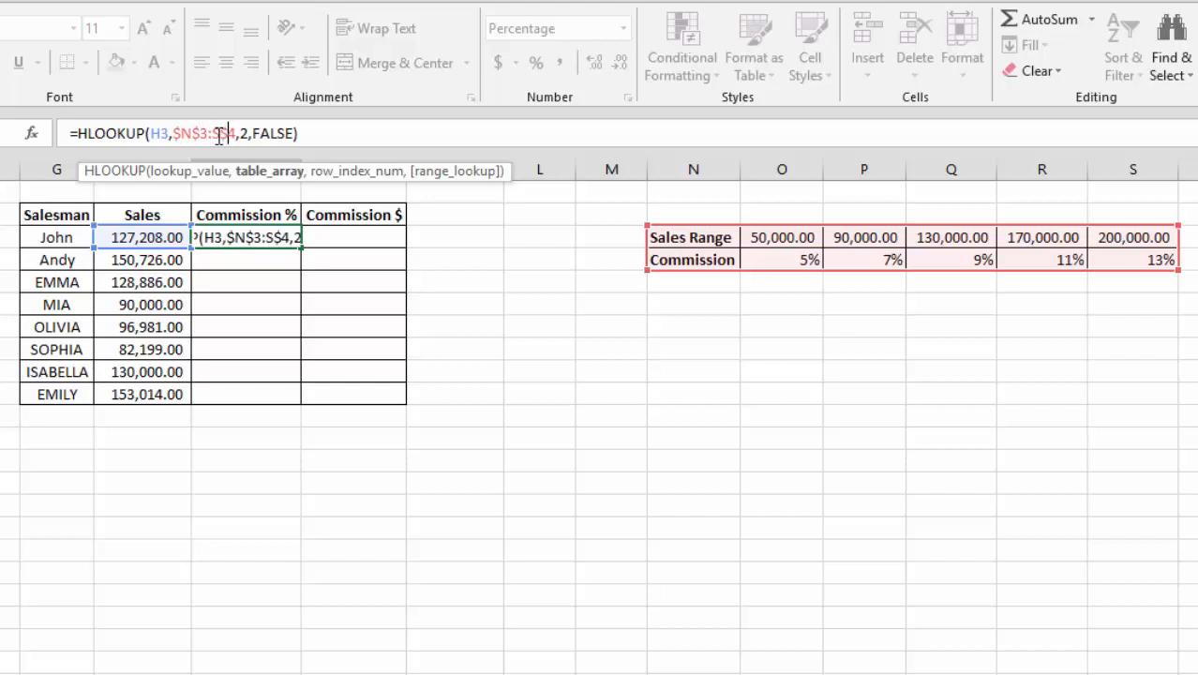
click(214, 134)
text($)
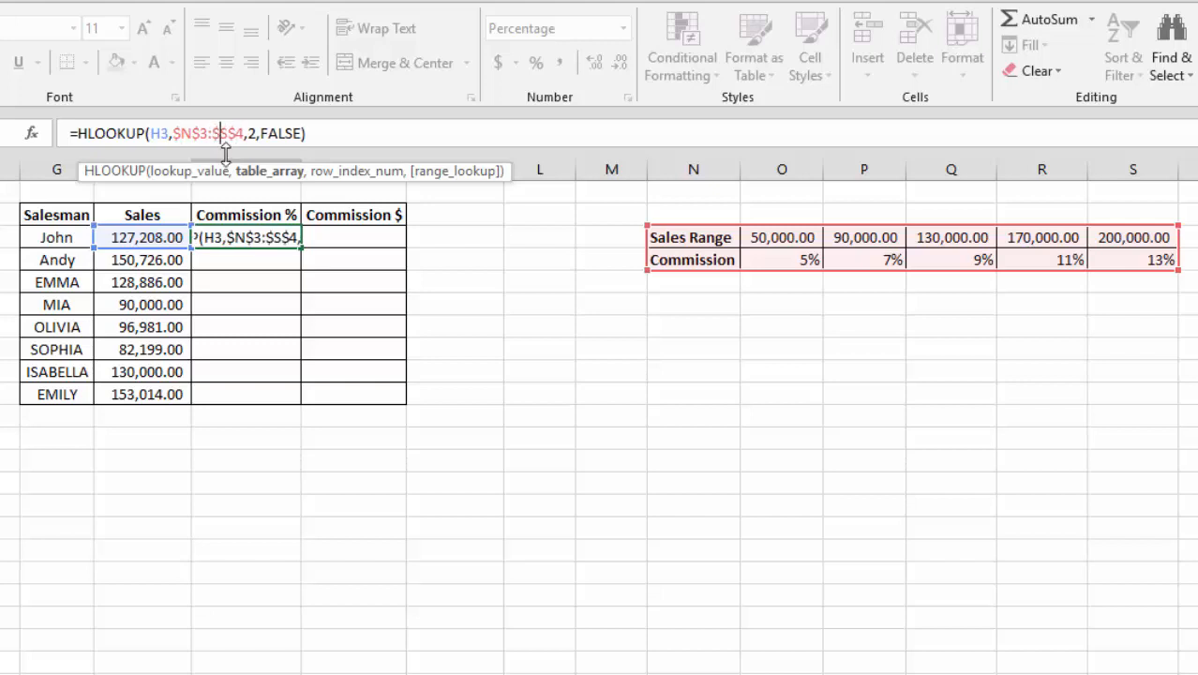
key(Return)
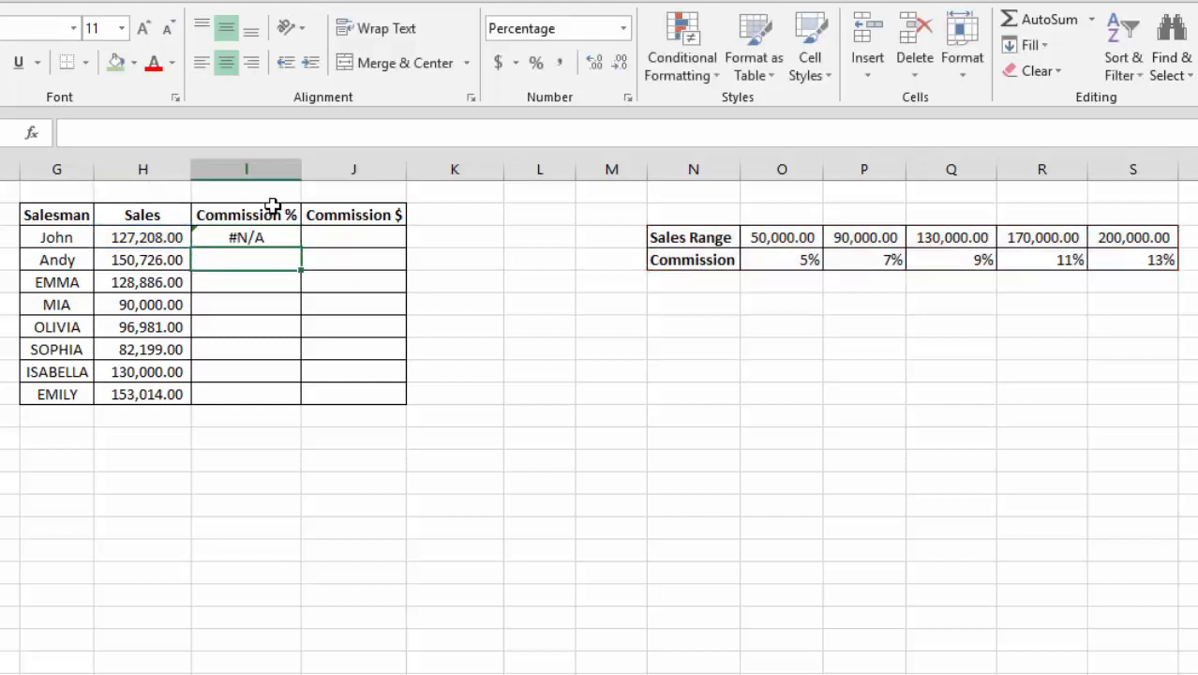
Fill the exact-match HLOOKUP formula from I3 down through I10
click(298, 236)
drag(300, 261, 290, 398)
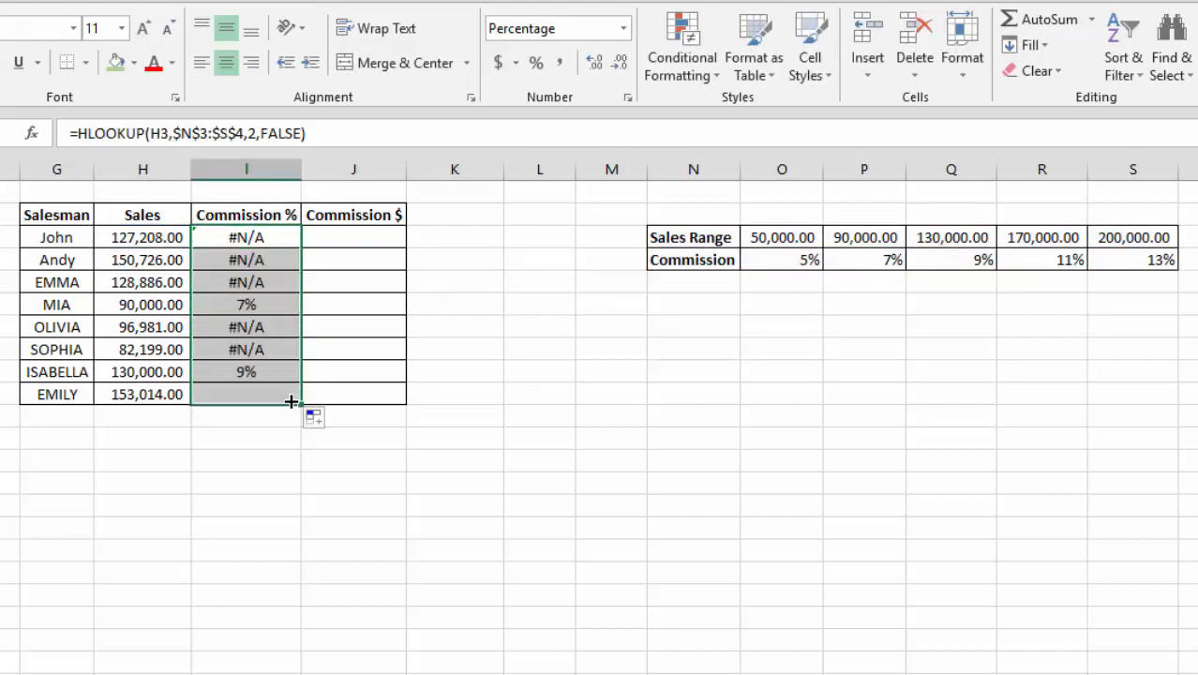
click(269, 238)
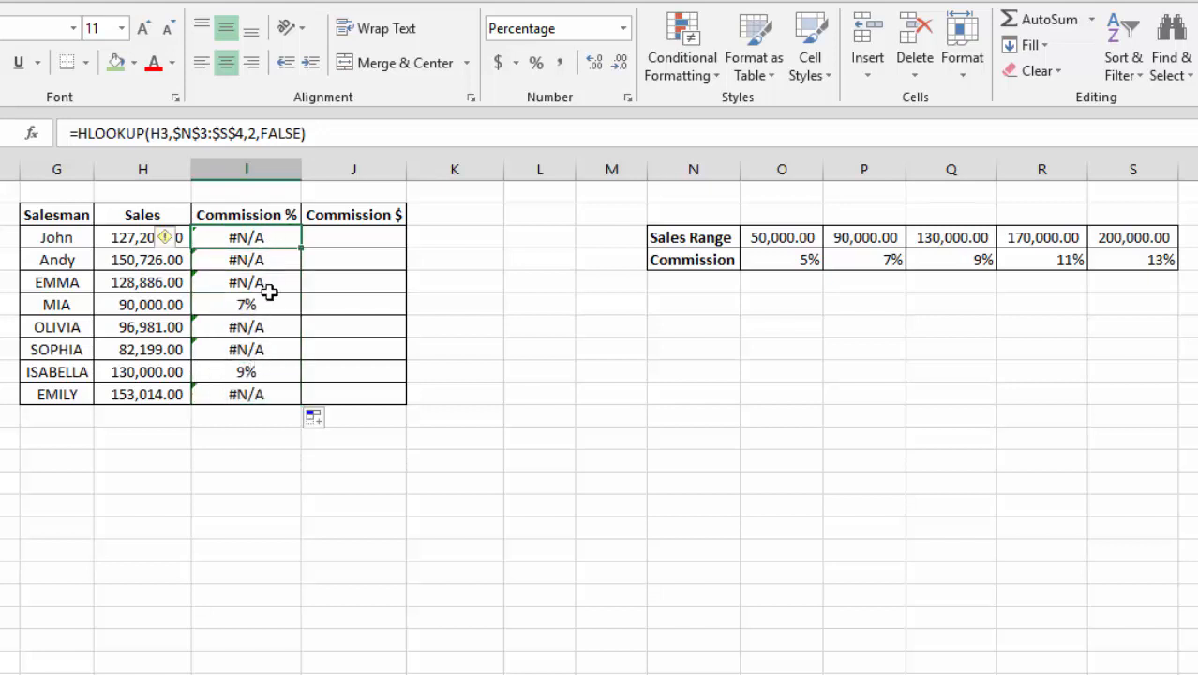
Compare the exact-match results for the first four salesmen with their sales and the 90,000 entry in the Sales Range row
click(157, 283)
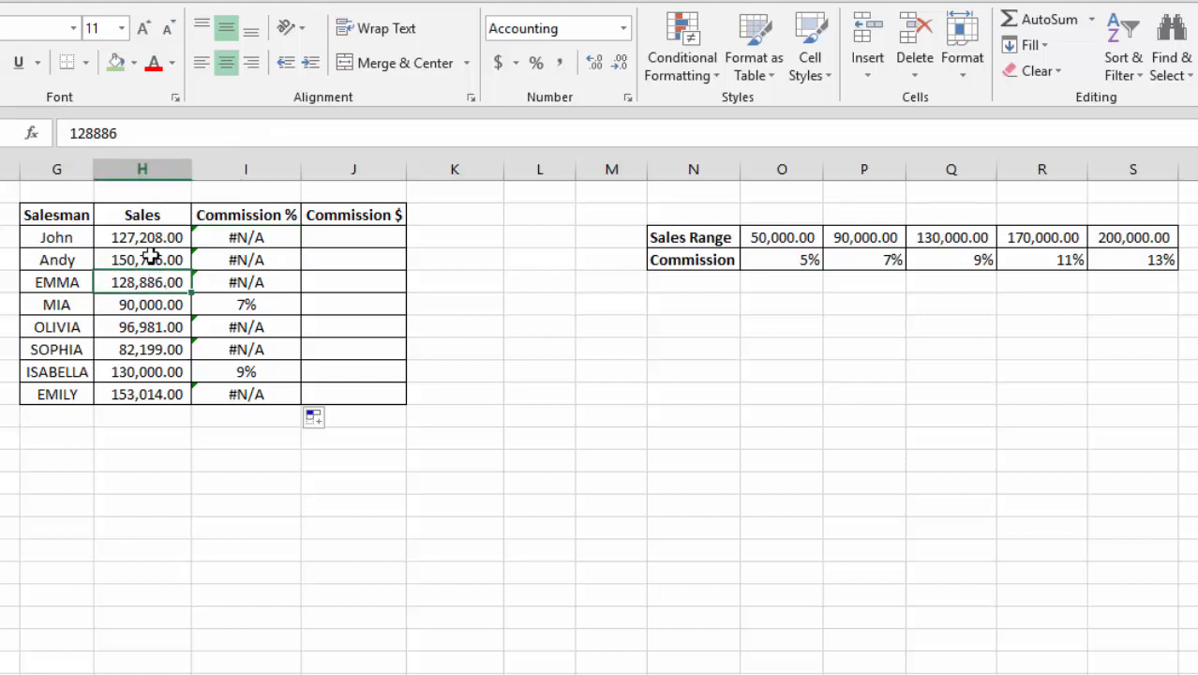
click(205, 234)
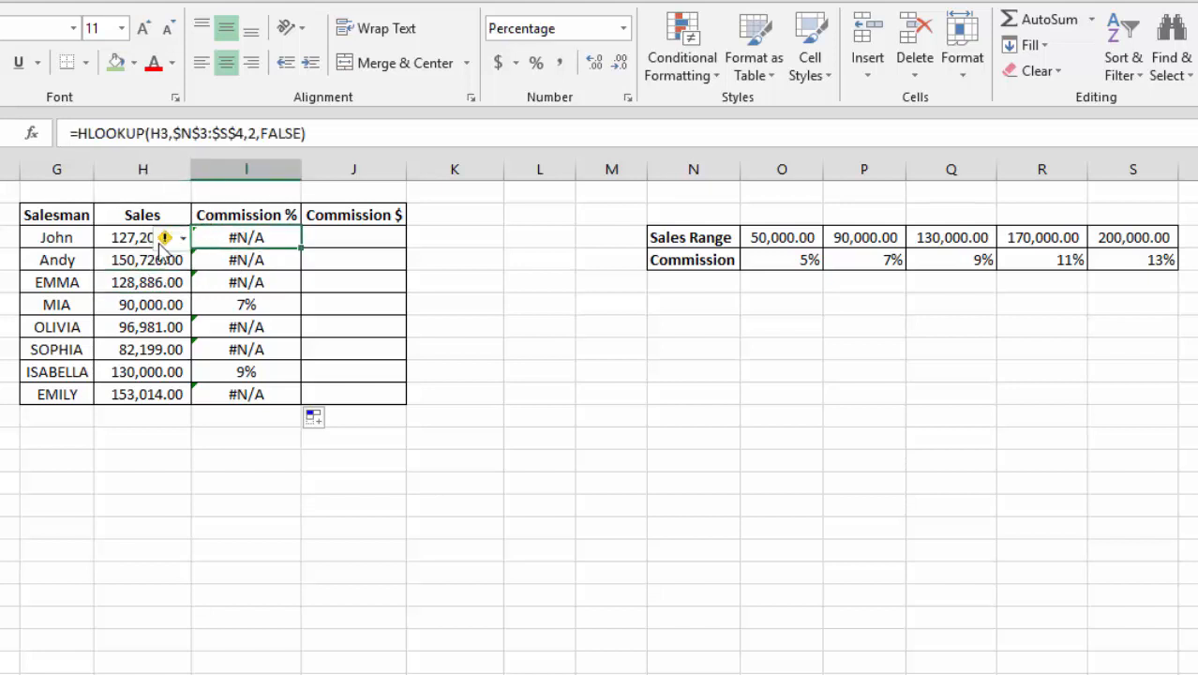
click(158, 241)
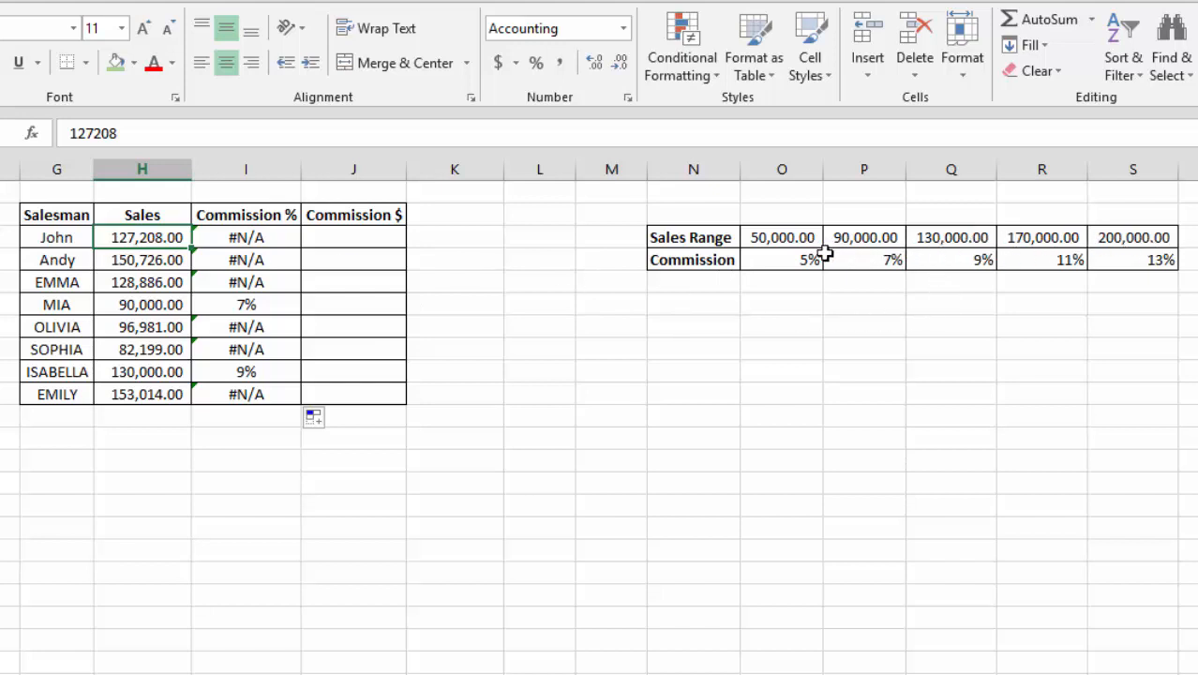
click(253, 238)
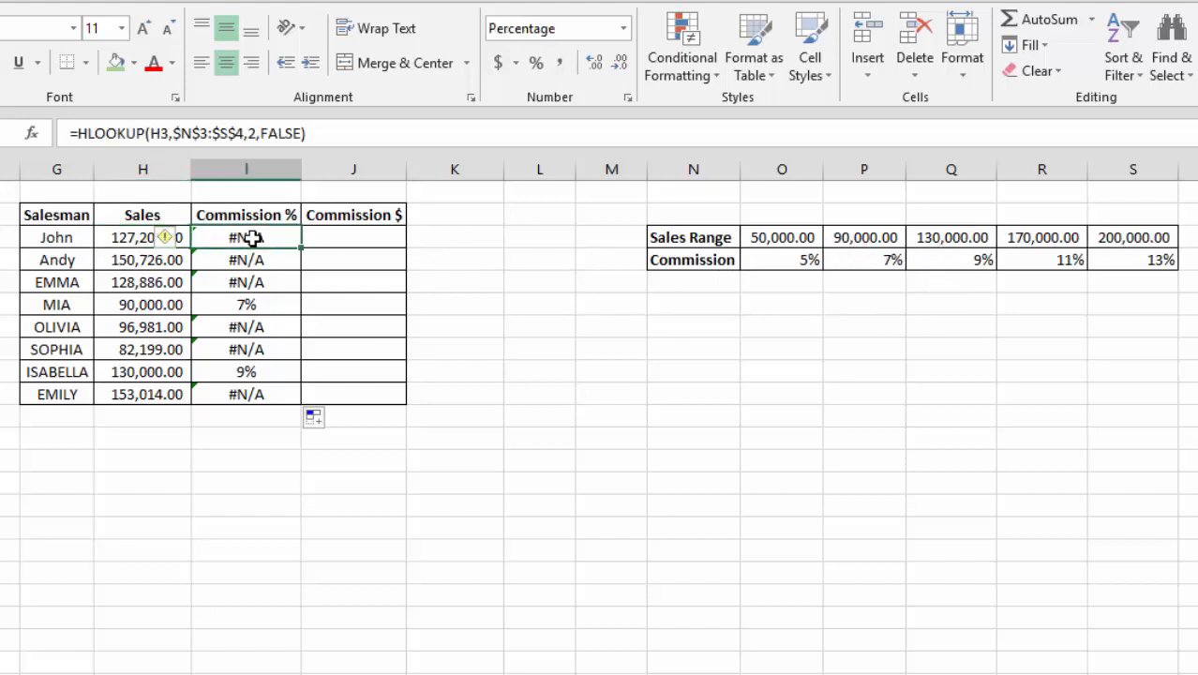
click(166, 309)
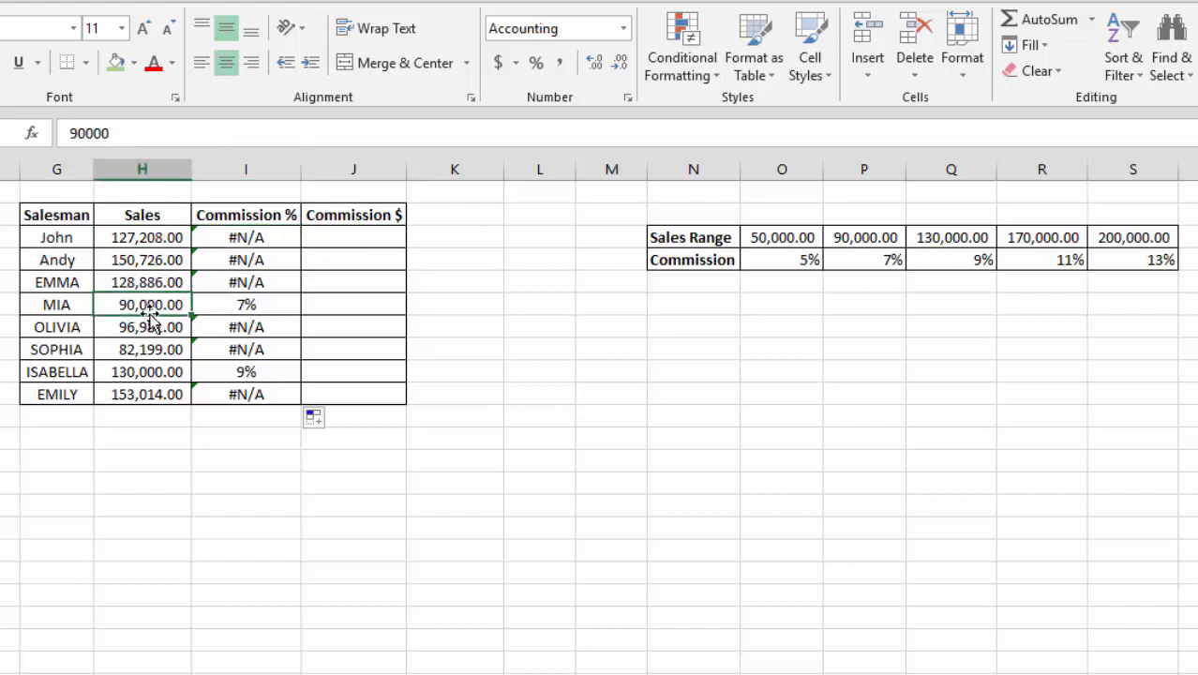
double_click(871, 242)
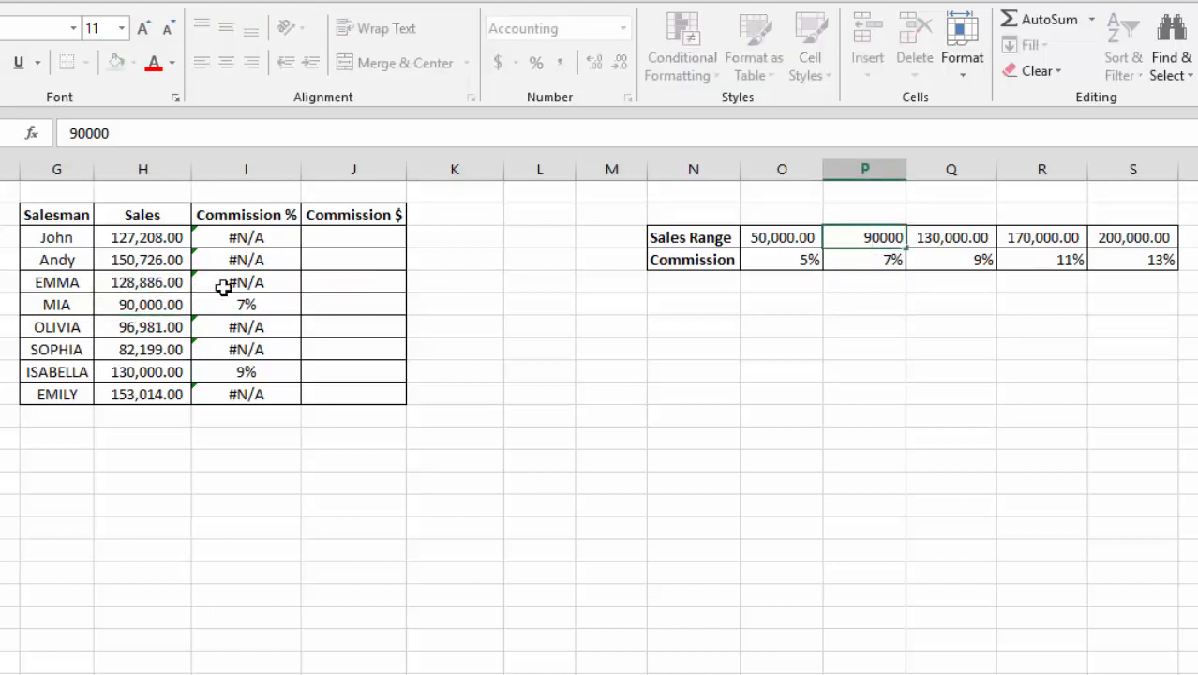
key(Escape)
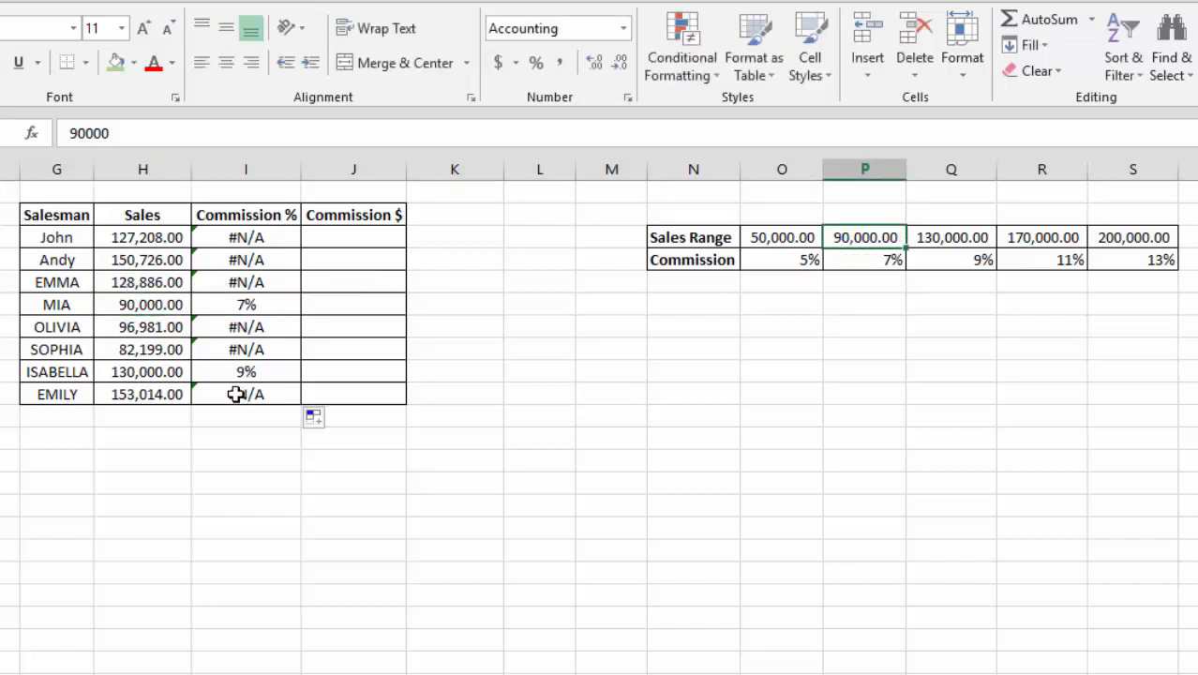
Check the exact-match results for the sales in H7:H9 against the Sales Range and Commission table
click(138, 375)
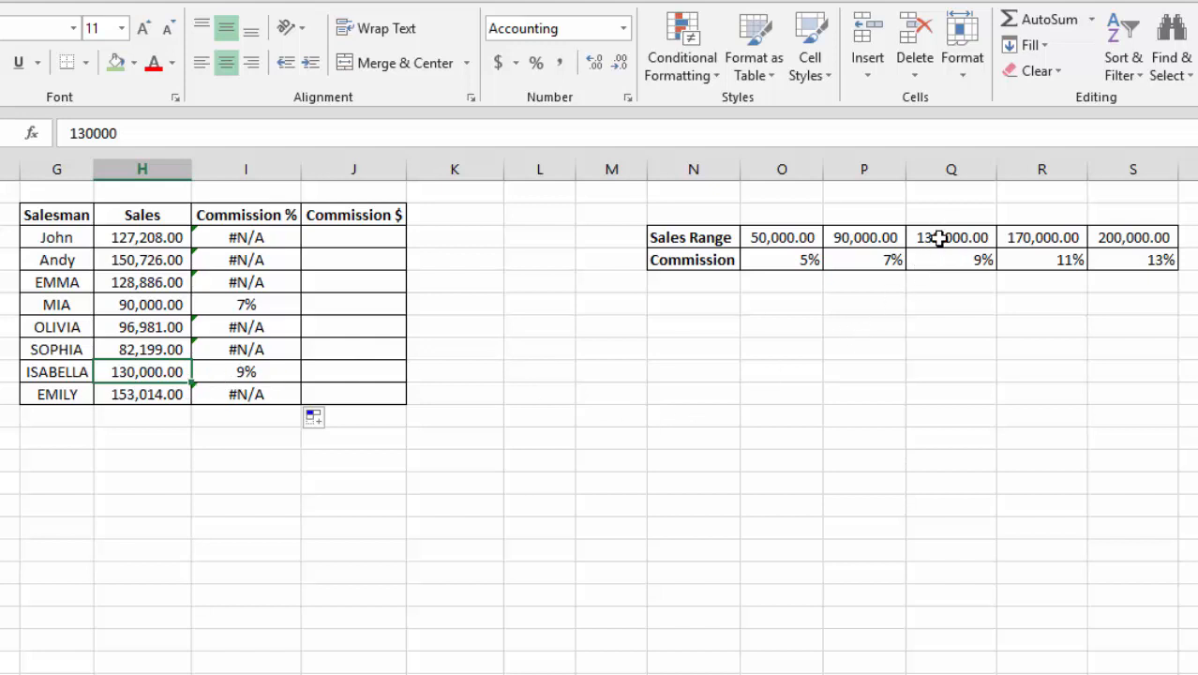
drag(695, 238, 1007, 260)
click(970, 258)
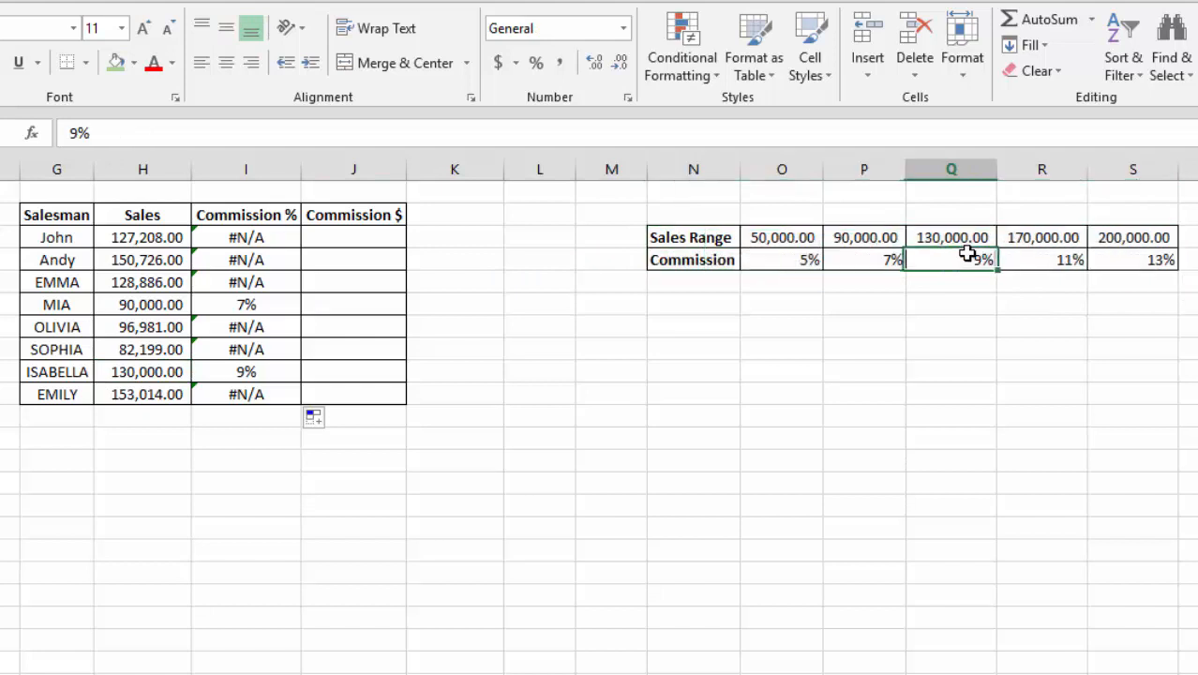
click(155, 331)
click(157, 343)
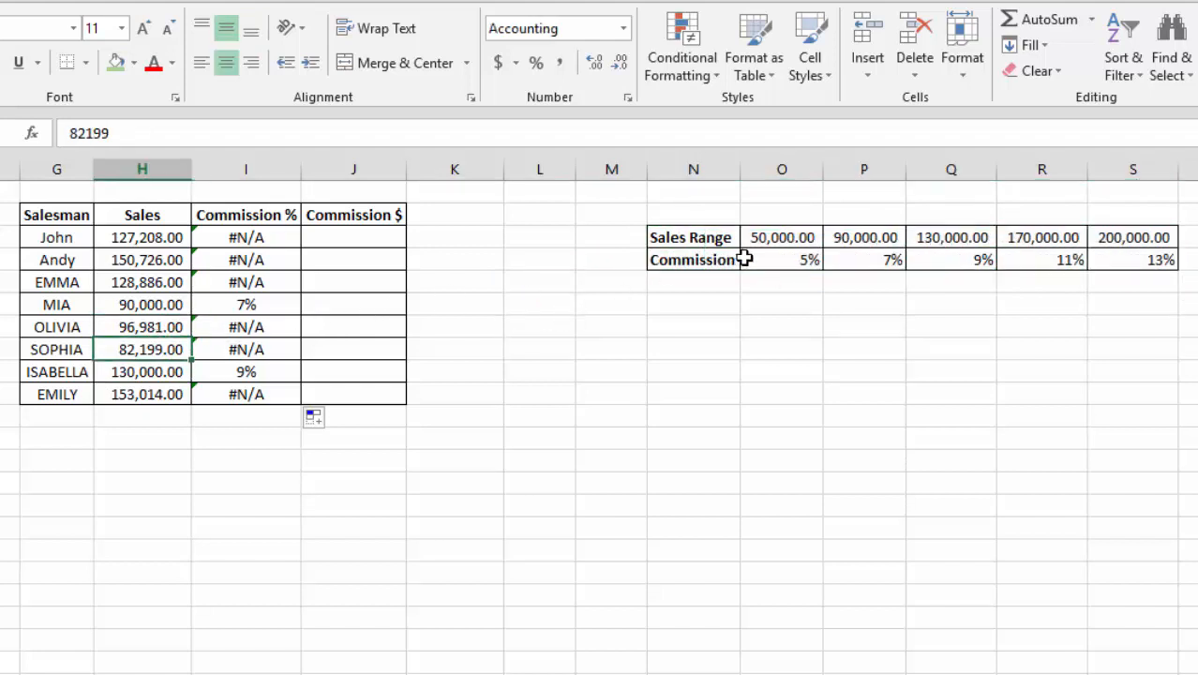
click(256, 347)
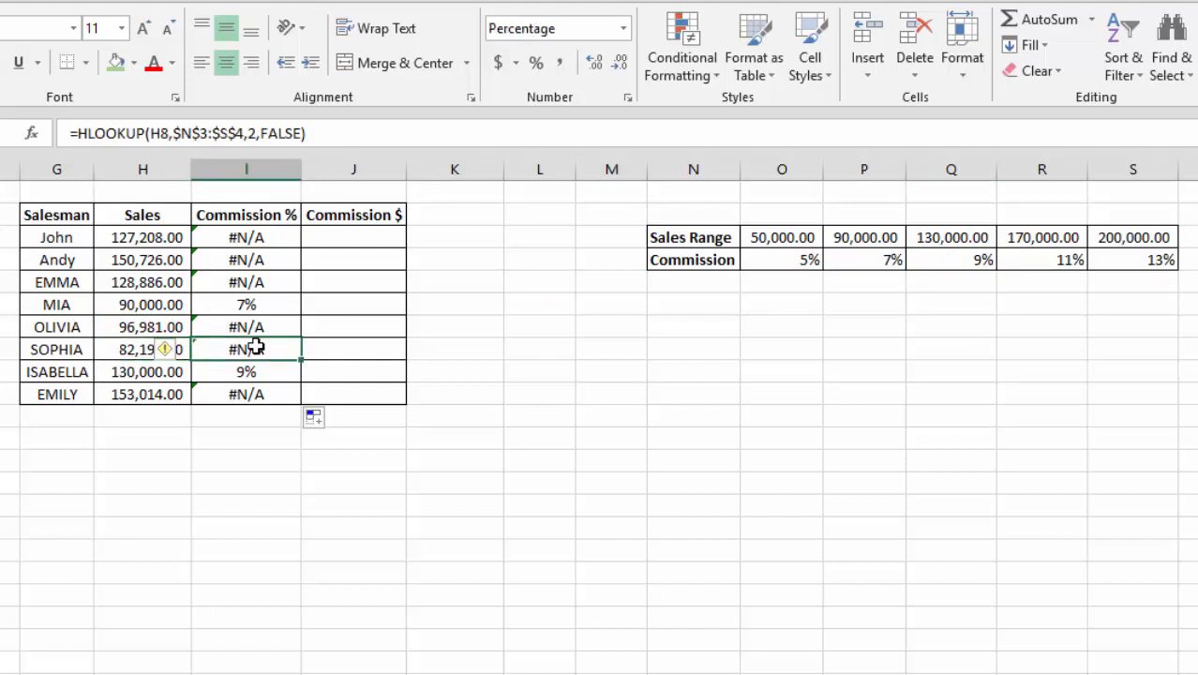
Change the range lookup in I3's HLOOKUP to TRUE for approximate match and fill the formula down through I10
click(279, 240)
double_click(280, 239)
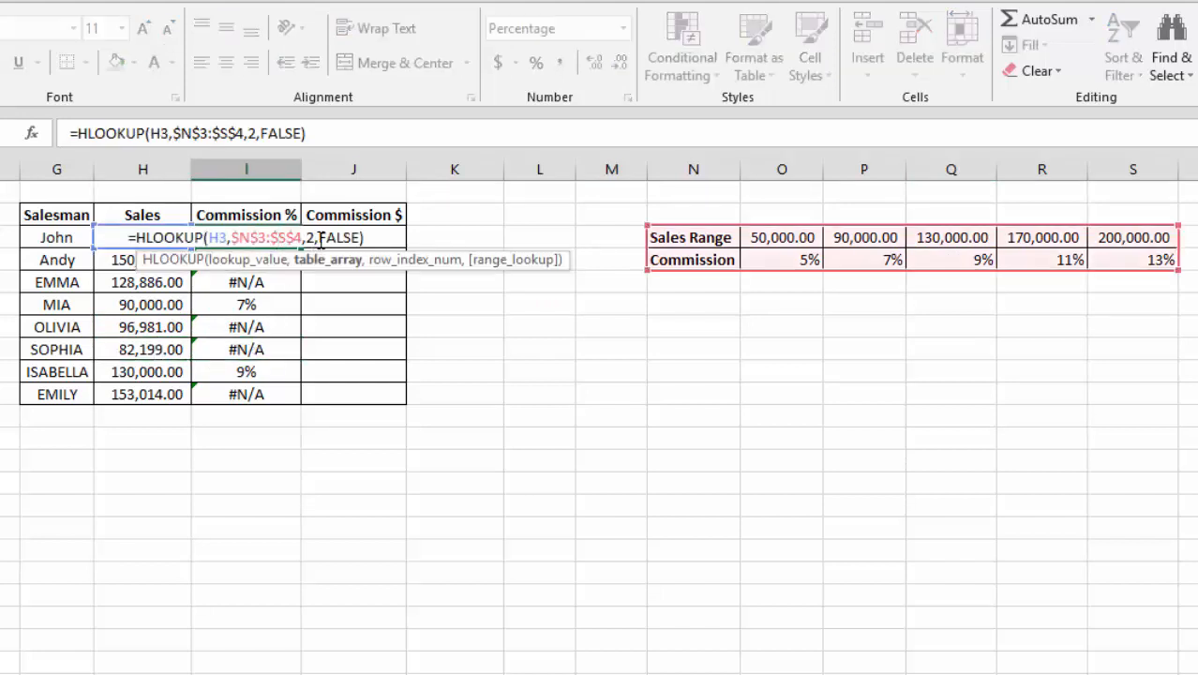
drag(318, 239, 358, 239)
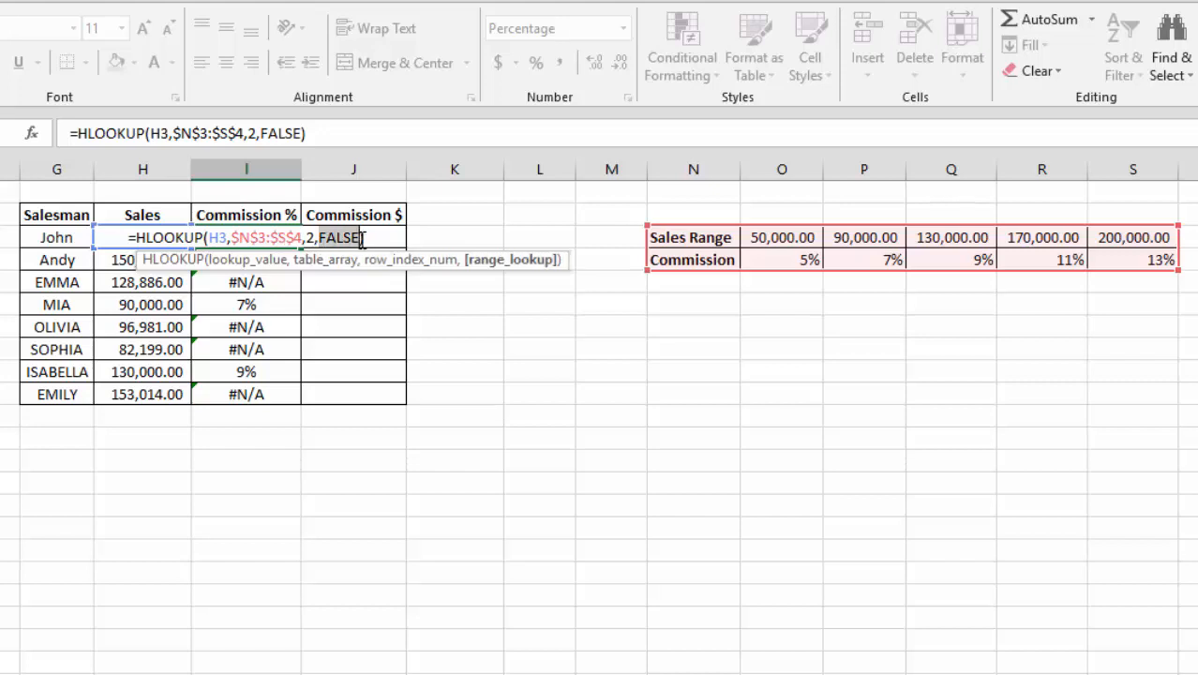
key(BackSpace)
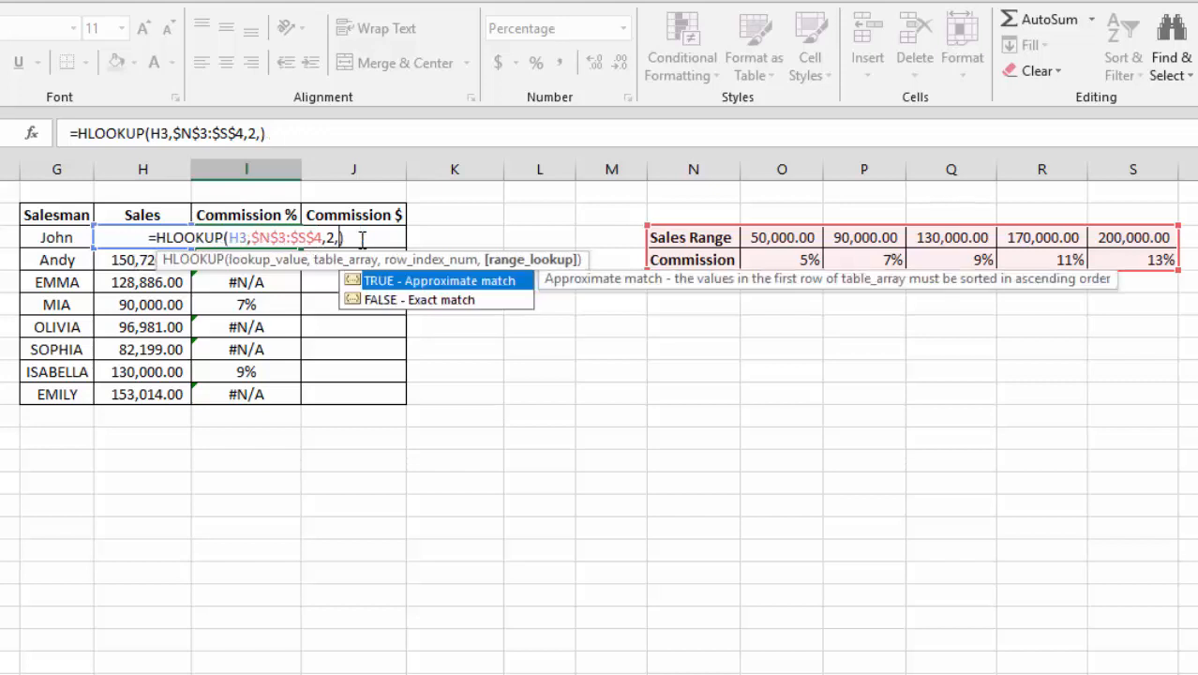
double_click(414, 282)
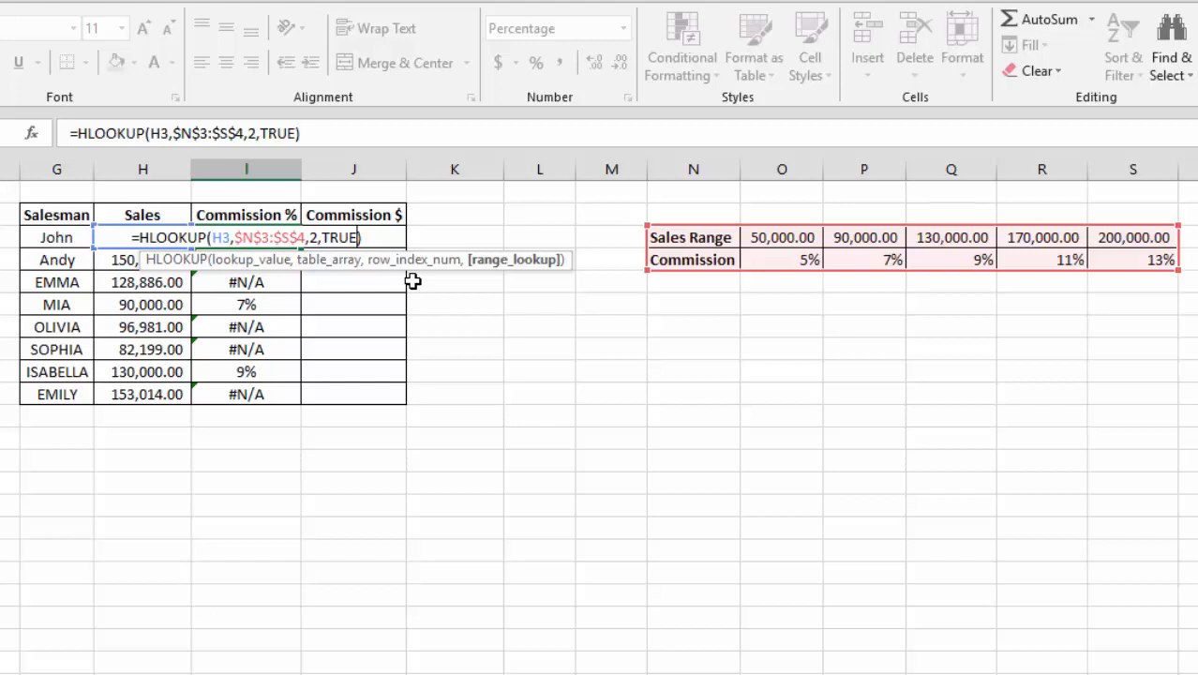
key(Return)
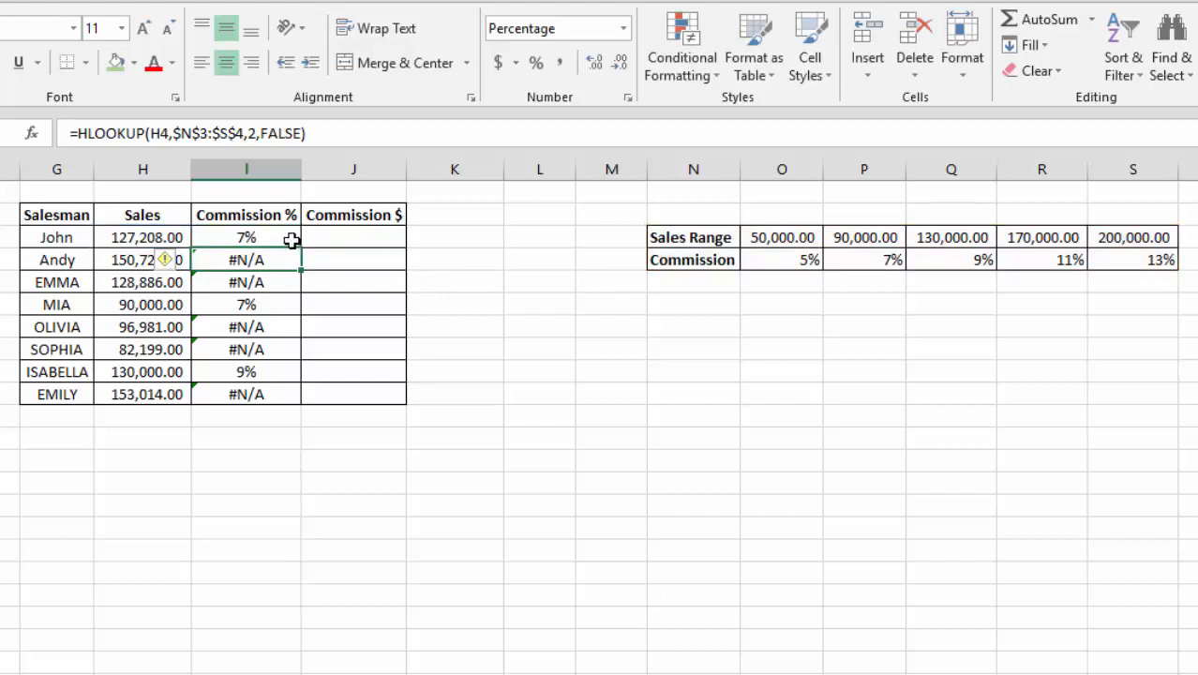
click(285, 238)
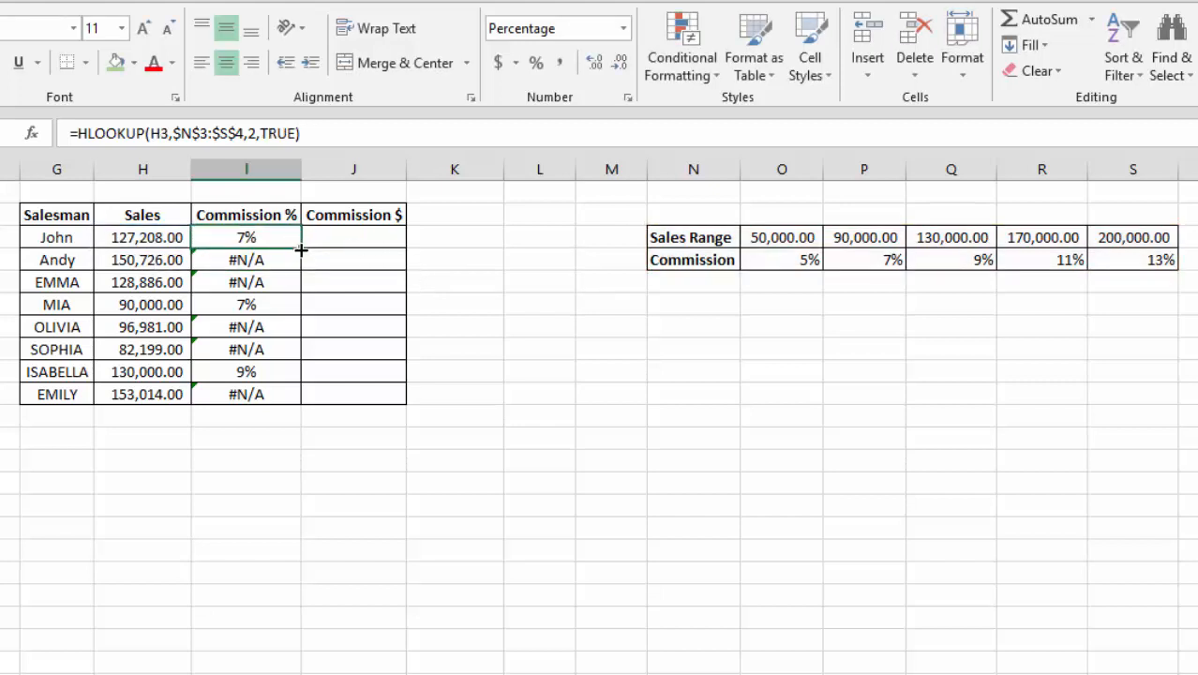
drag(301, 249, 305, 406)
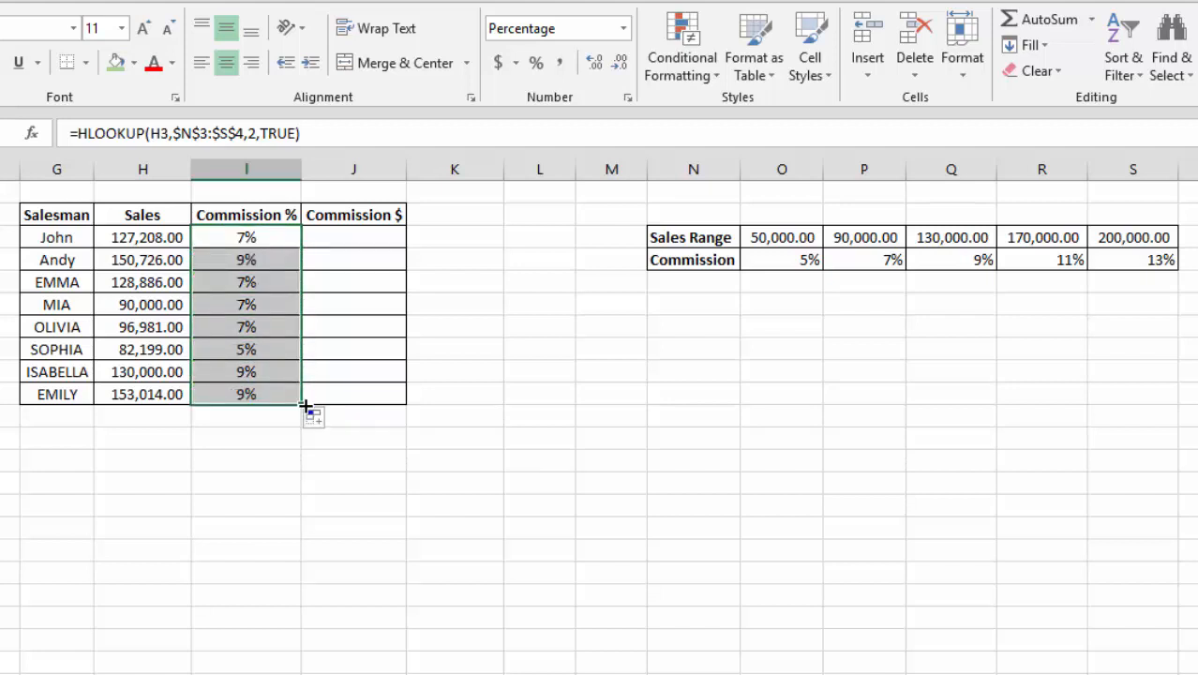
Check the approximate-match commission percentages in I3 and I10 against the sales brackets in the Sales Range table
click(229, 238)
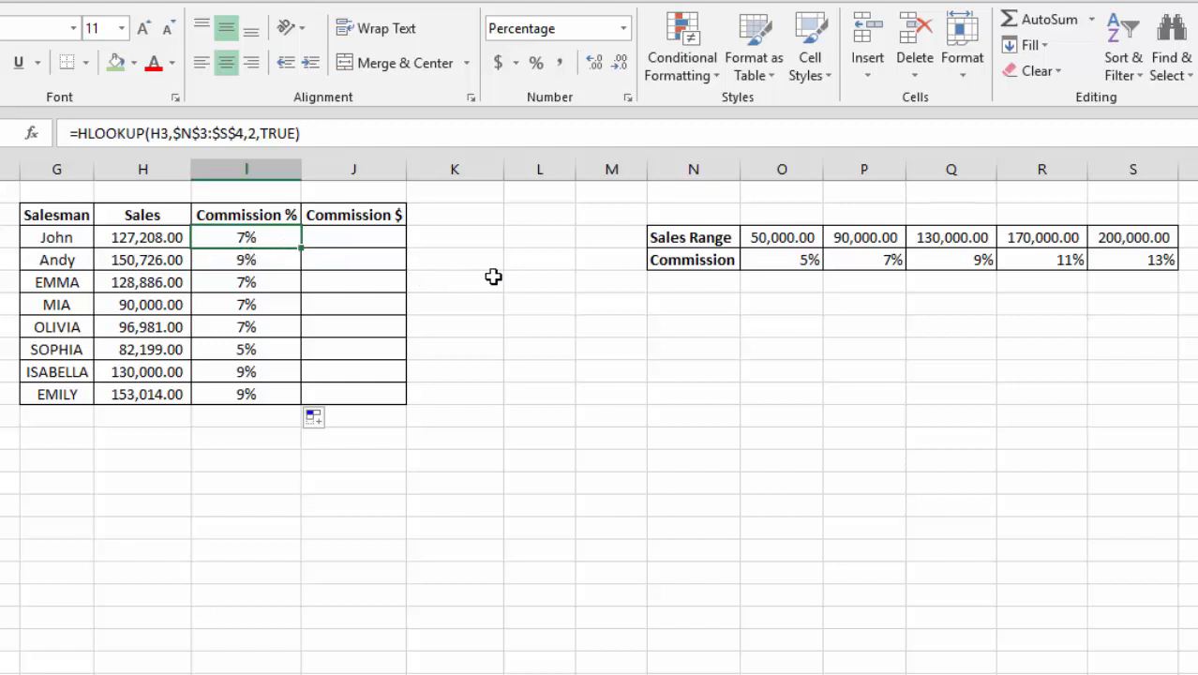
click(884, 261)
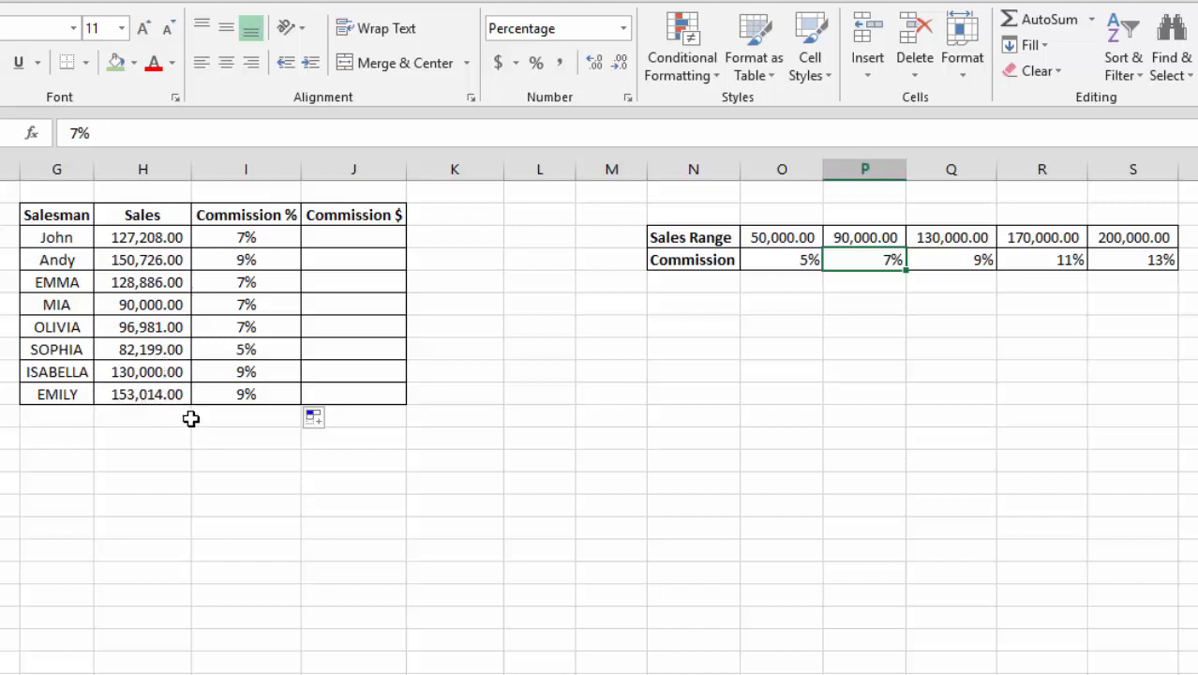
click(259, 396)
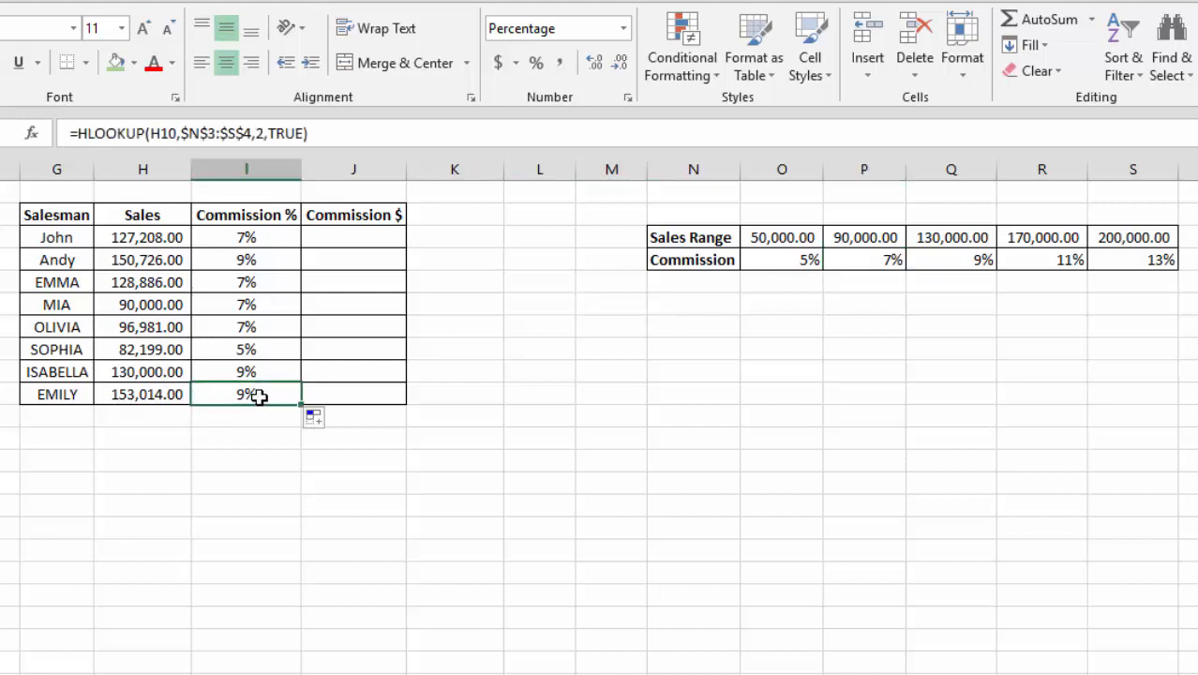
click(977, 258)
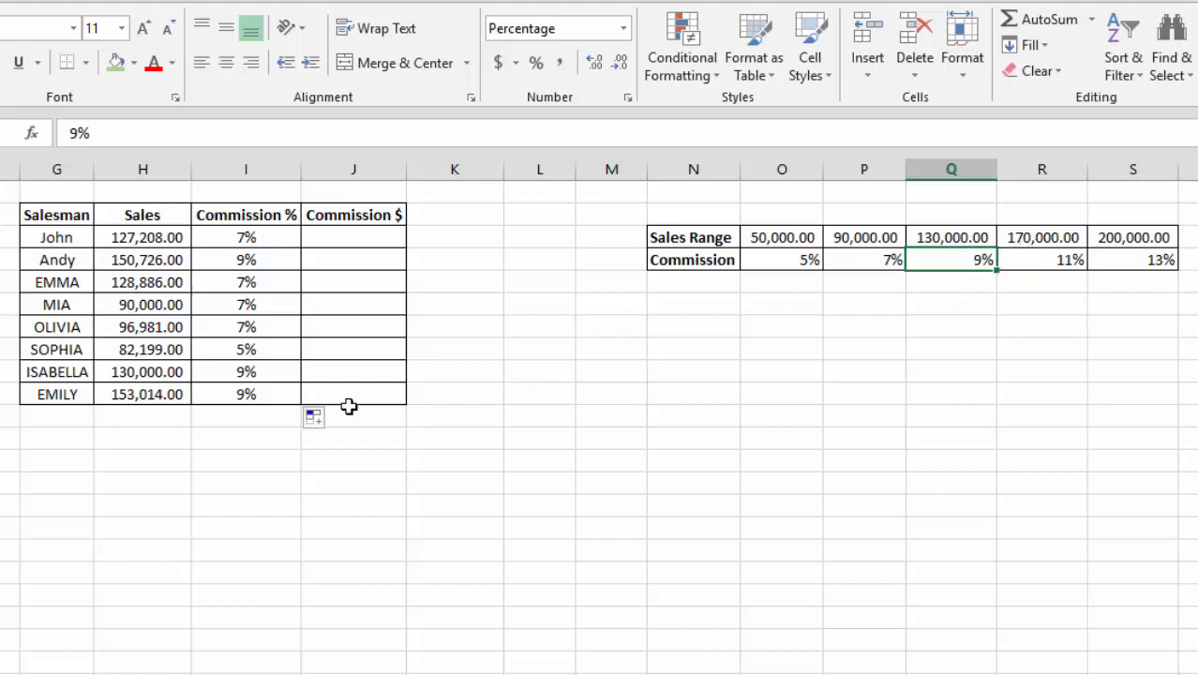
click(148, 397)
drag(148, 397, 201, 404)
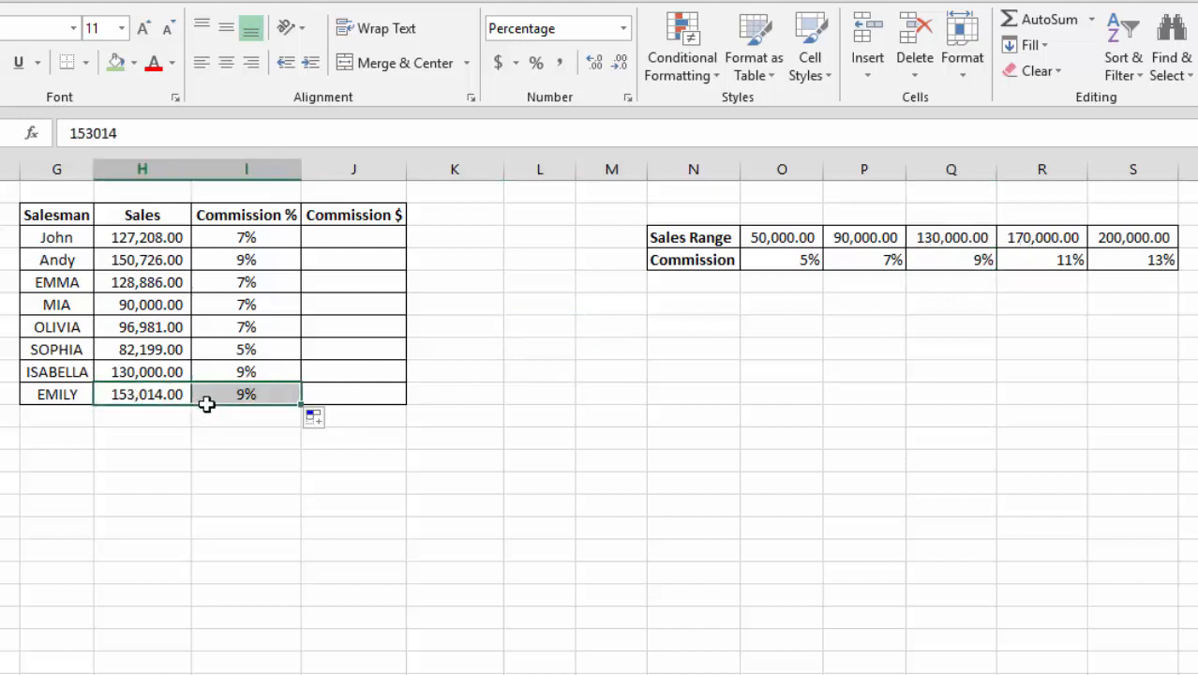
click(159, 398)
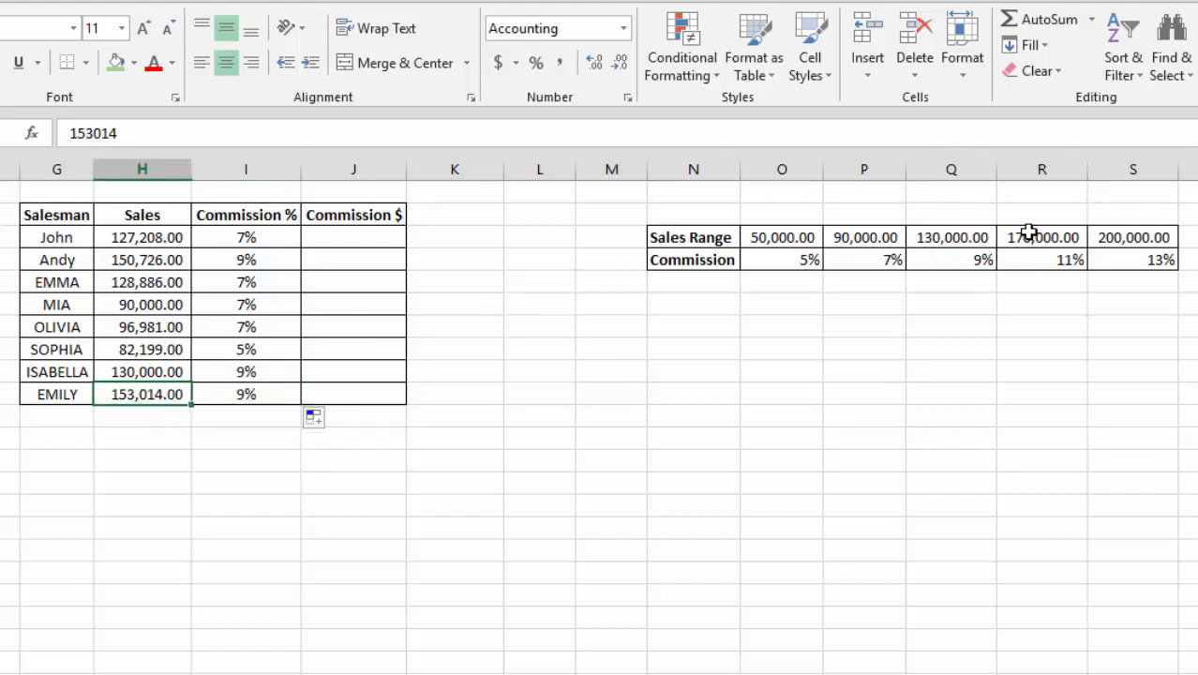
double_click(268, 389)
key(Escape)
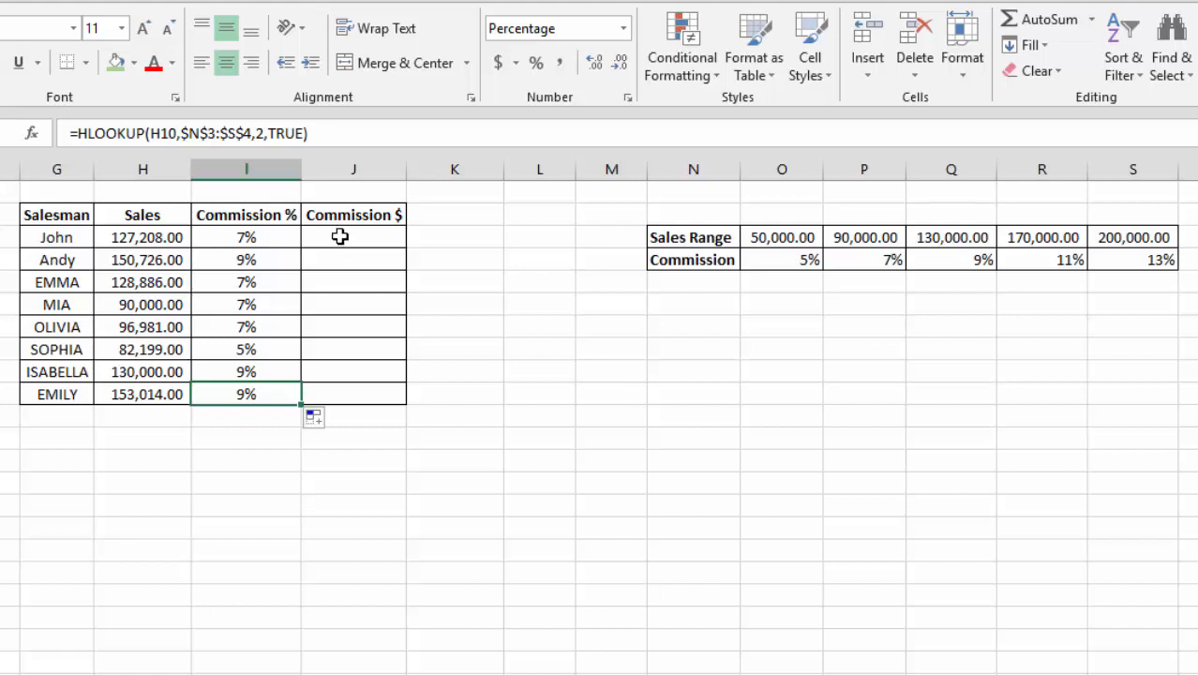